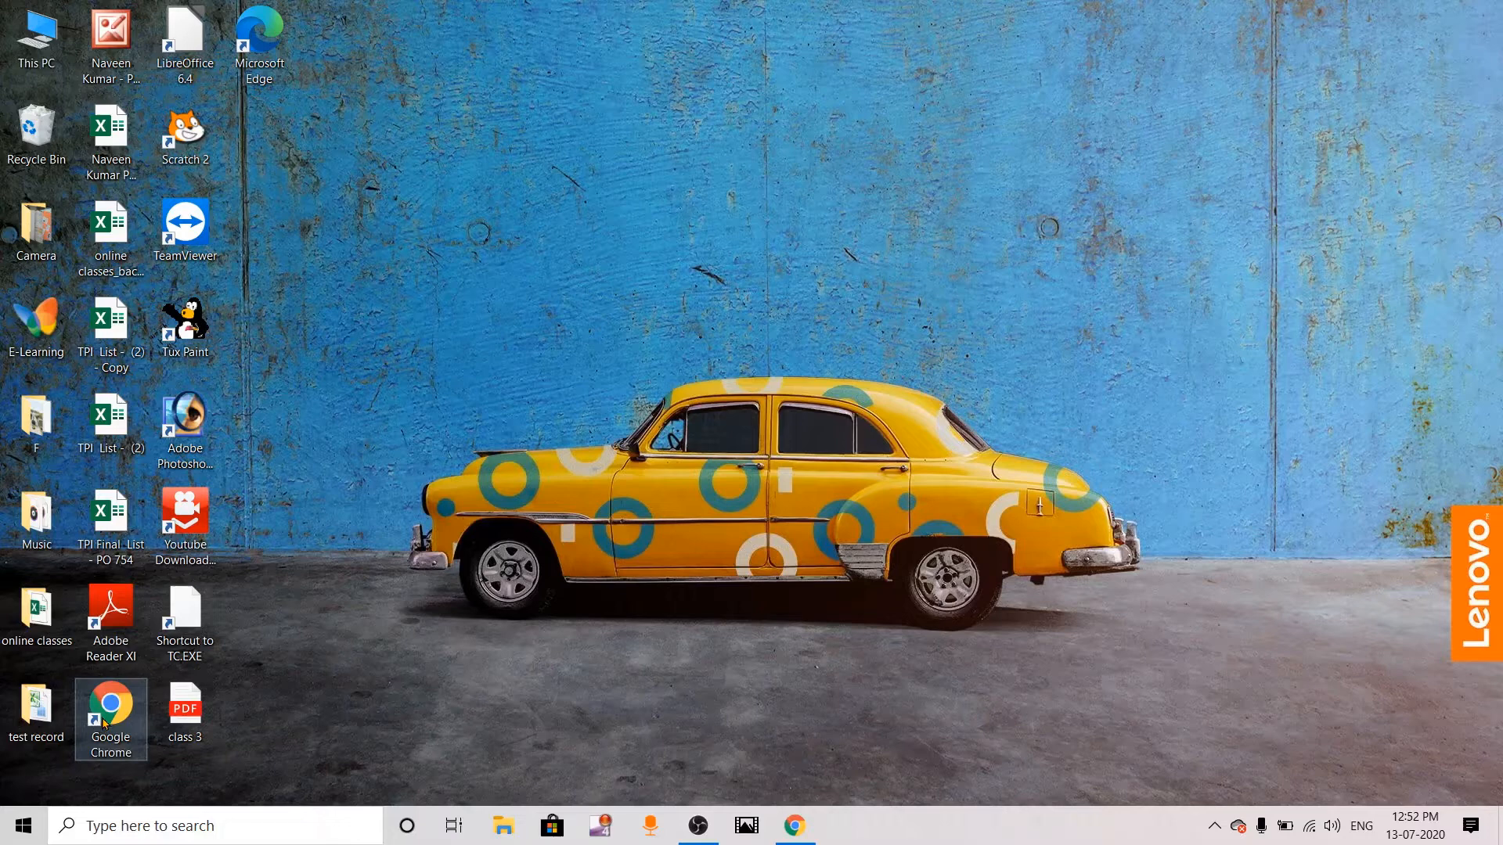
Launch Google Chrome from the desktop and maximize its window.
double_click(104, 722)
key(ctrl)
key(ctrl)
double_click(118, 712)
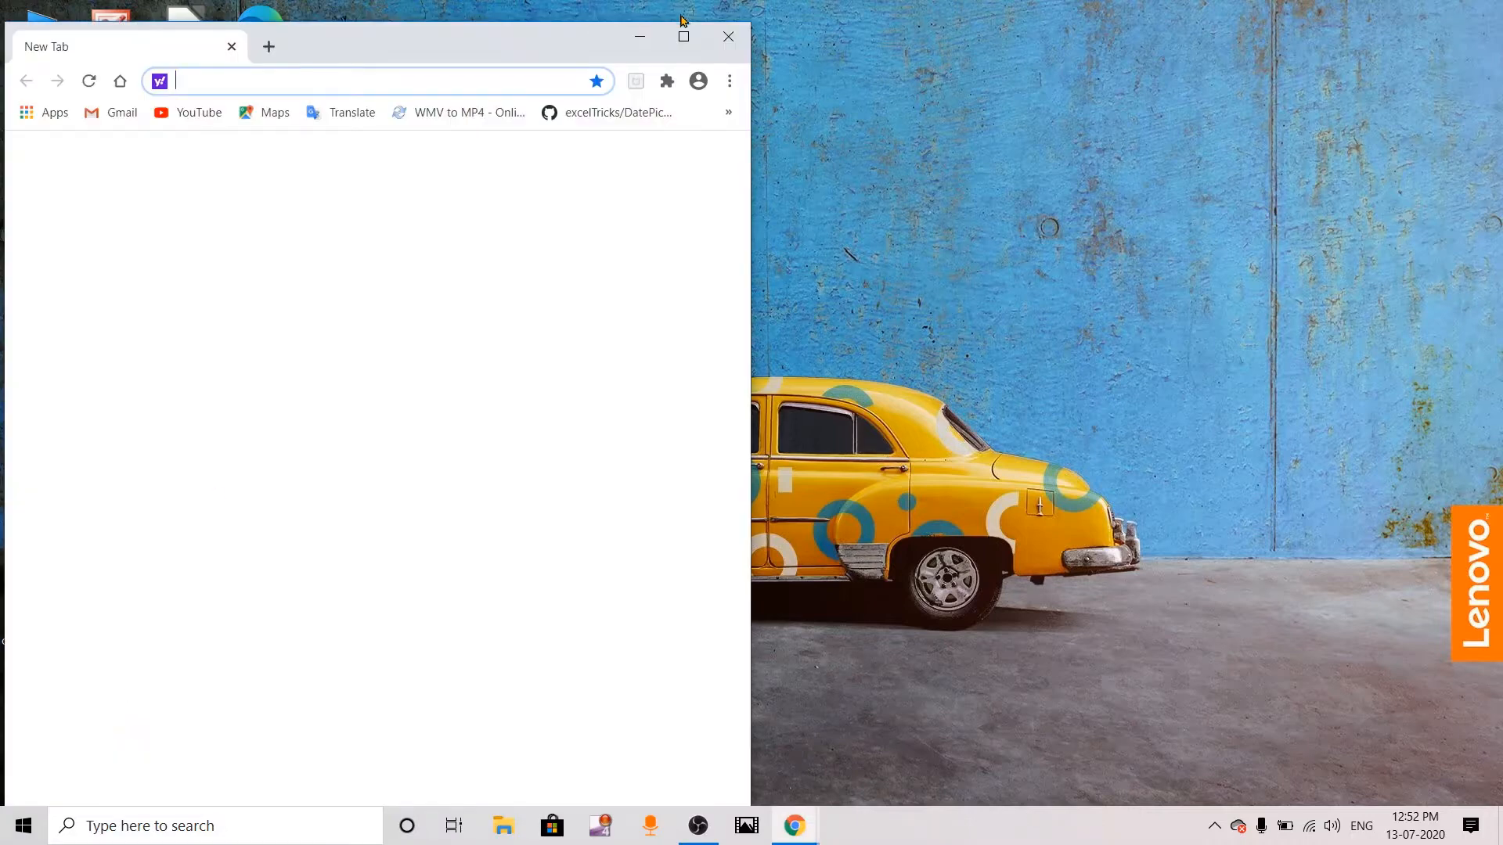
click(683, 37)
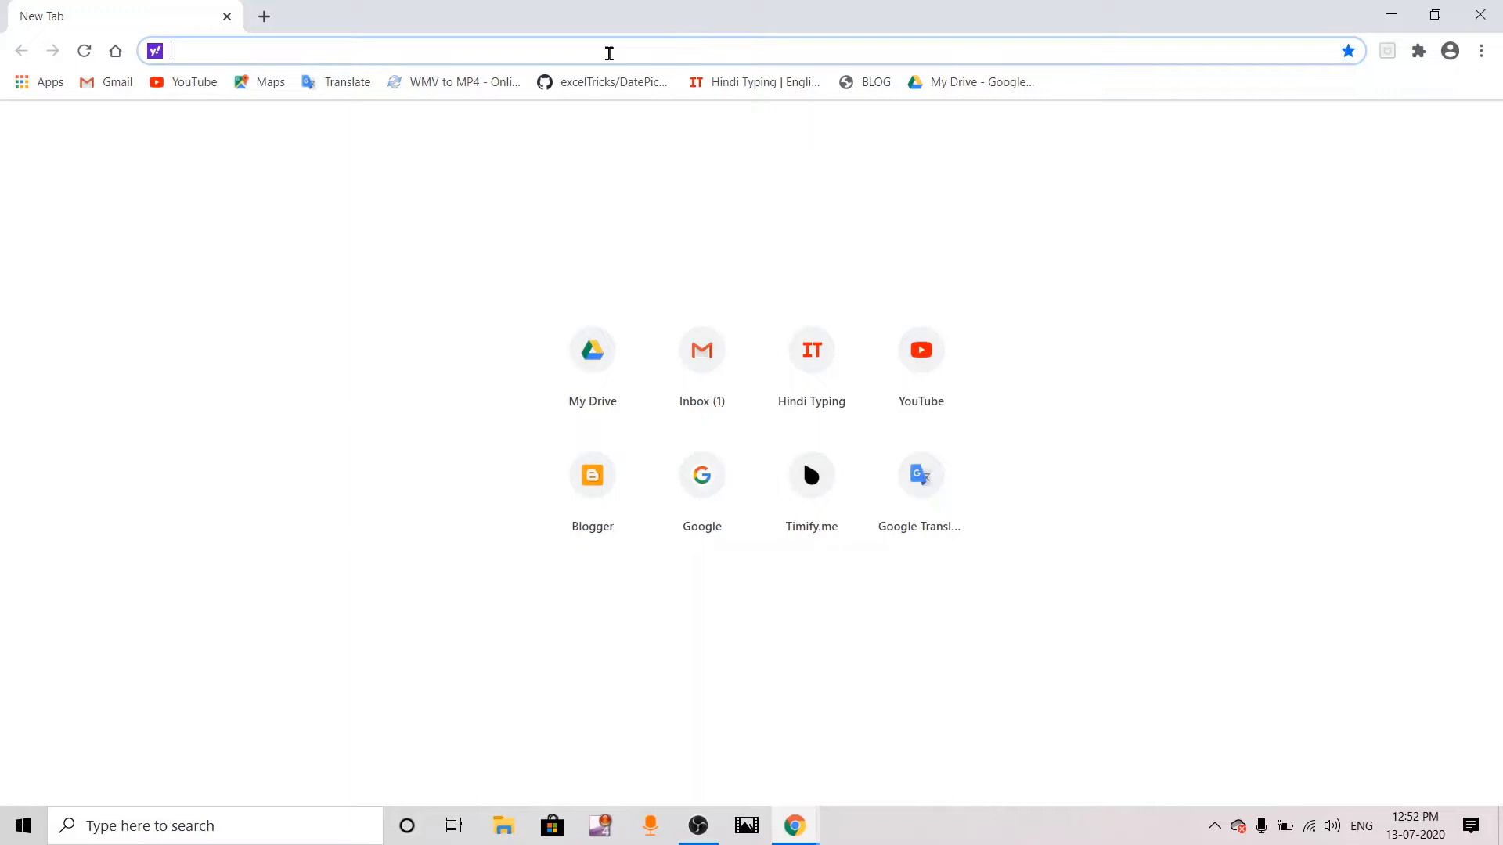
Go to google.com in the open browser tab.
key(ctrl)
key(ctrl)
text(google.com)
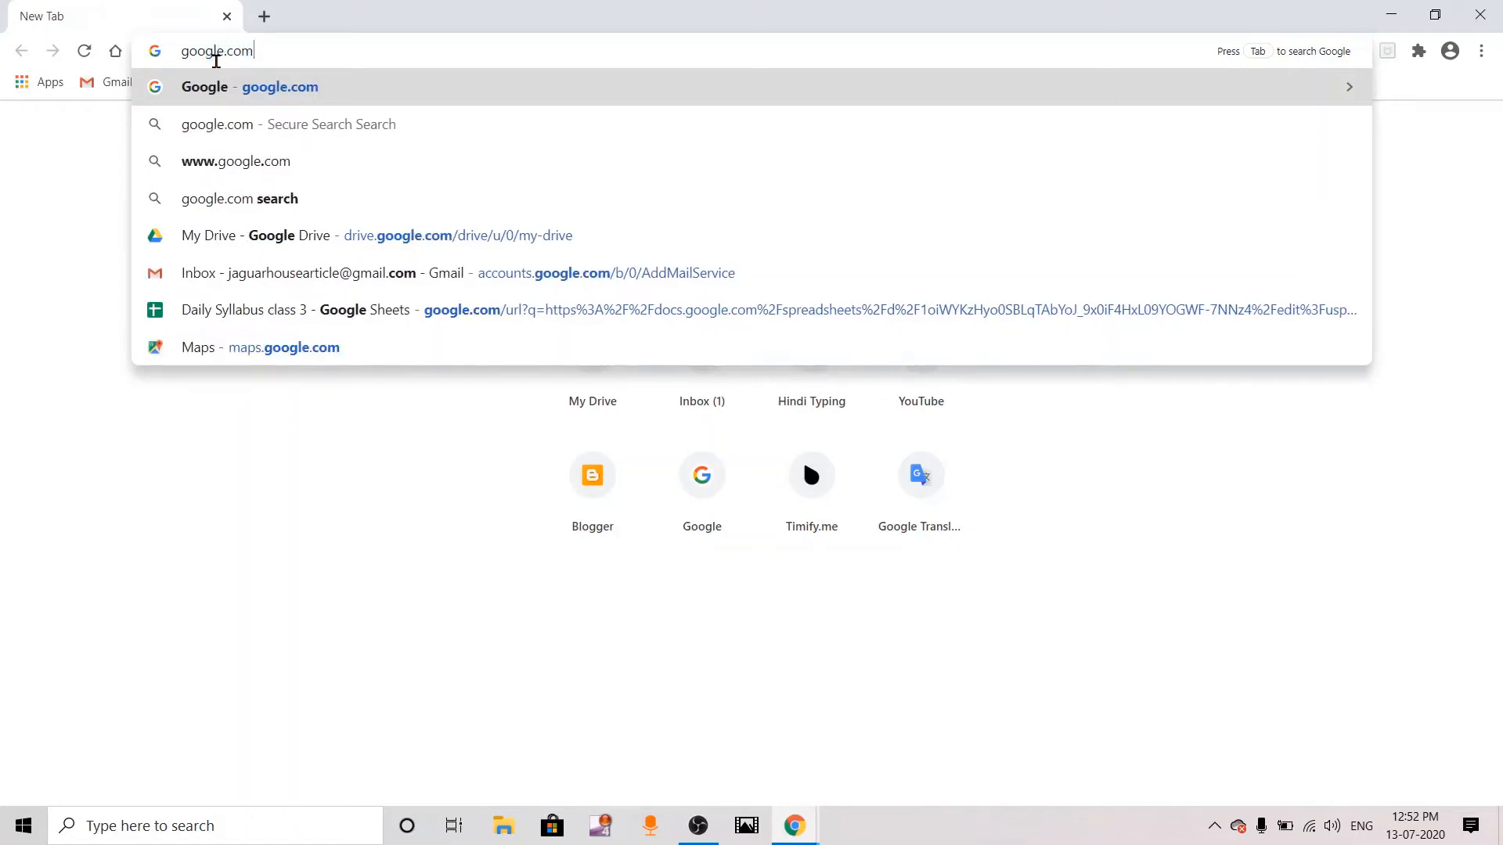
key(Return)
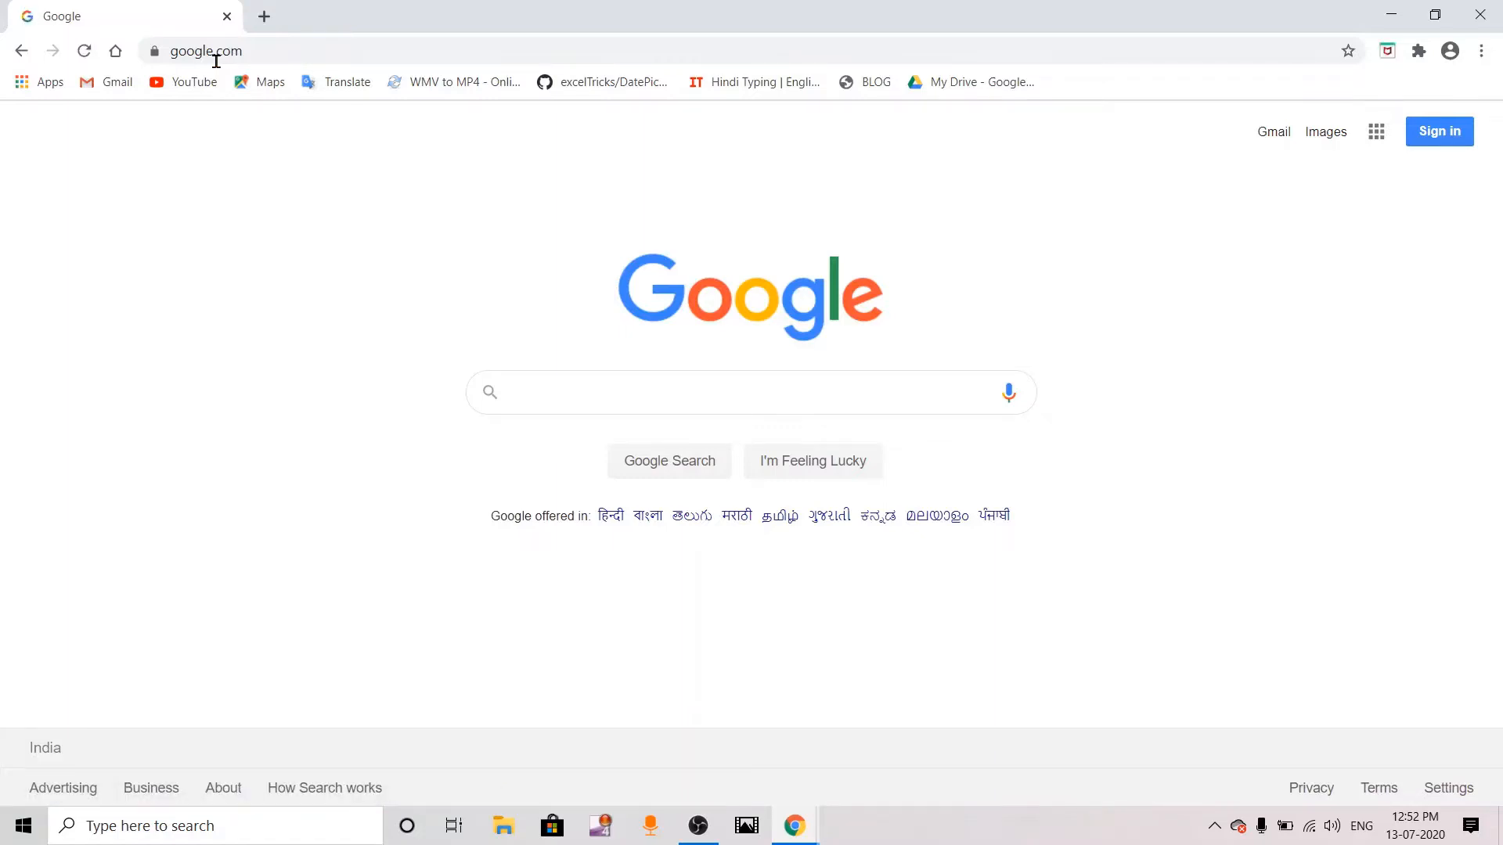
Sign in to the Google account, entering the account's e-mail address.
click(1453, 143)
click(1453, 141)
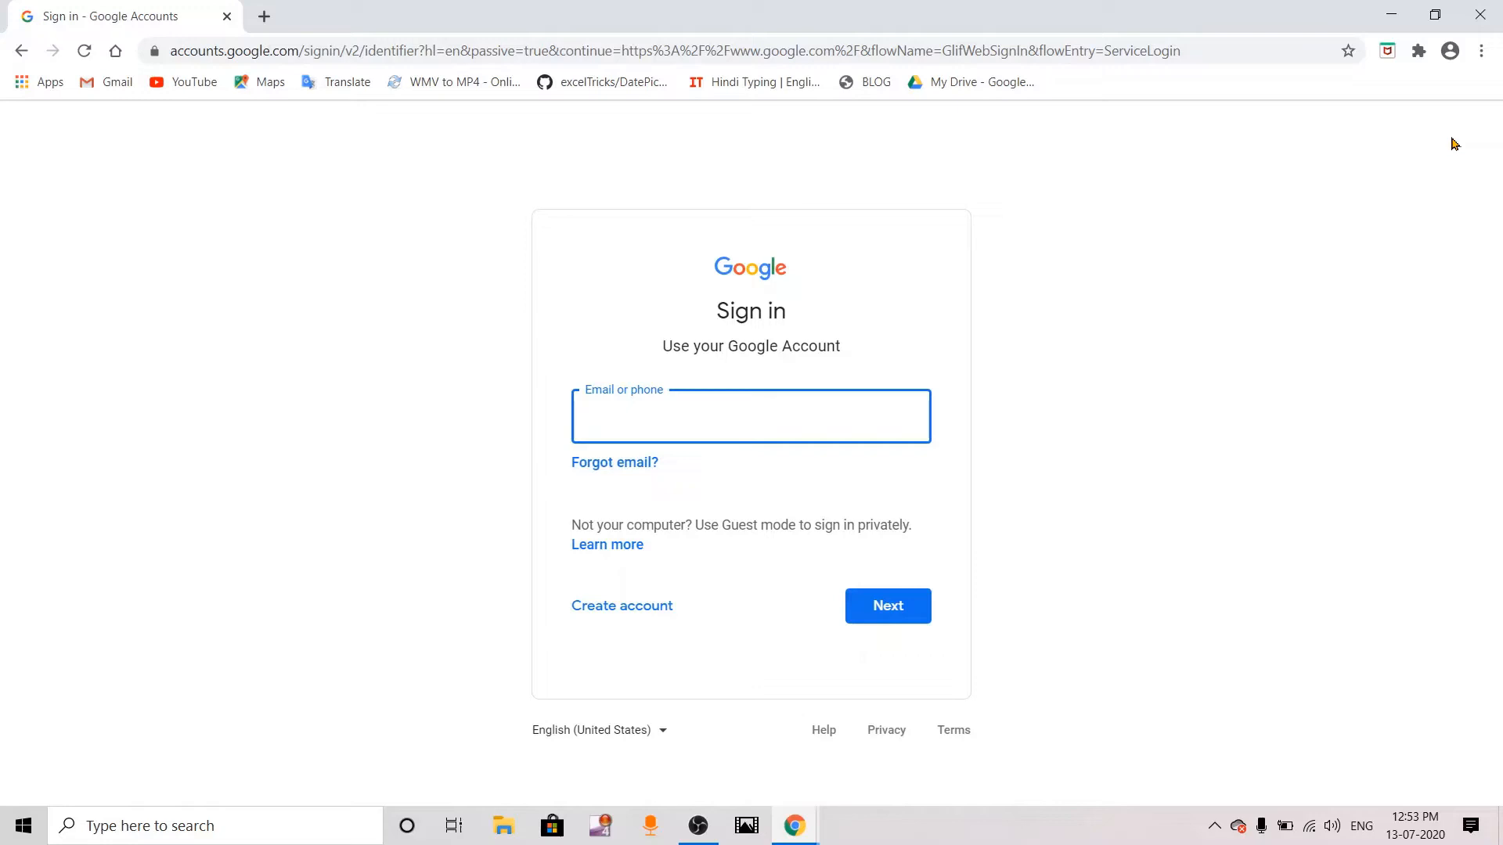
text(gad)
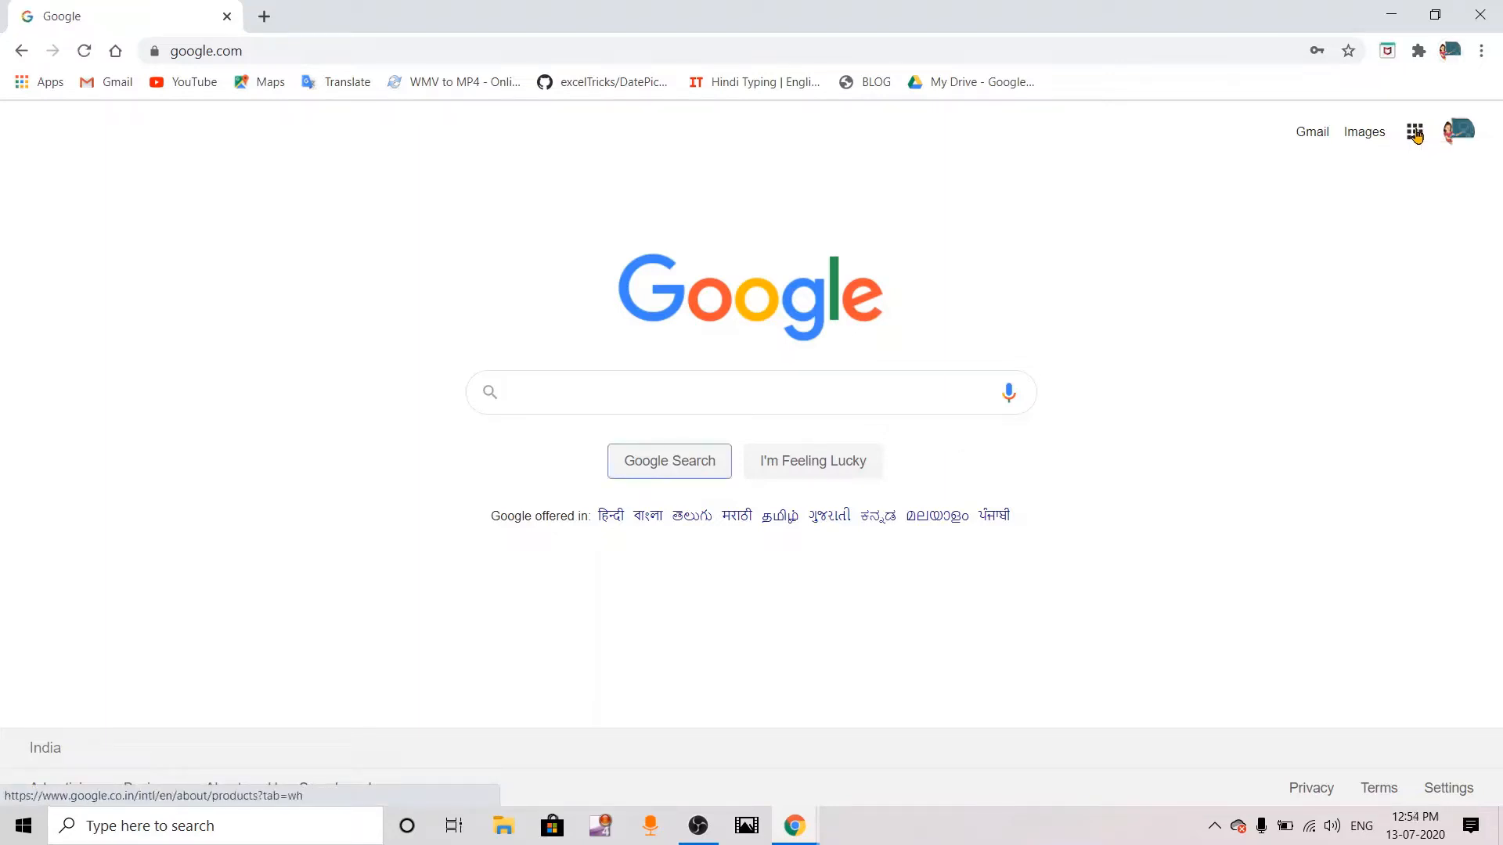
Open Google Drive from the list of Google apps.
key(Tab)
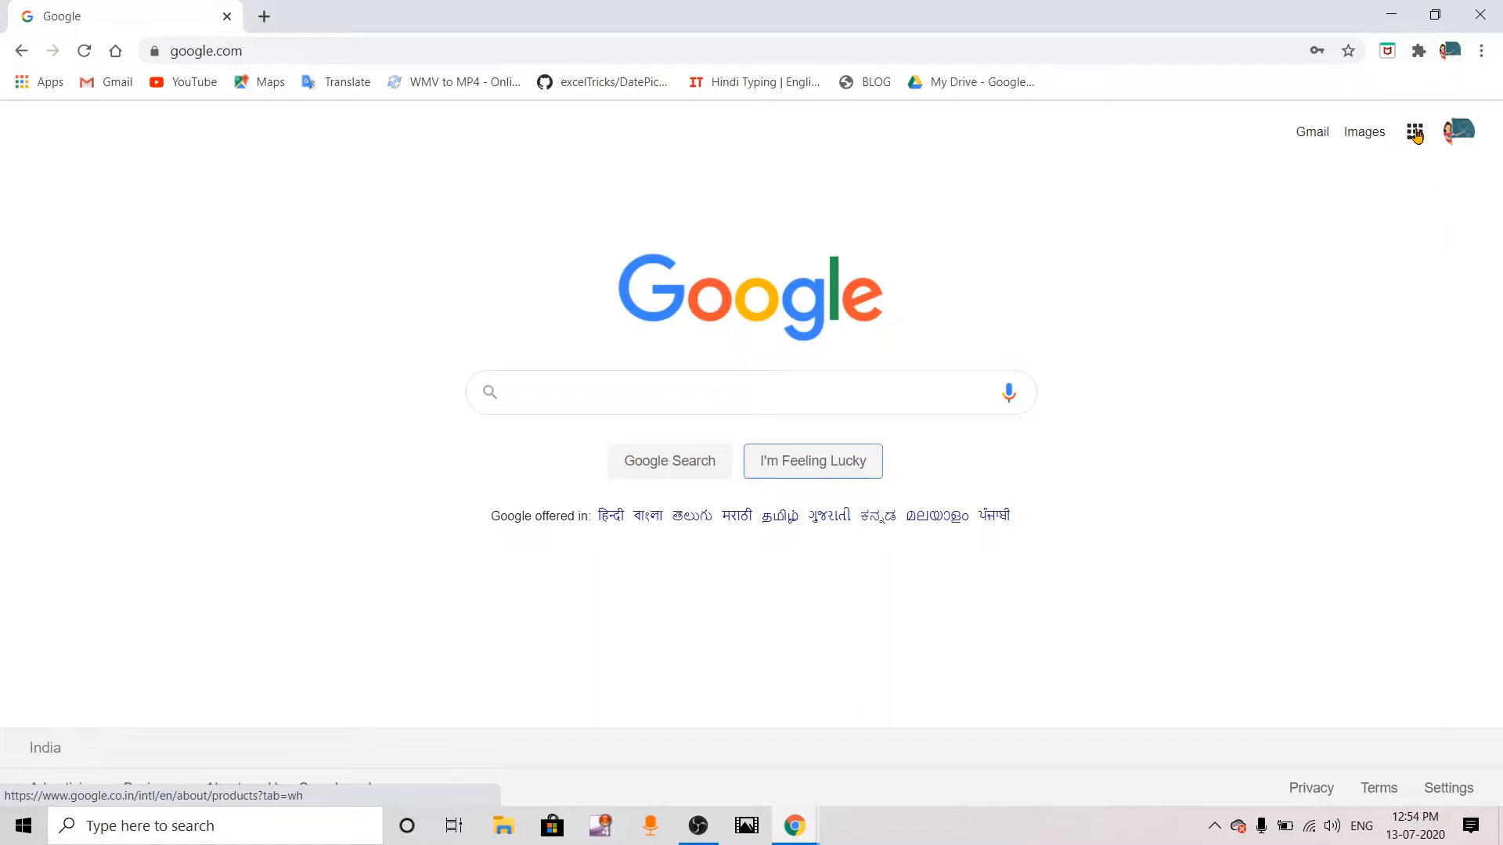
click(1414, 141)
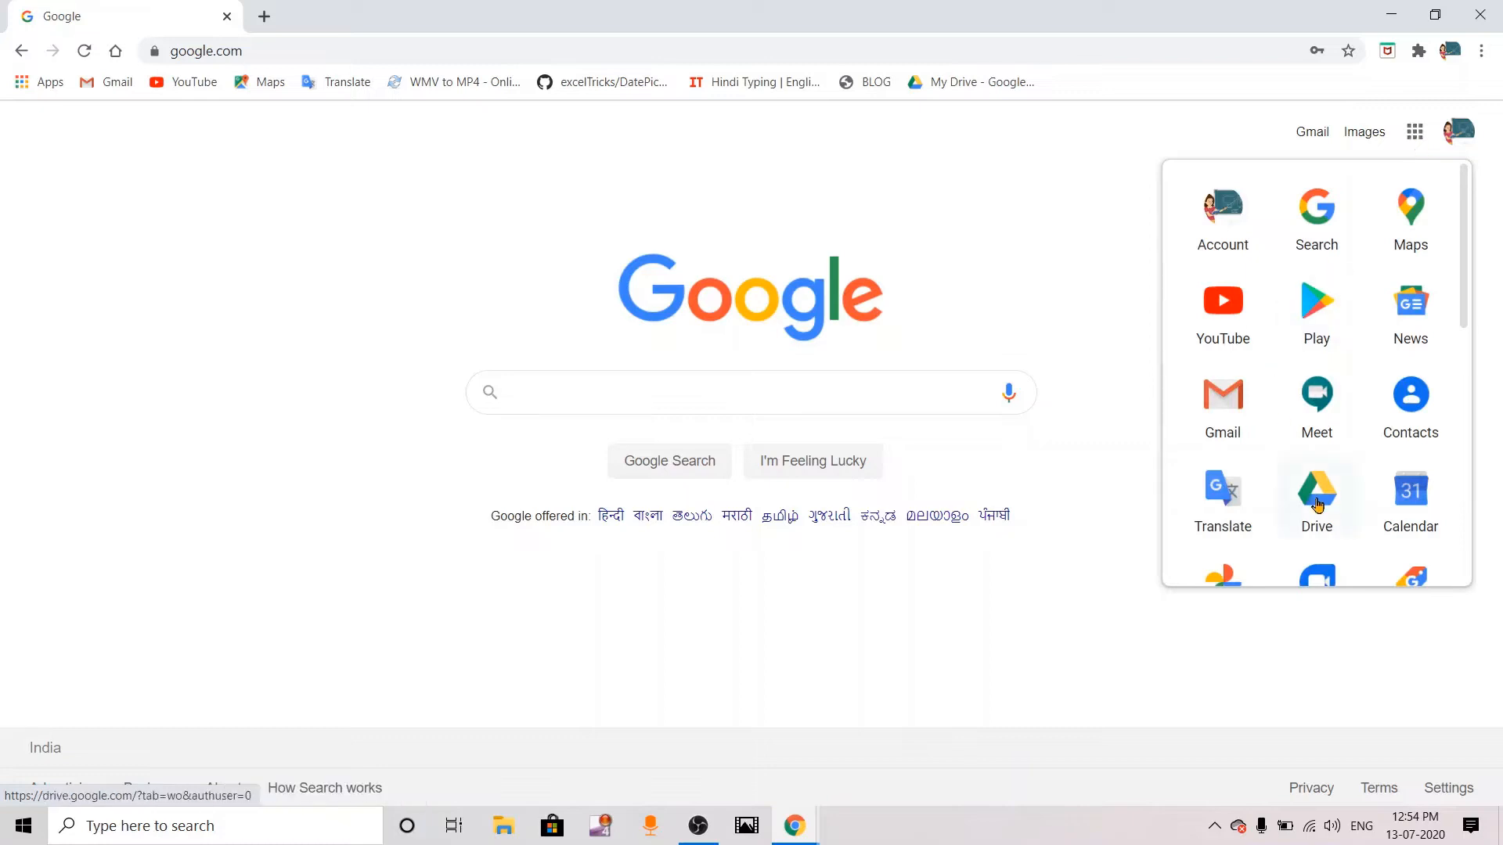
click(1318, 504)
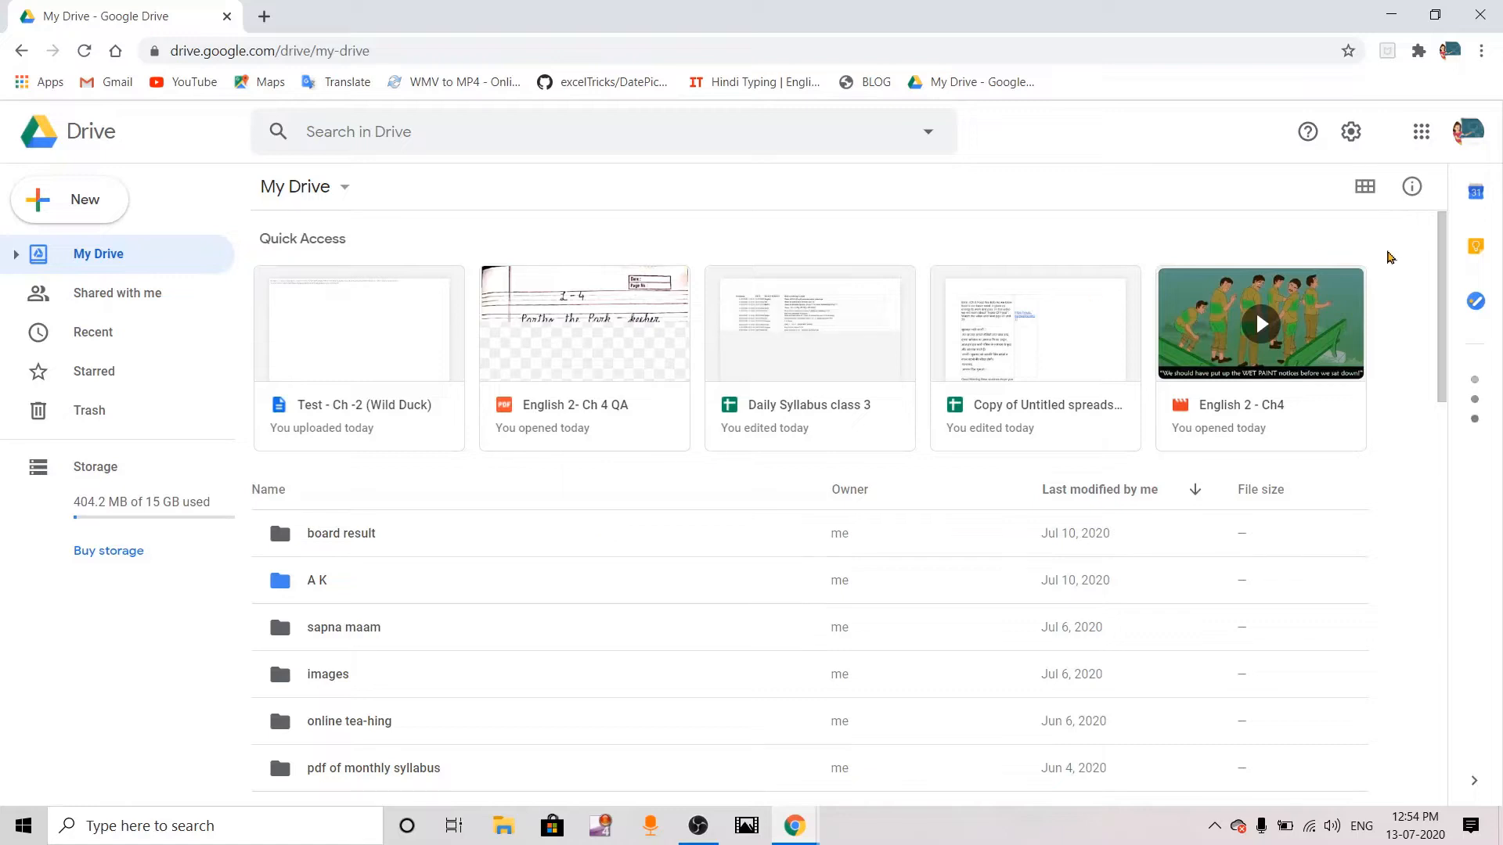
Look through the My Drive listing and switch its layout from list to grid view.
drag(1443, 368, 1437, 457)
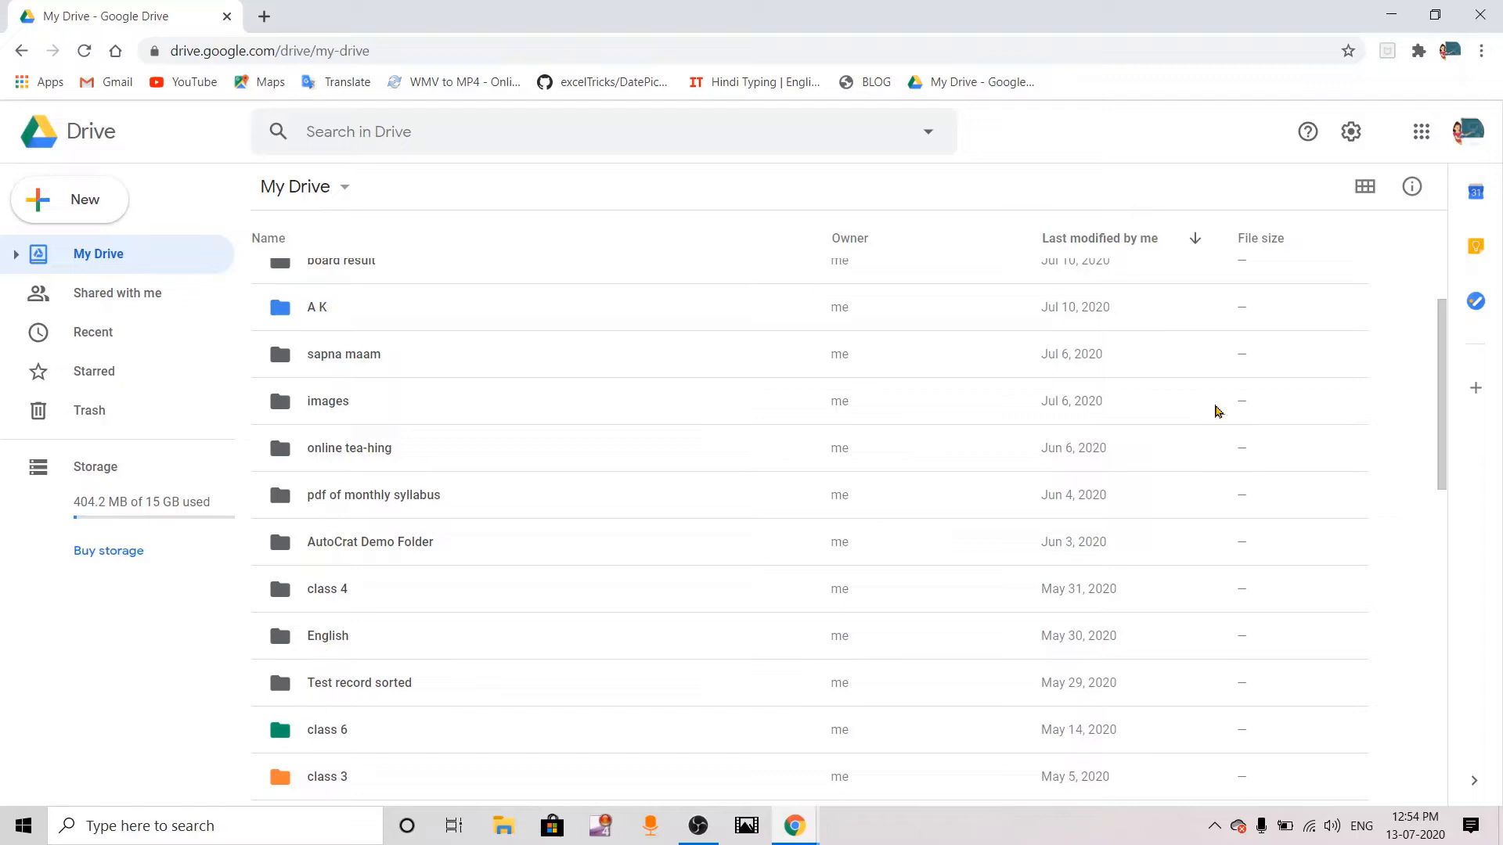
drag(1446, 470, 1445, 616)
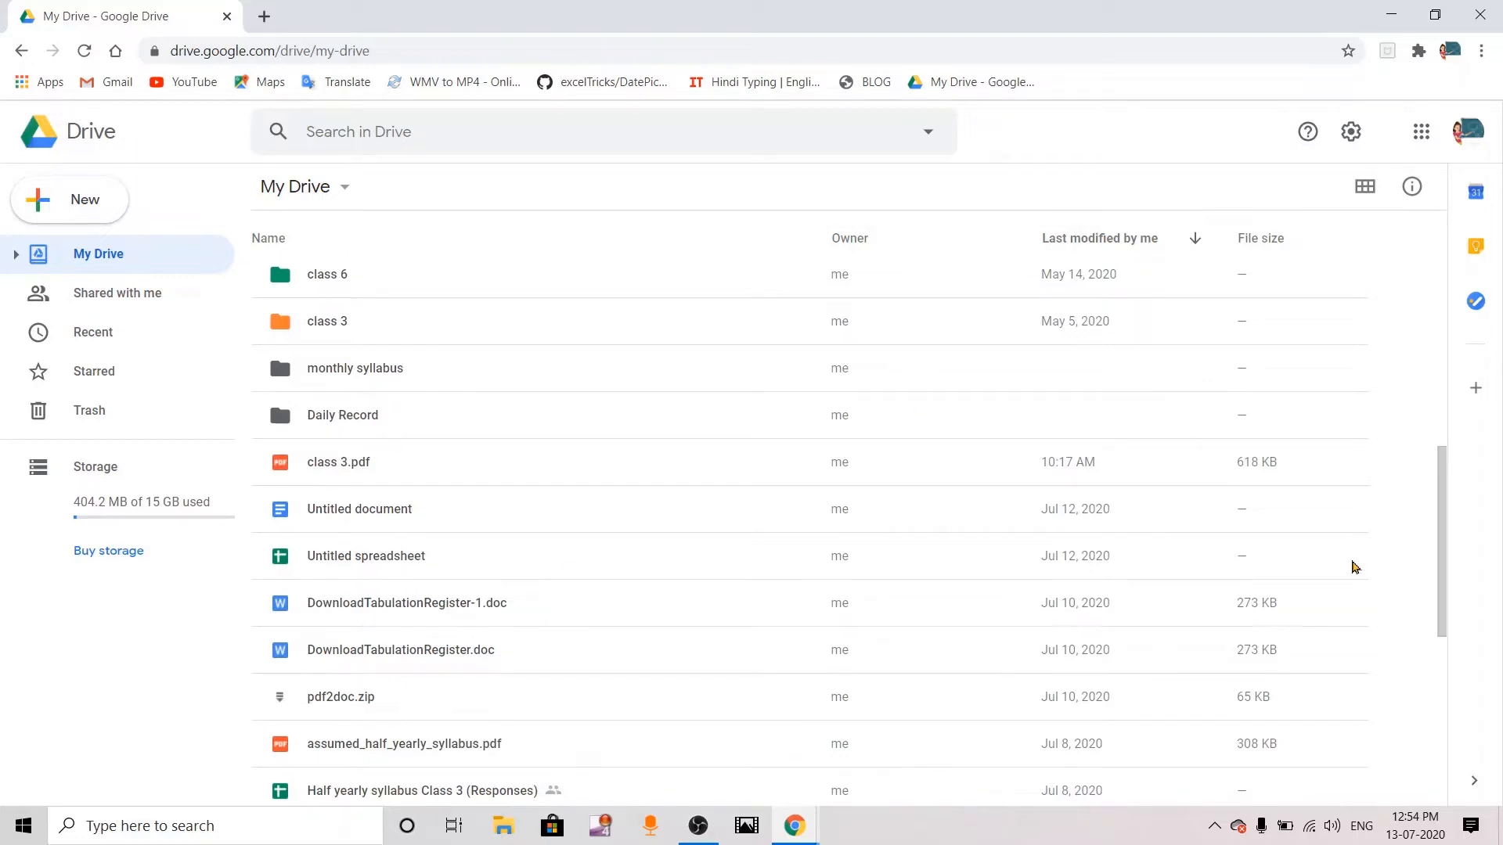
drag(1445, 495, 1441, 229)
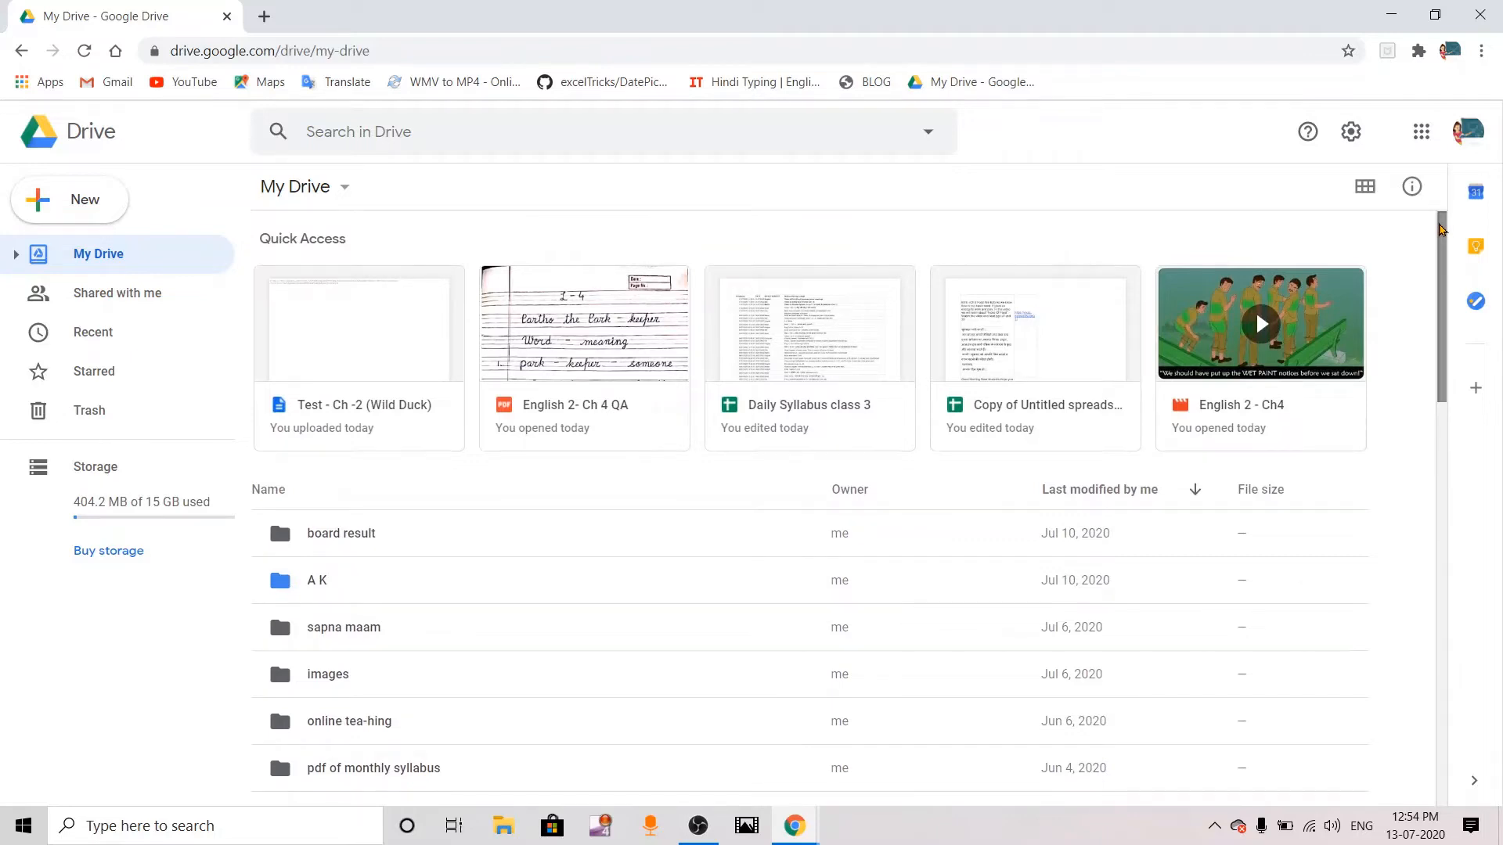
click(1365, 186)
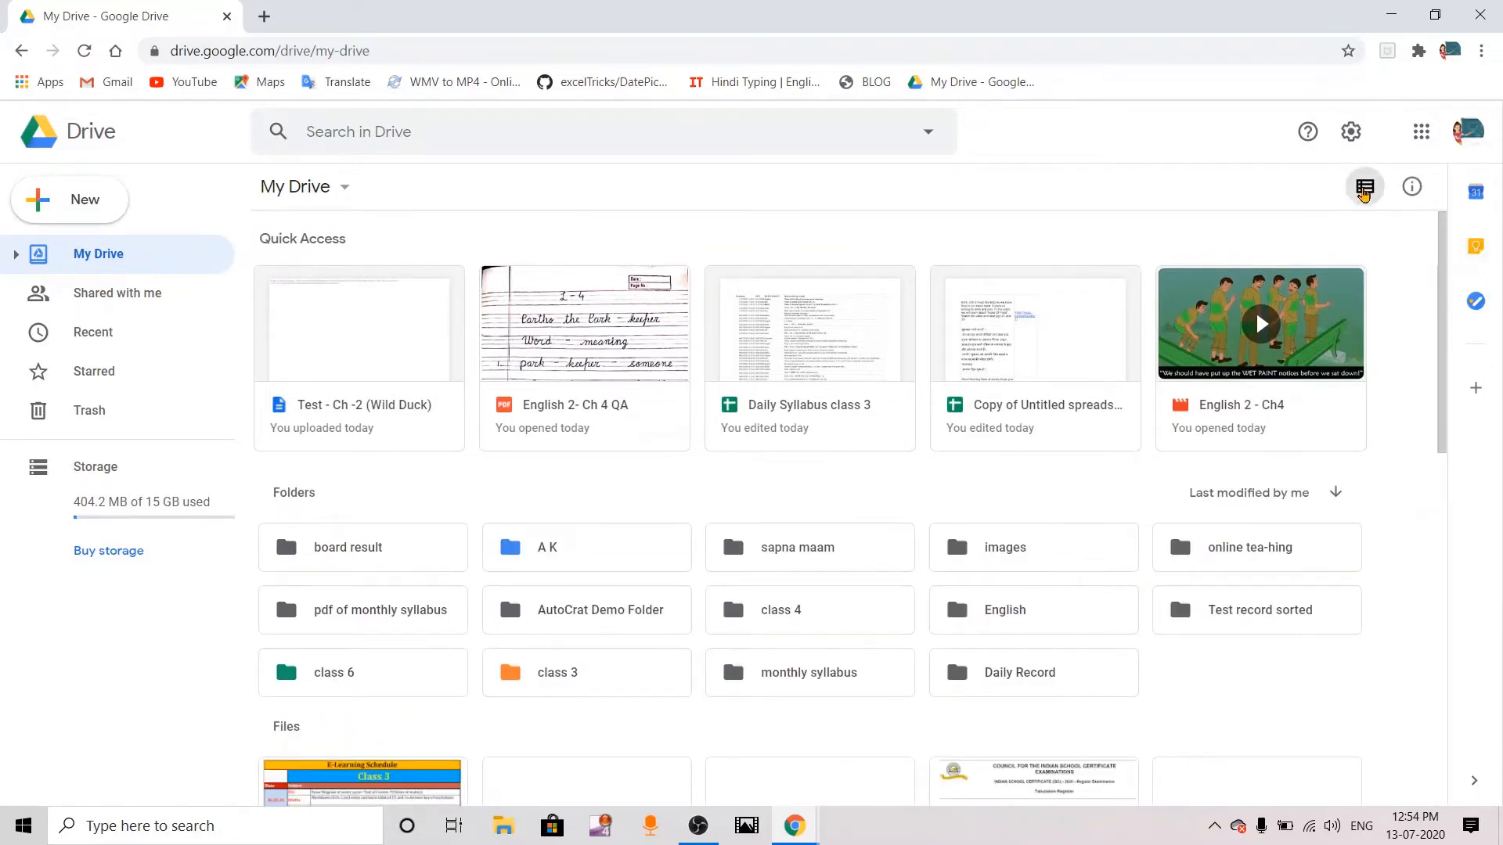
click(1364, 192)
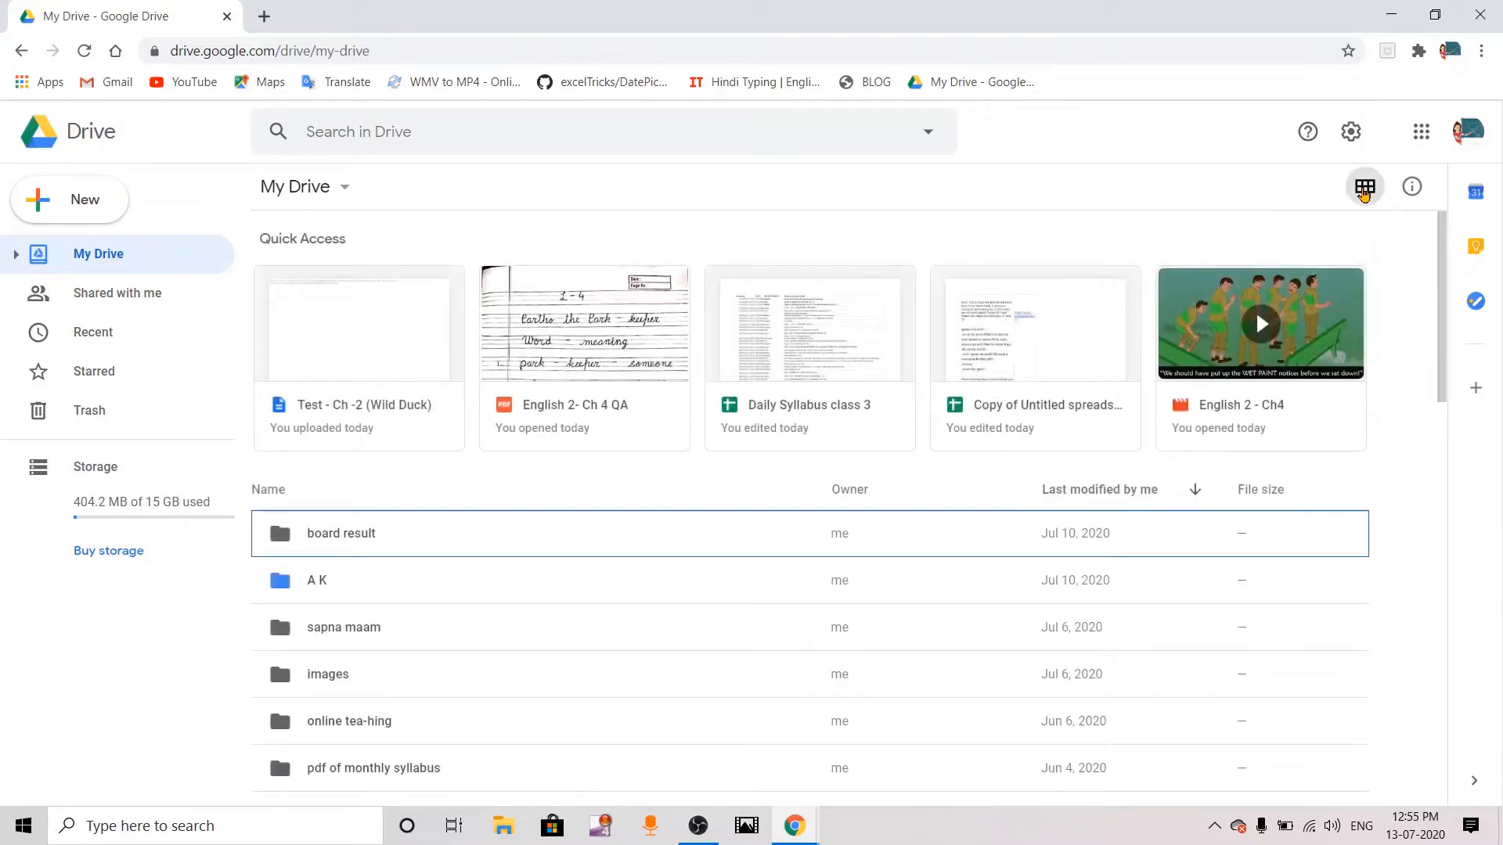
click(1363, 192)
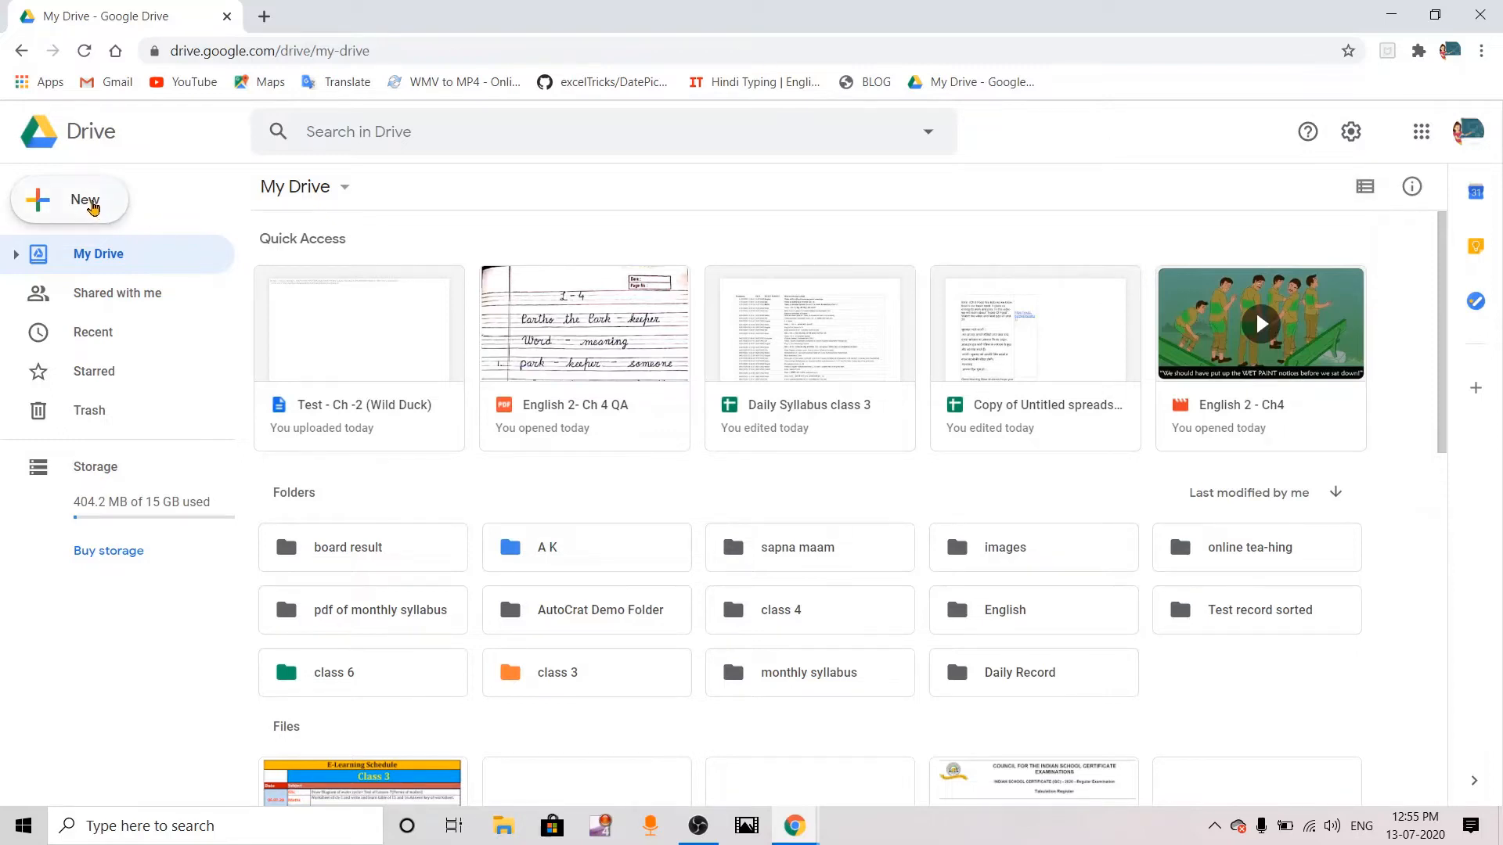
Upload the PDF file "class 3" from the Desktop to My Drive.
click(92, 206)
click(92, 206)
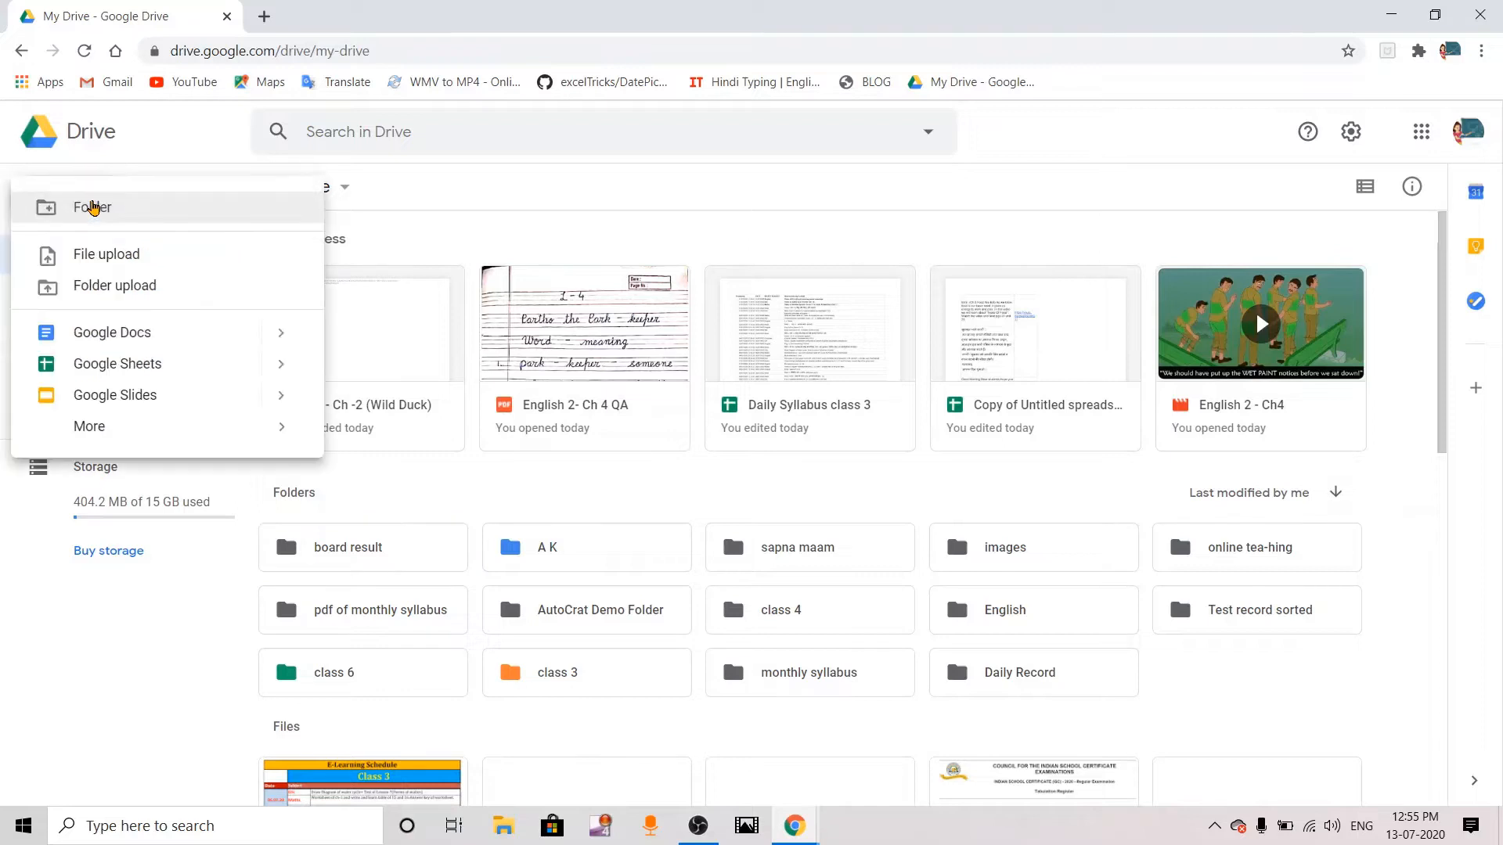
click(107, 262)
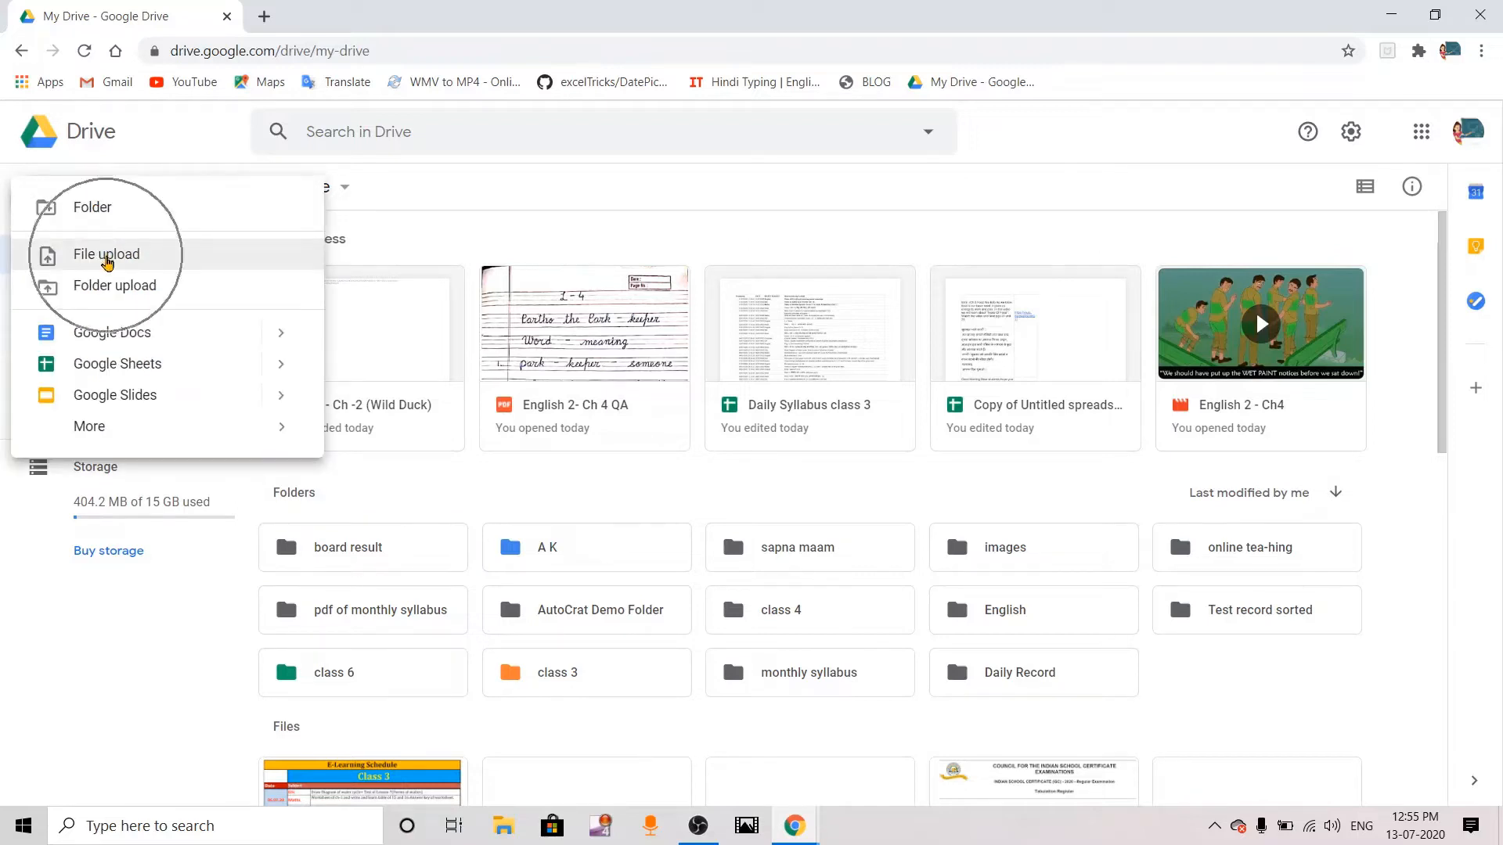
click(114, 286)
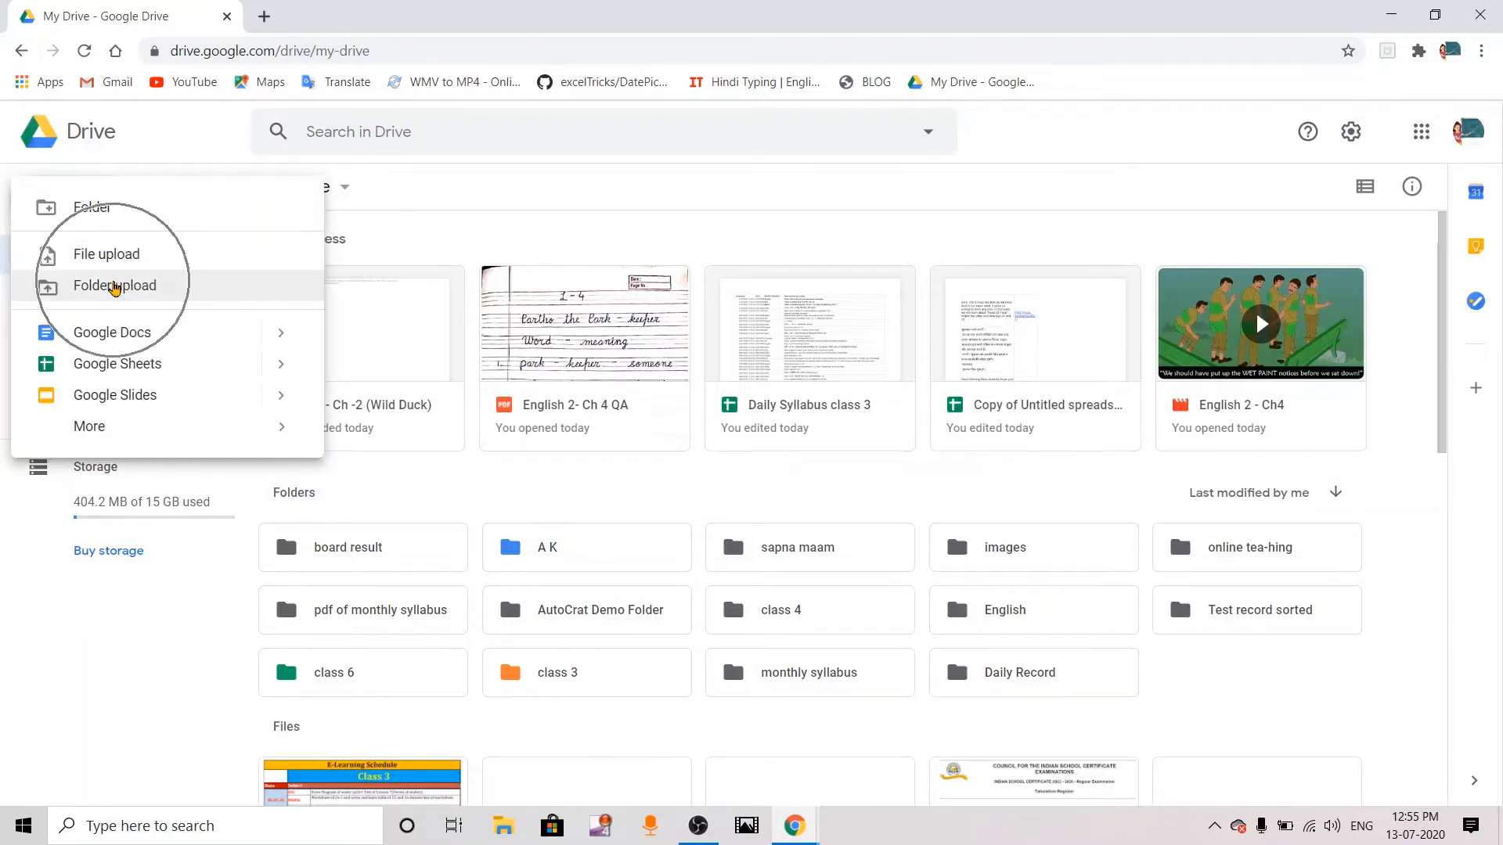
click(102, 261)
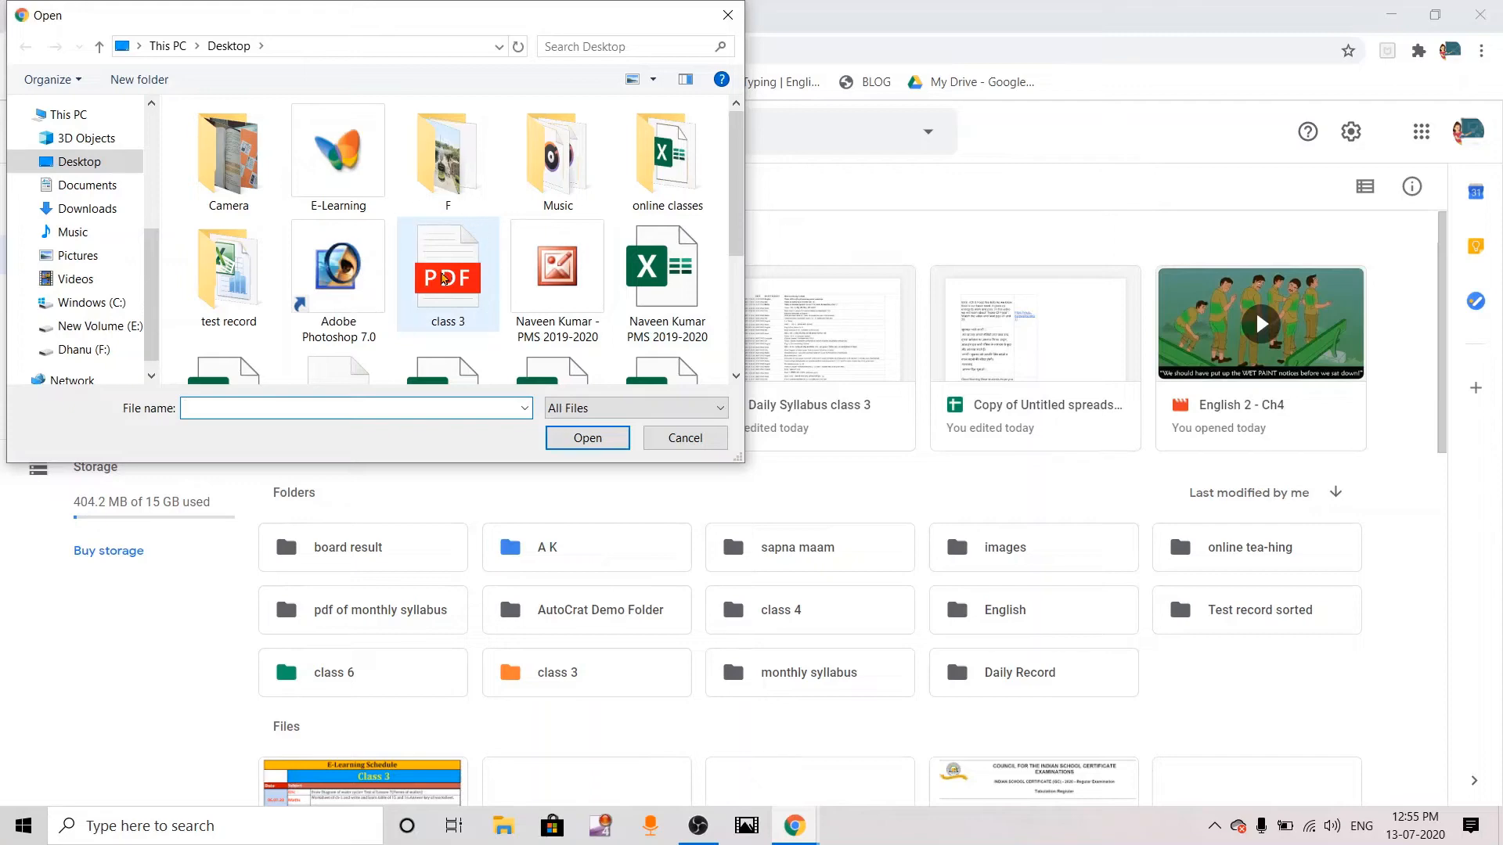
click(444, 278)
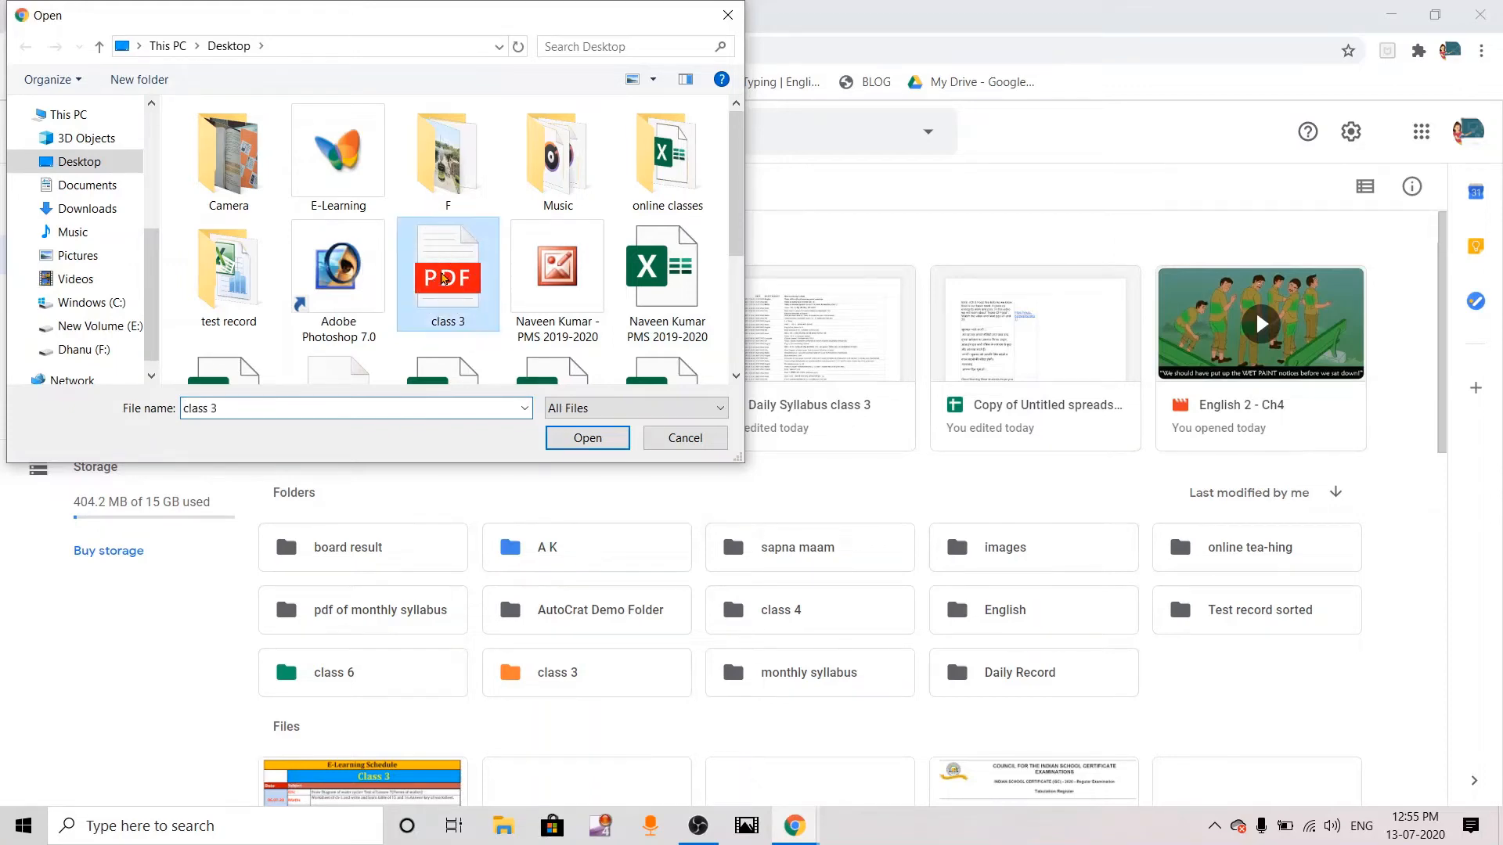
click(571, 439)
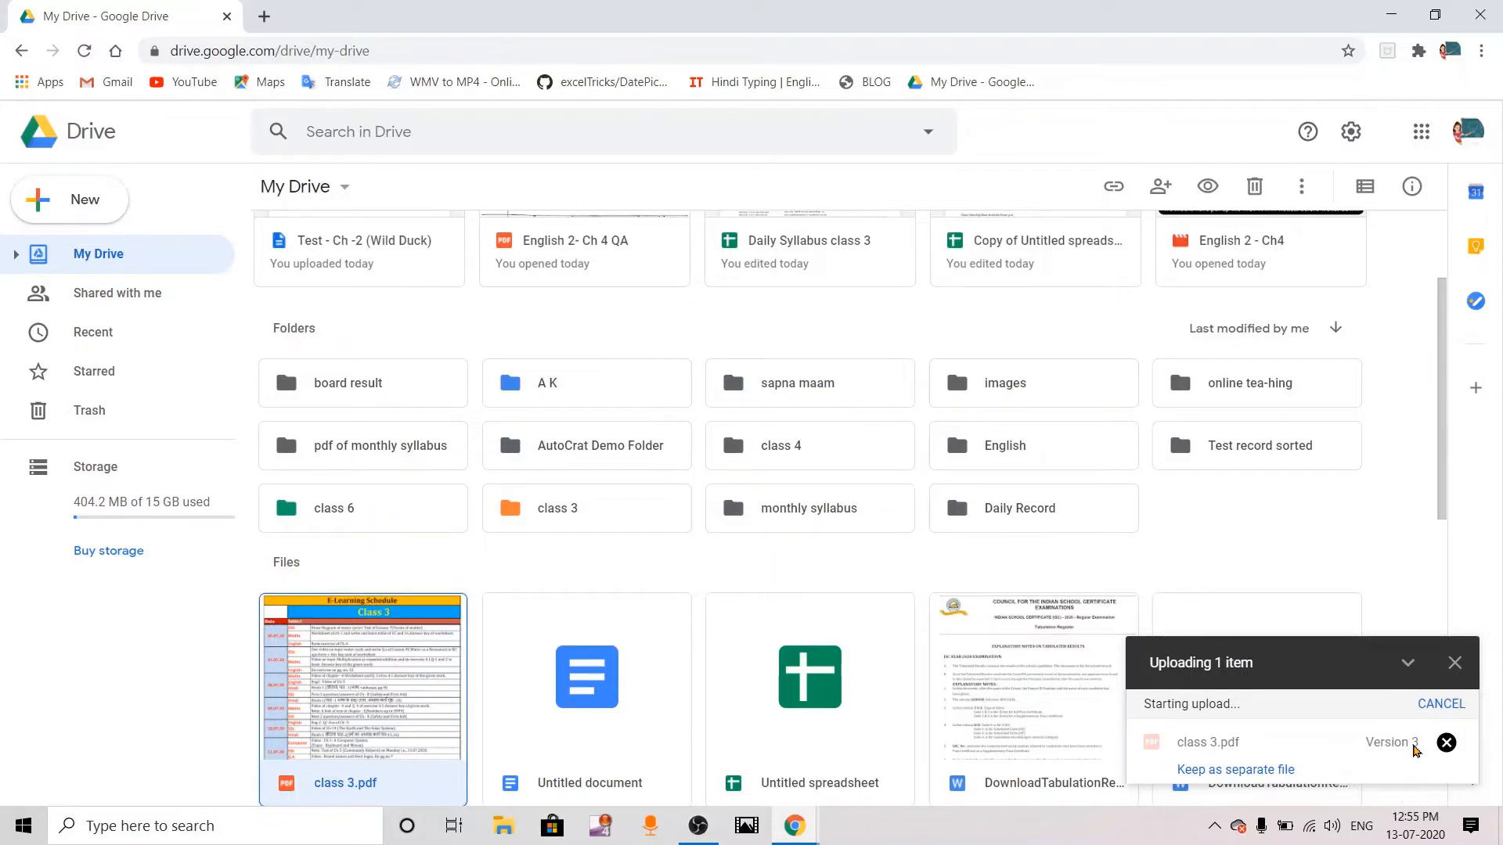
Check the upload status of class 3.pdf and locate the file among the files in My Drive.
key(ctrl)
key(ctrl)
key(ctrl)
key(ctrl)
key(ctrl)
key(ctrl)
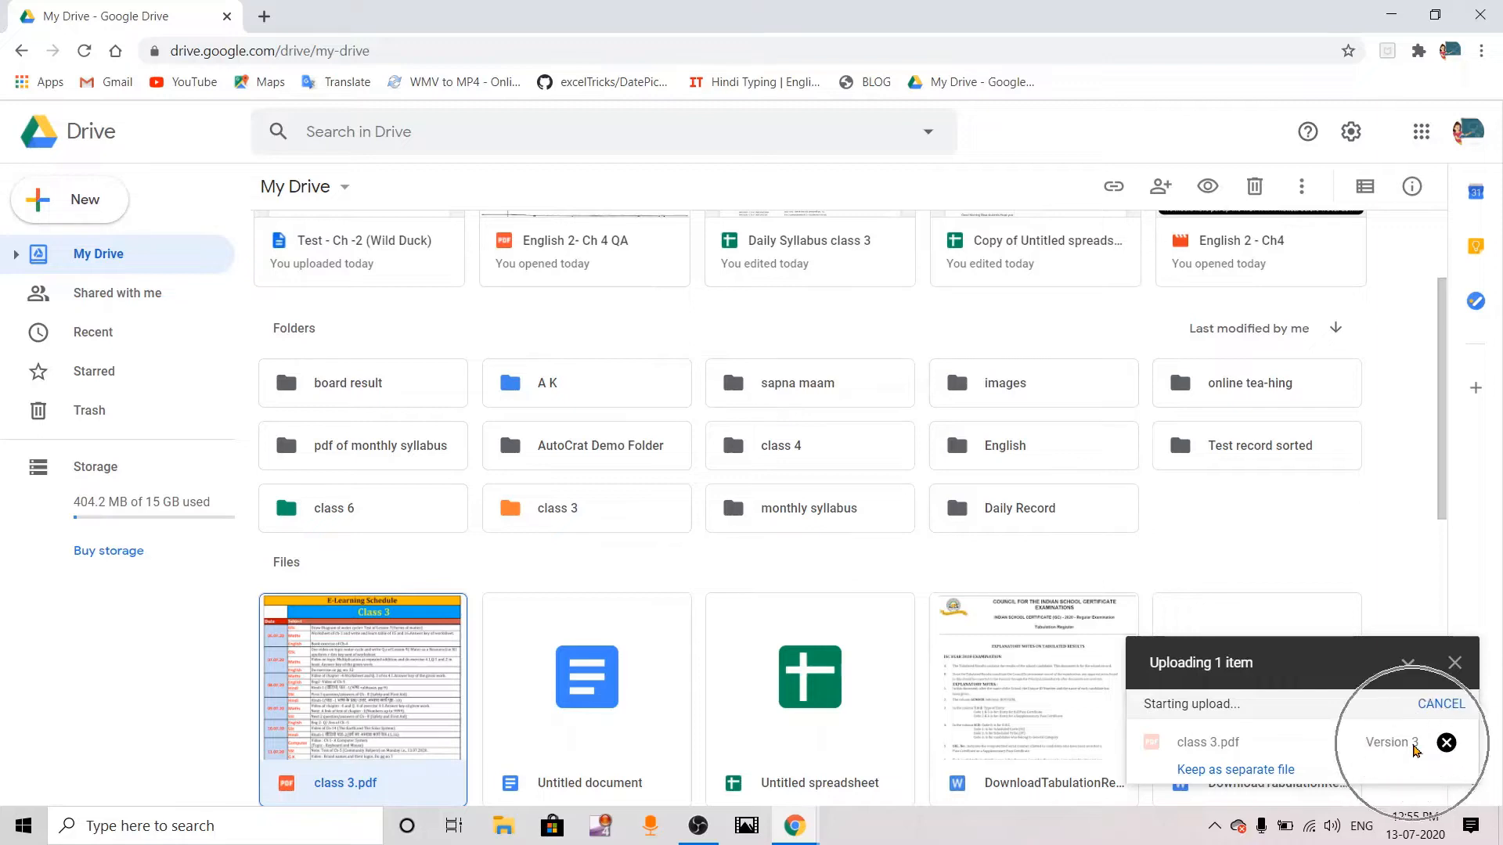
key(ctrl)
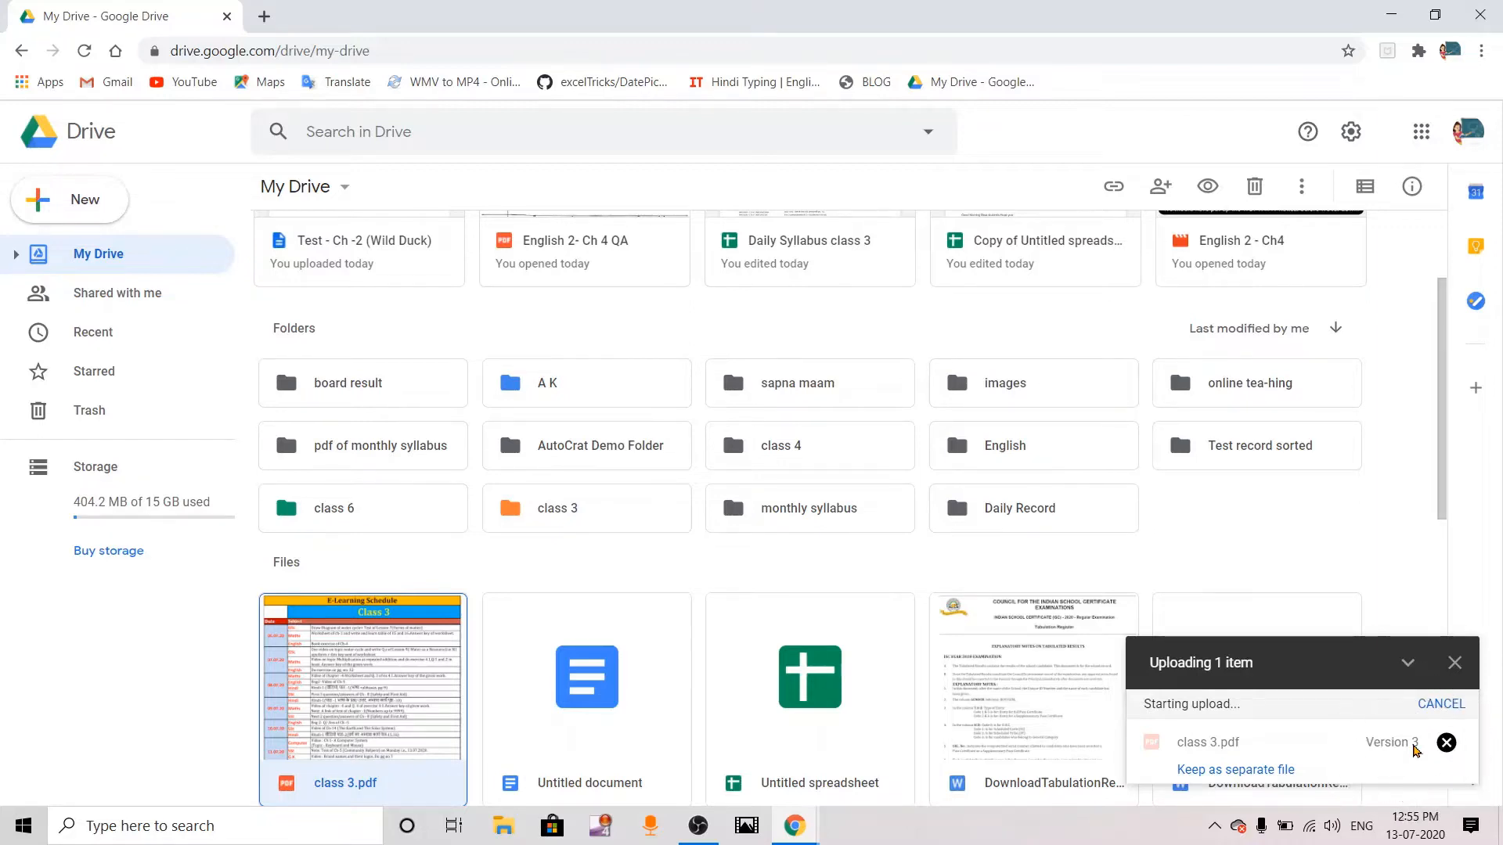
key(ctrl)
drag(1444, 457, 1440, 418)
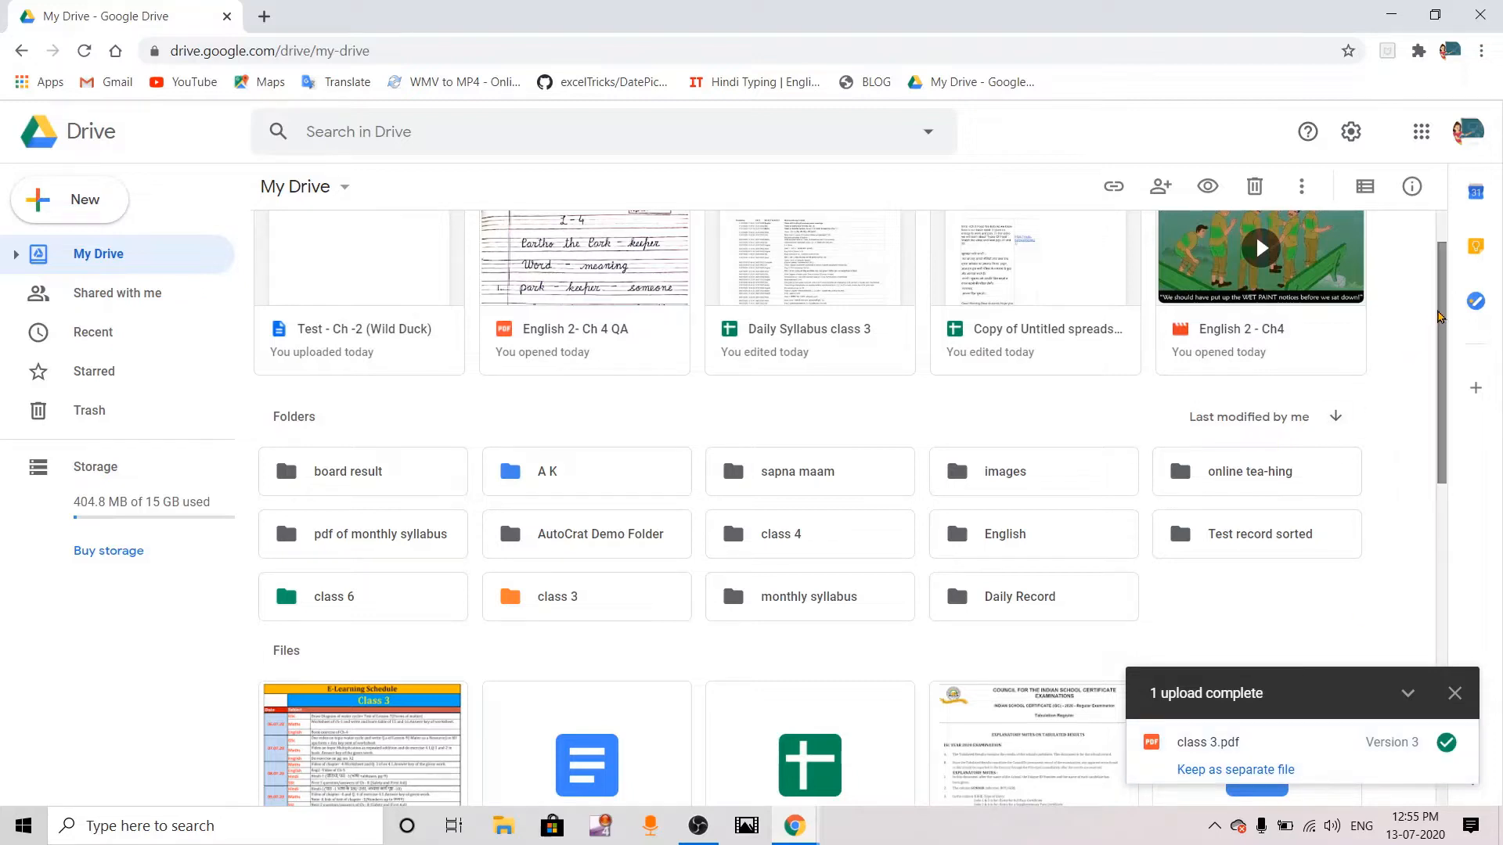
drag(1440, 317, 1444, 212)
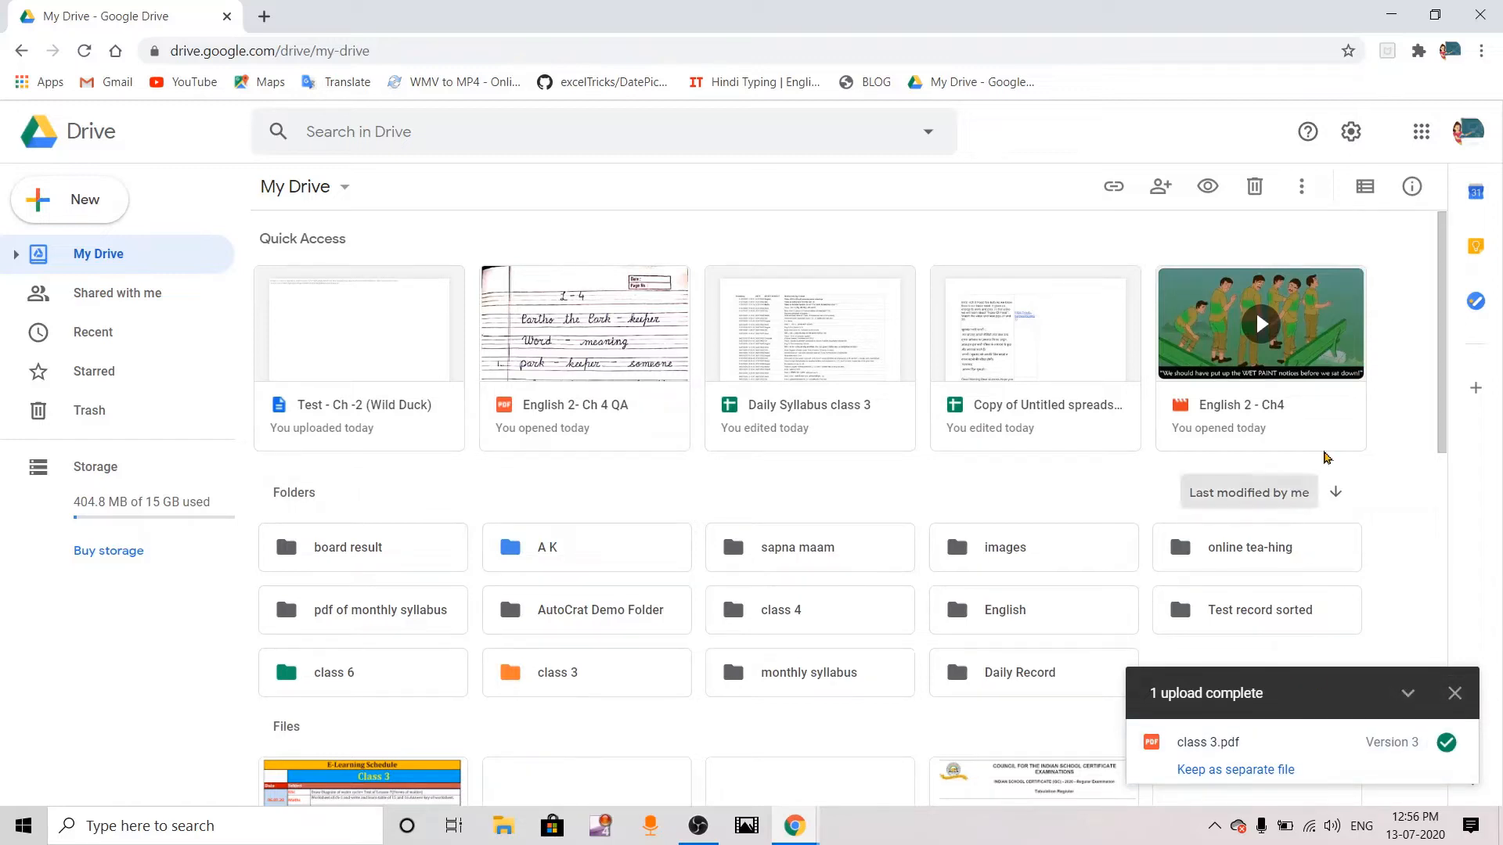
drag(1442, 445, 1442, 563)
click(339, 582)
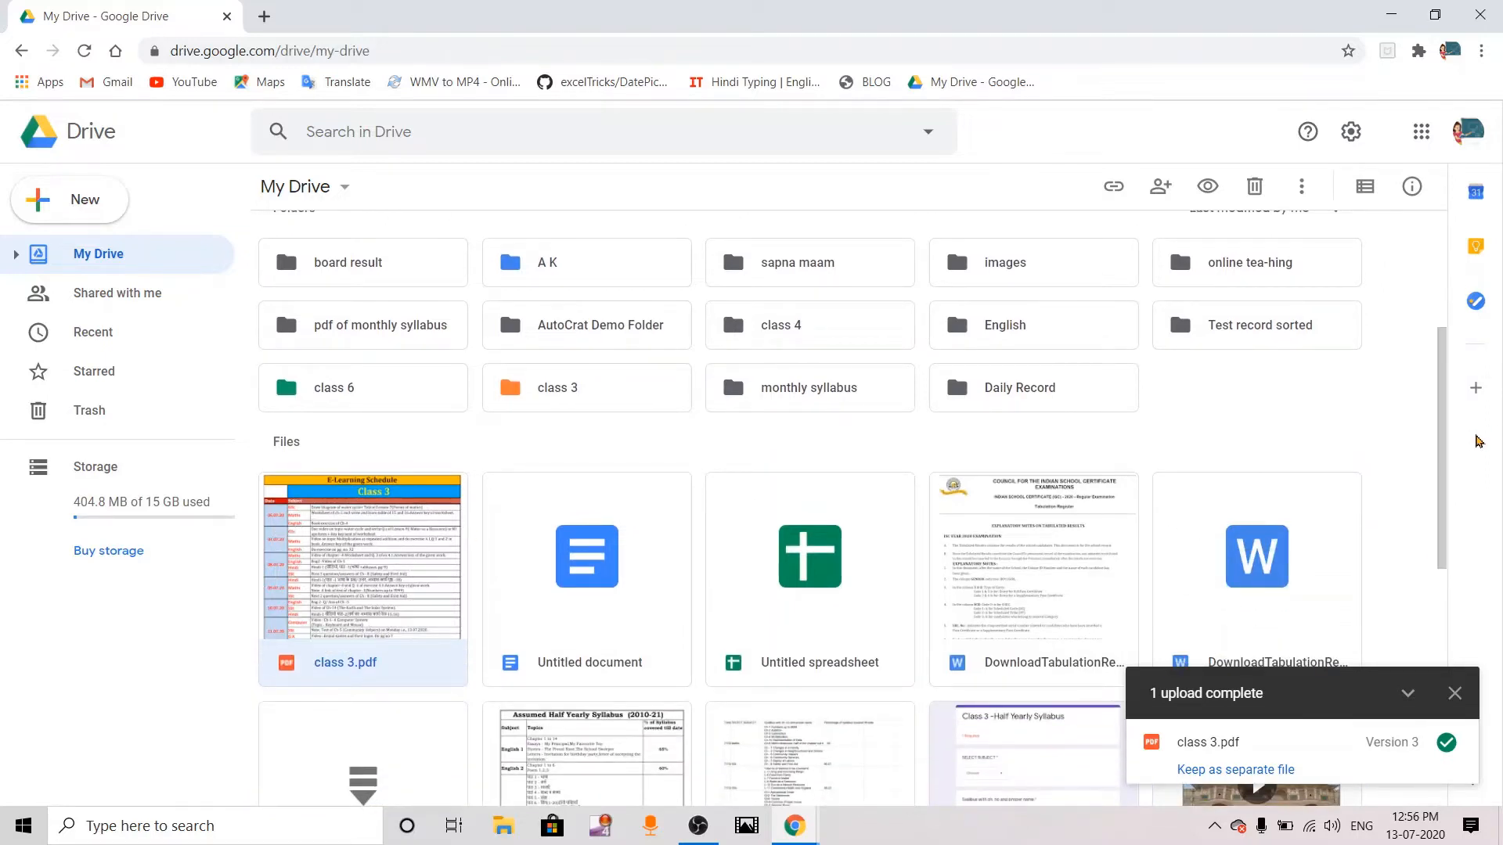
drag(1442, 428, 1428, 258)
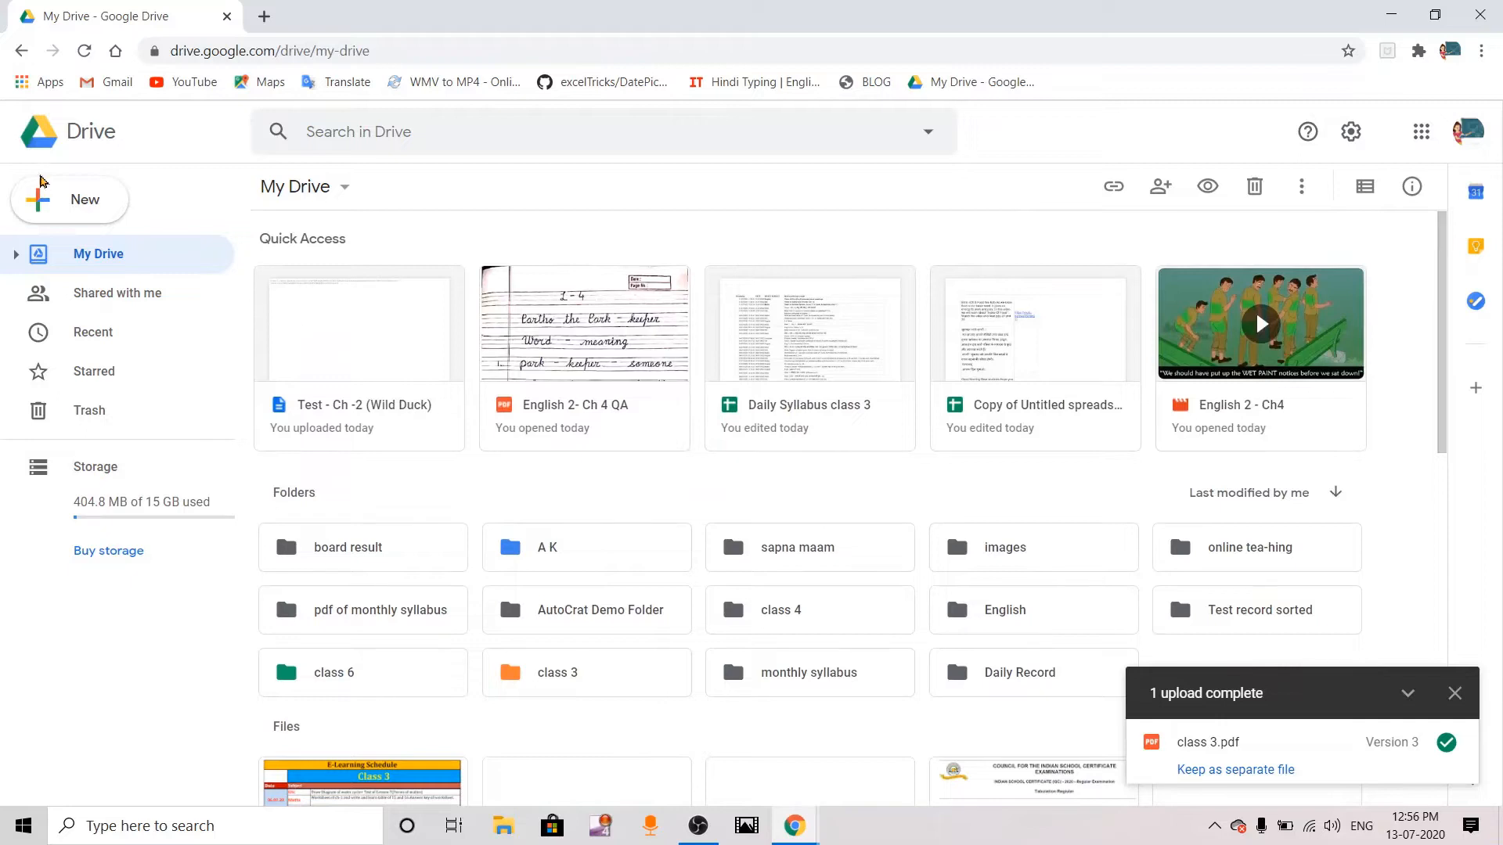
Upload the "test record" folder from the Desktop to My Drive and confirm the upload.
click(70, 201)
click(117, 295)
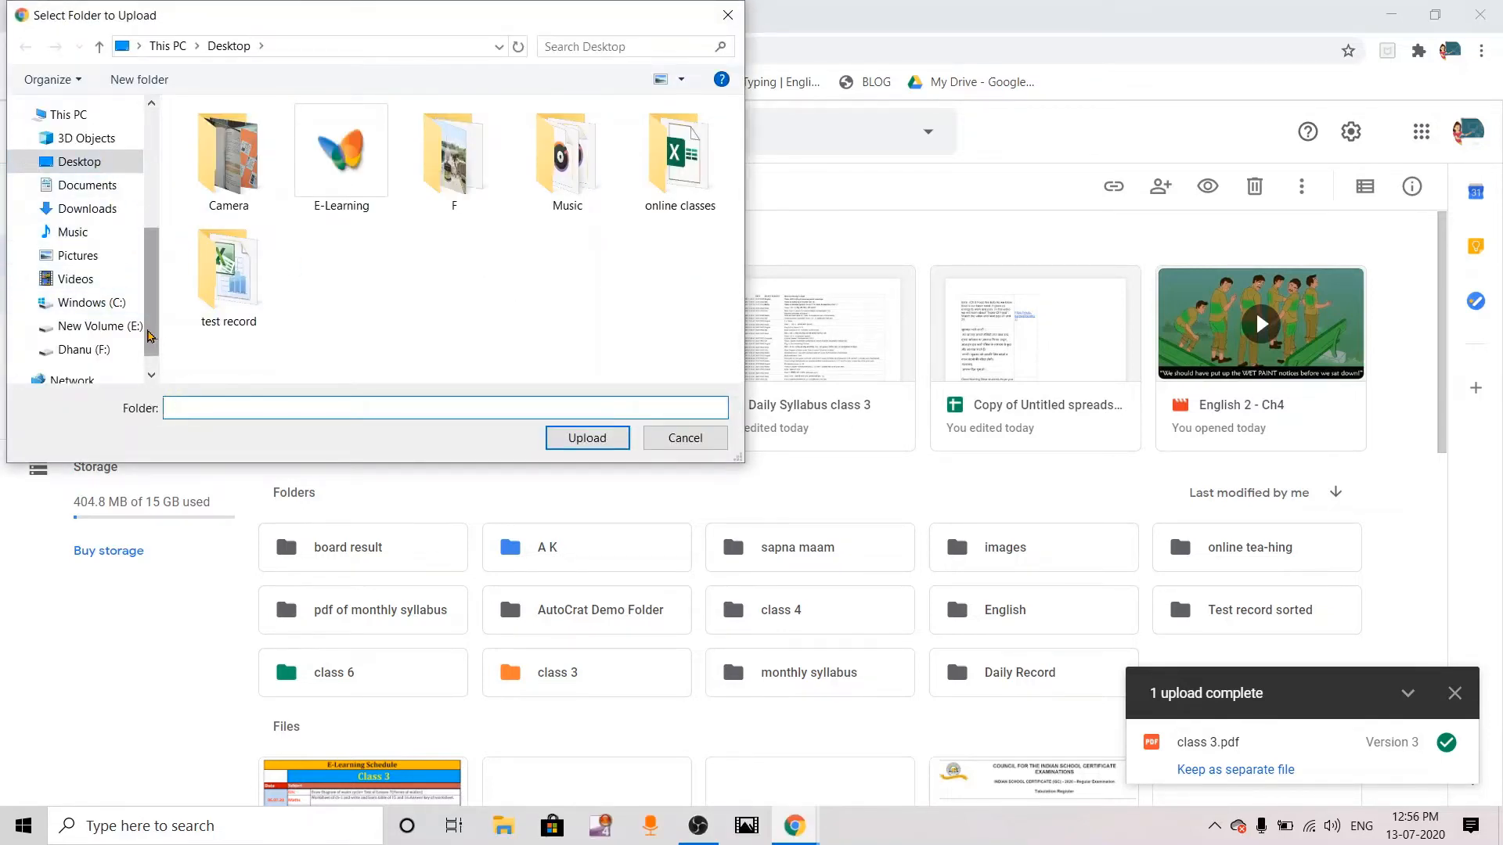
drag(151, 333, 154, 360)
click(225, 263)
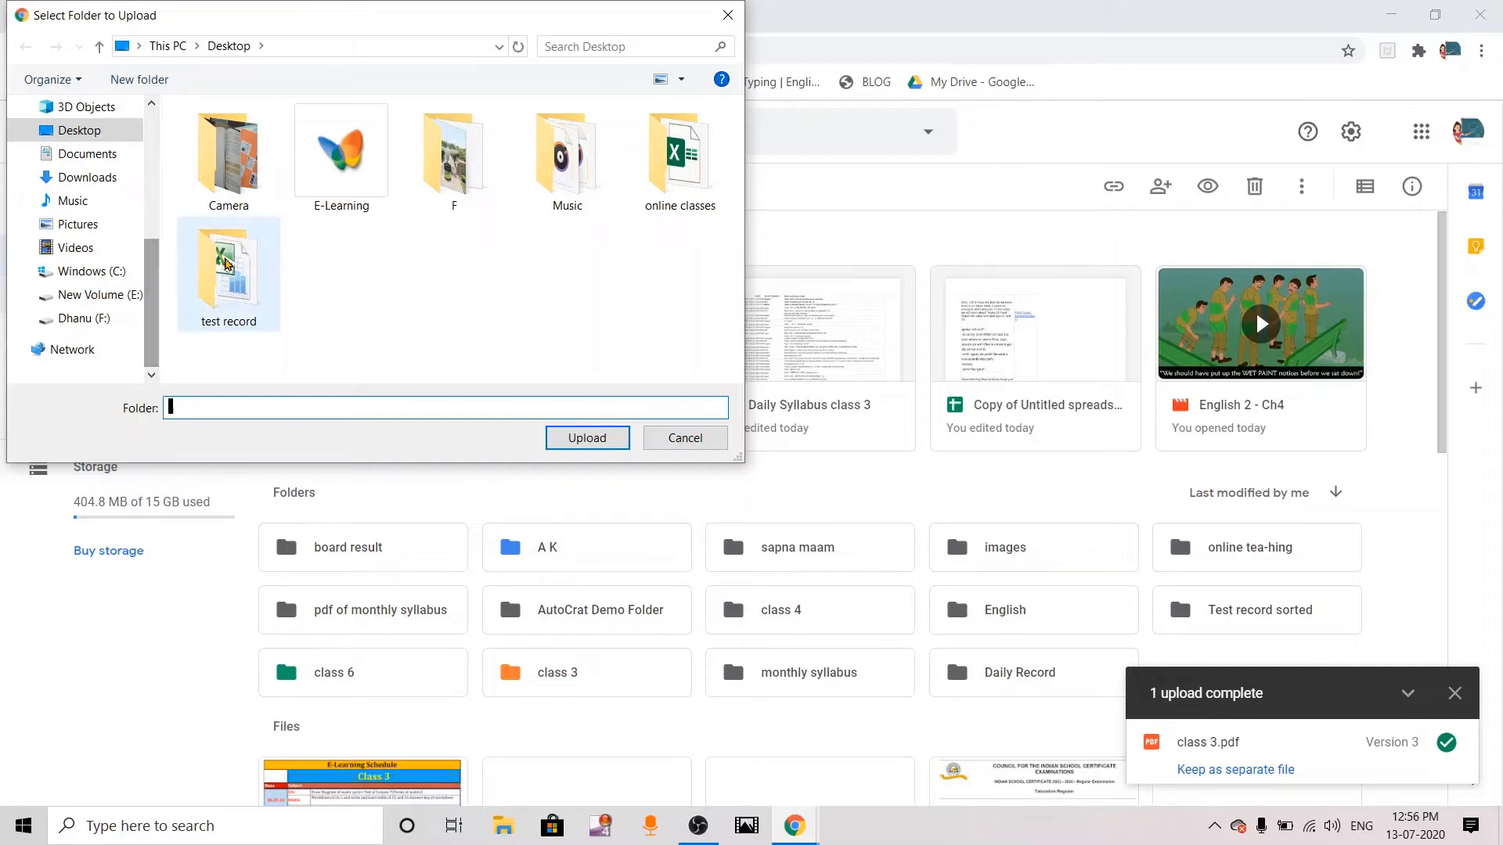
click(588, 439)
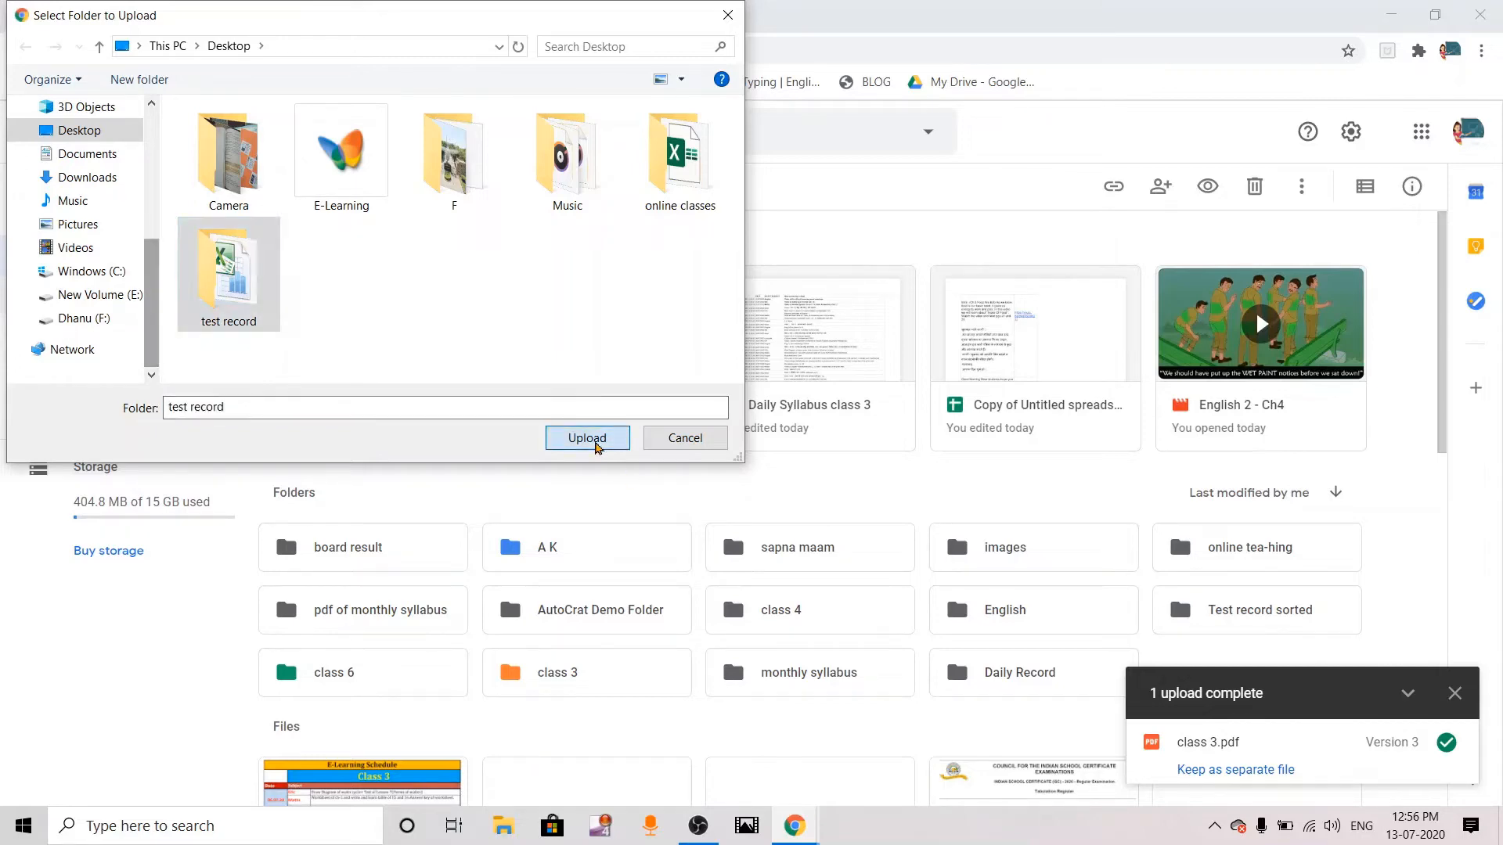
key(Return)
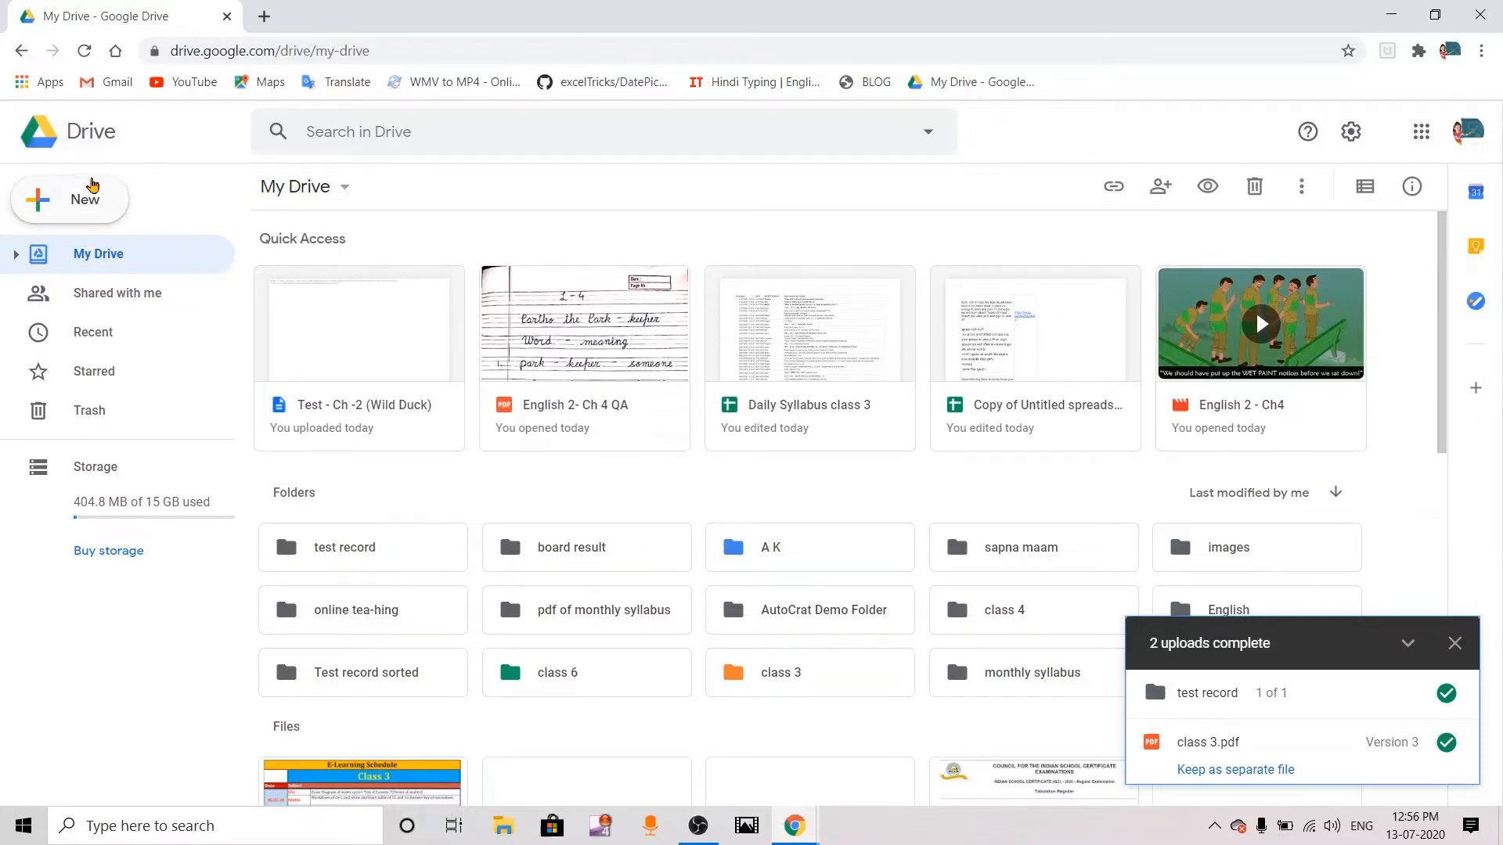
Create a new folder named "Demo" in My Drive.
click(91, 199)
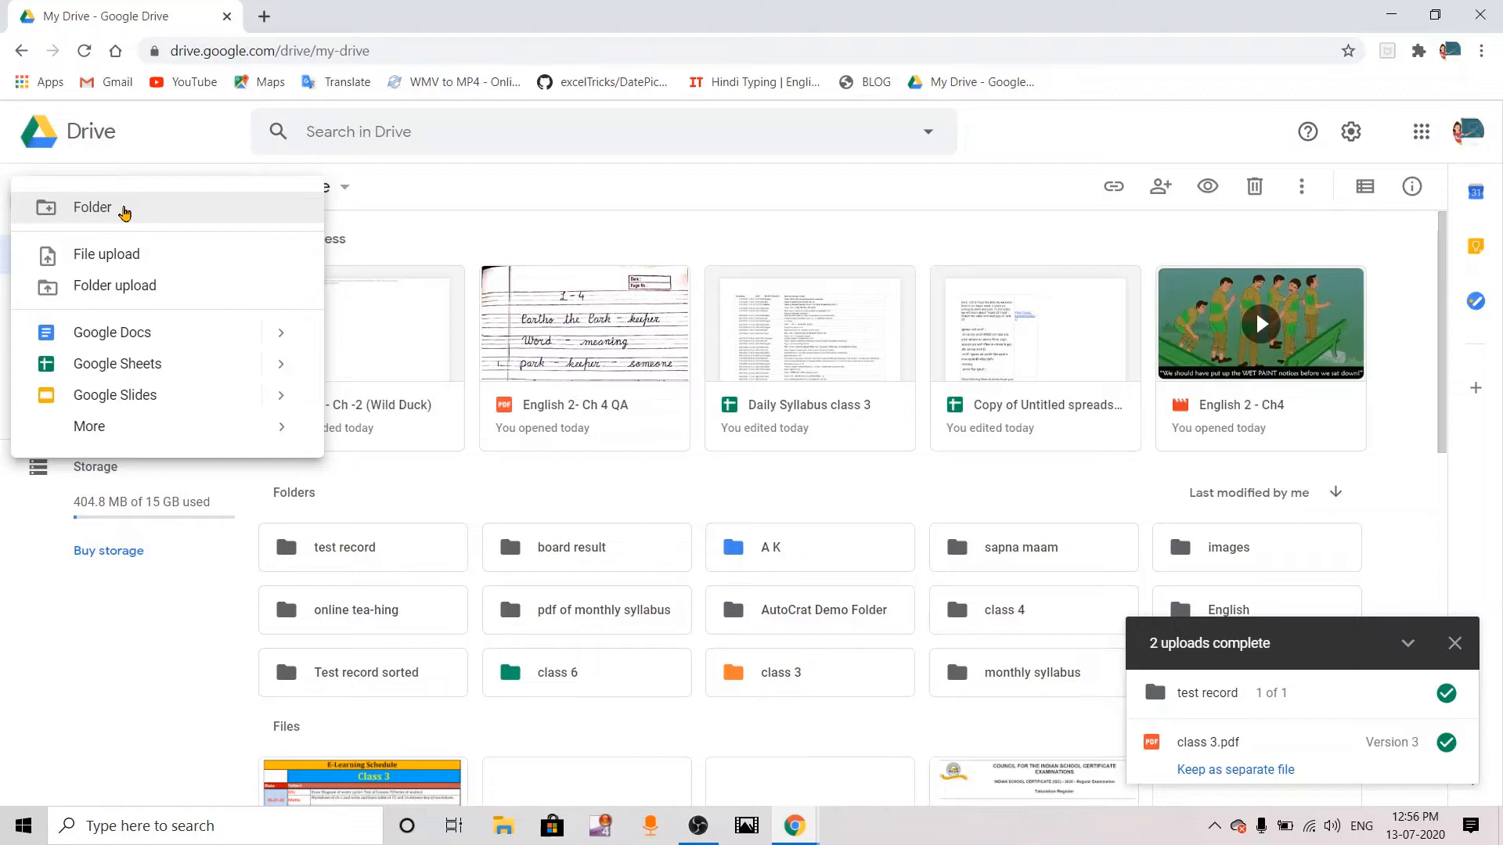
click(124, 209)
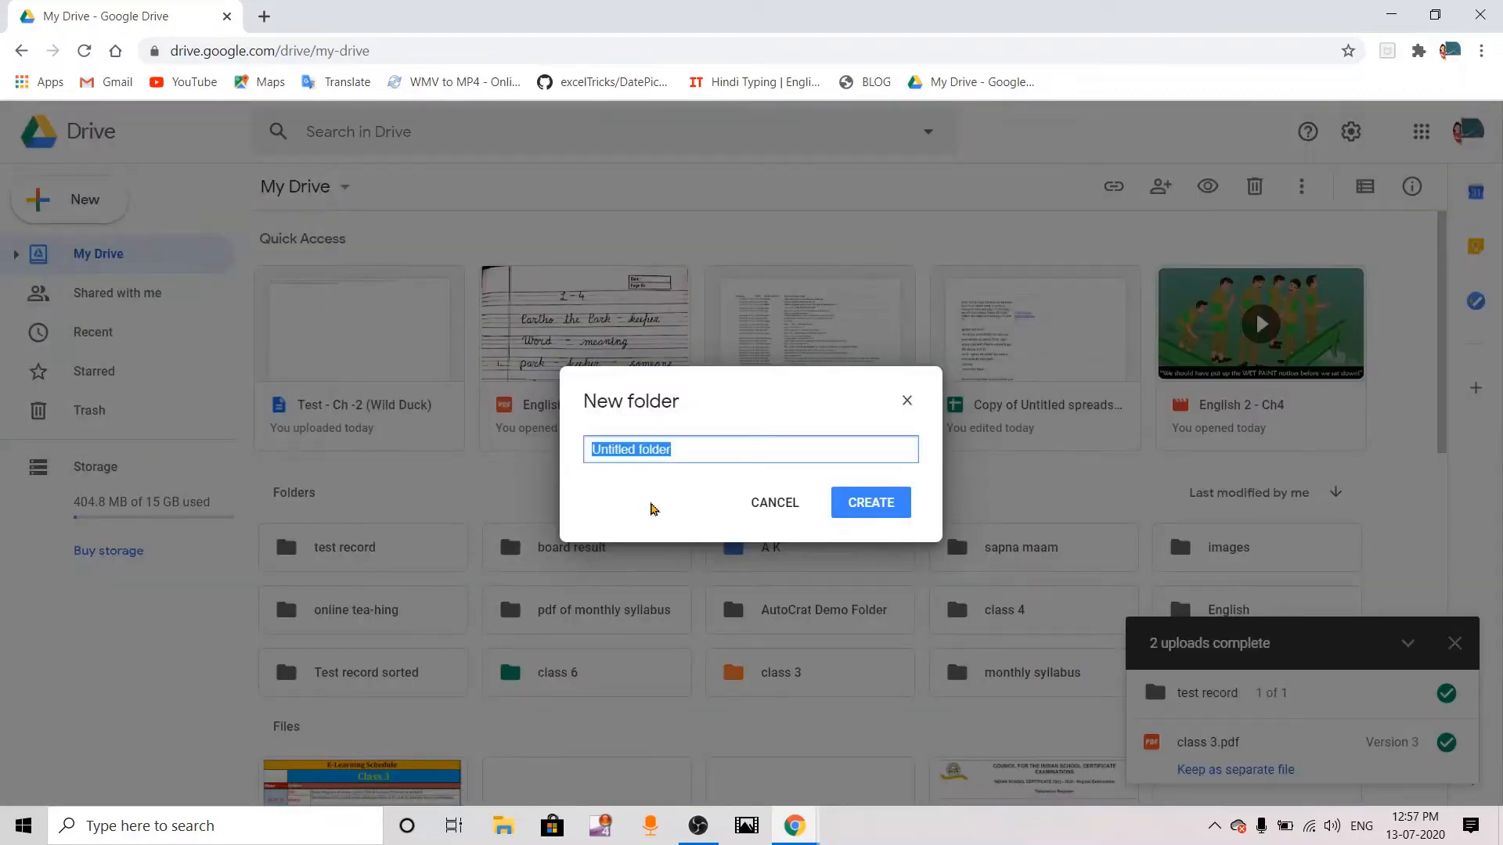
text(Demo)
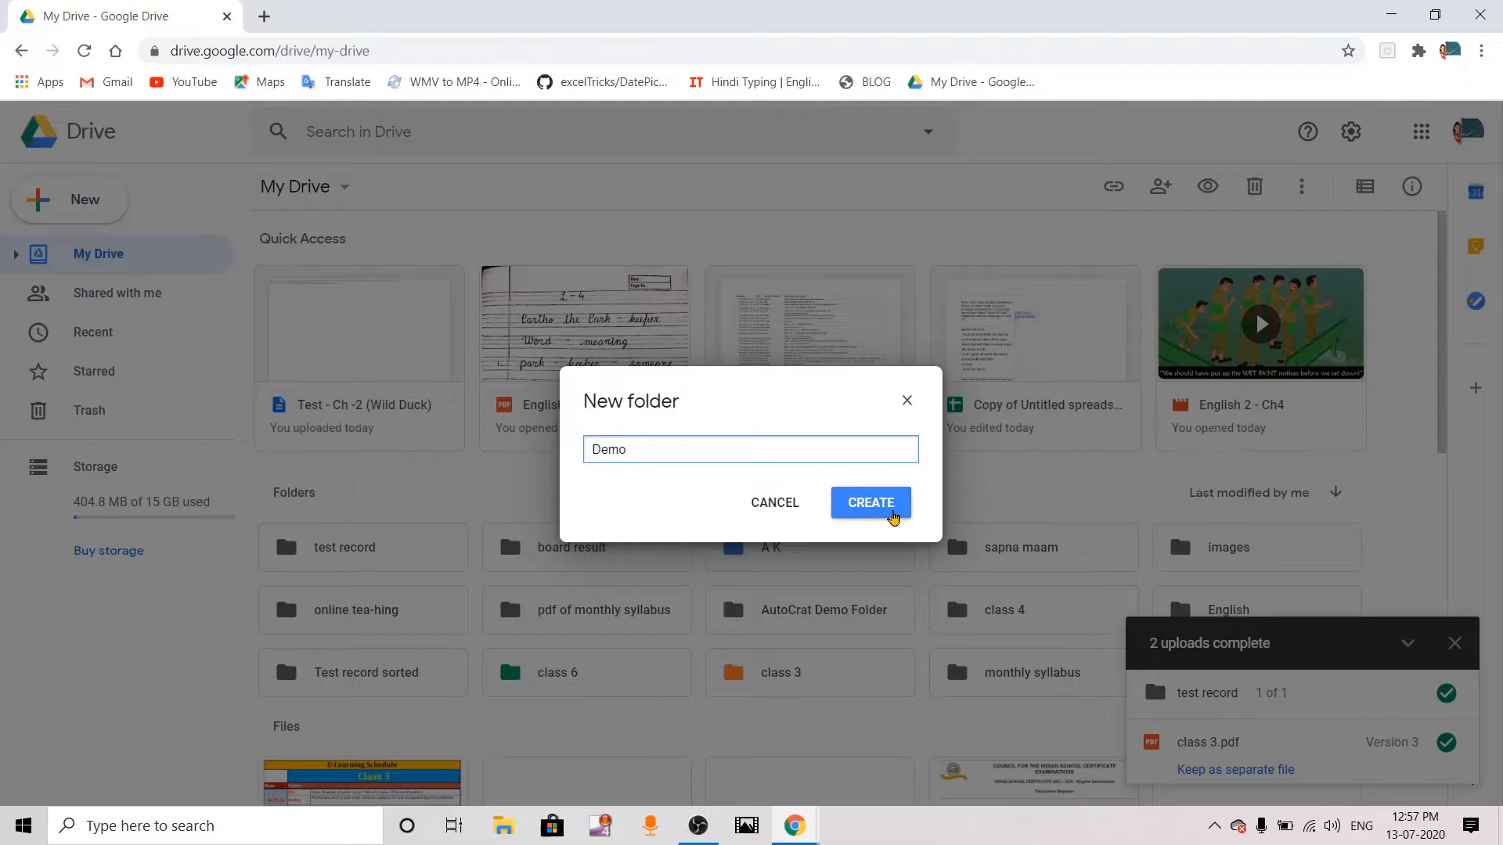
click(893, 512)
scroll(895, 516, down, 2)
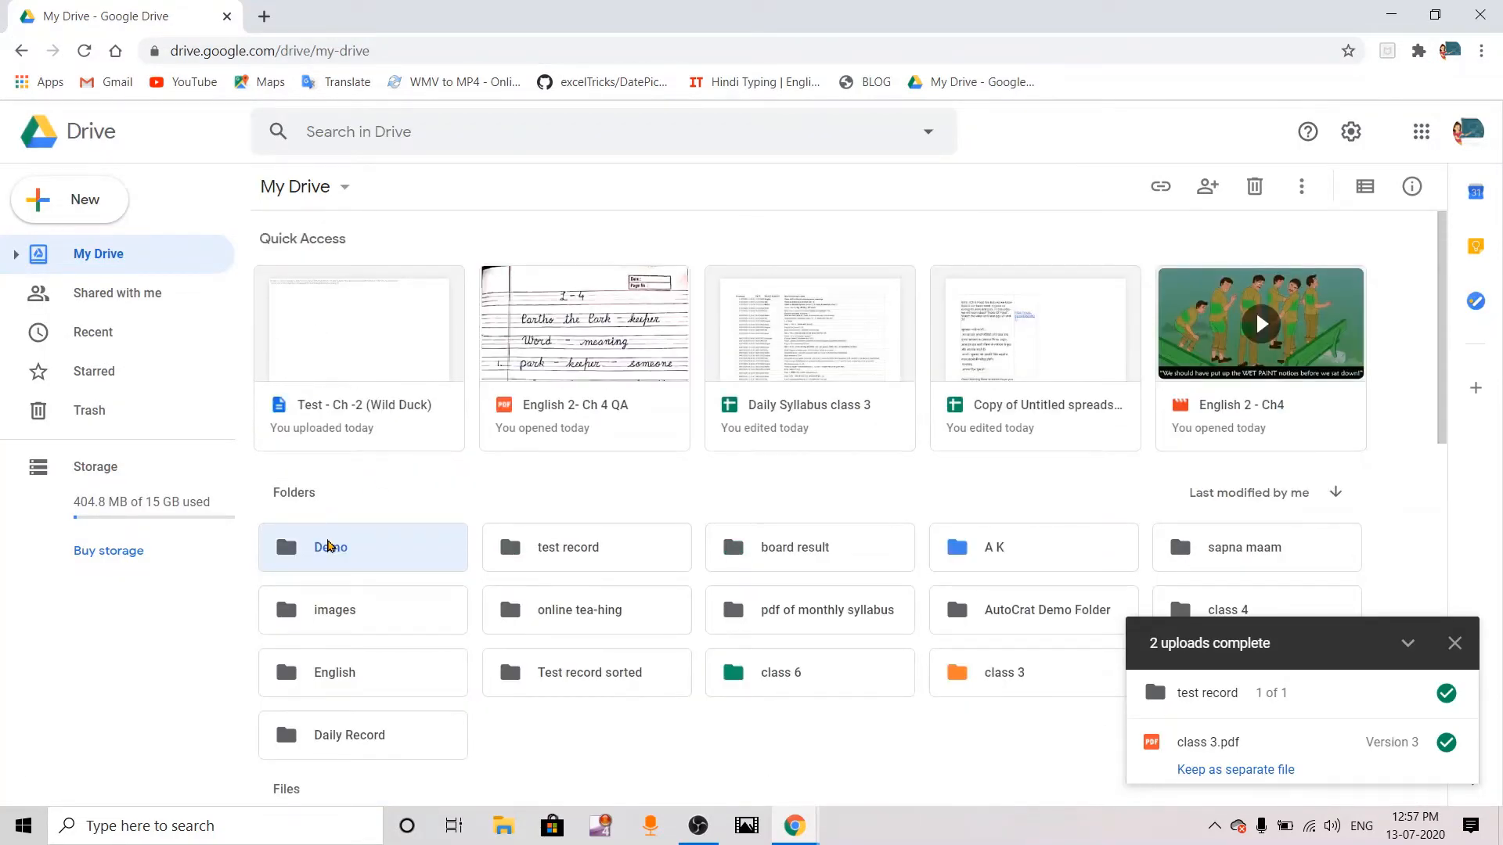
Upload the Excel file "class 3_ch5_28_05_20" from the test record folder into the Demo folder.
click(329, 545)
click(329, 545)
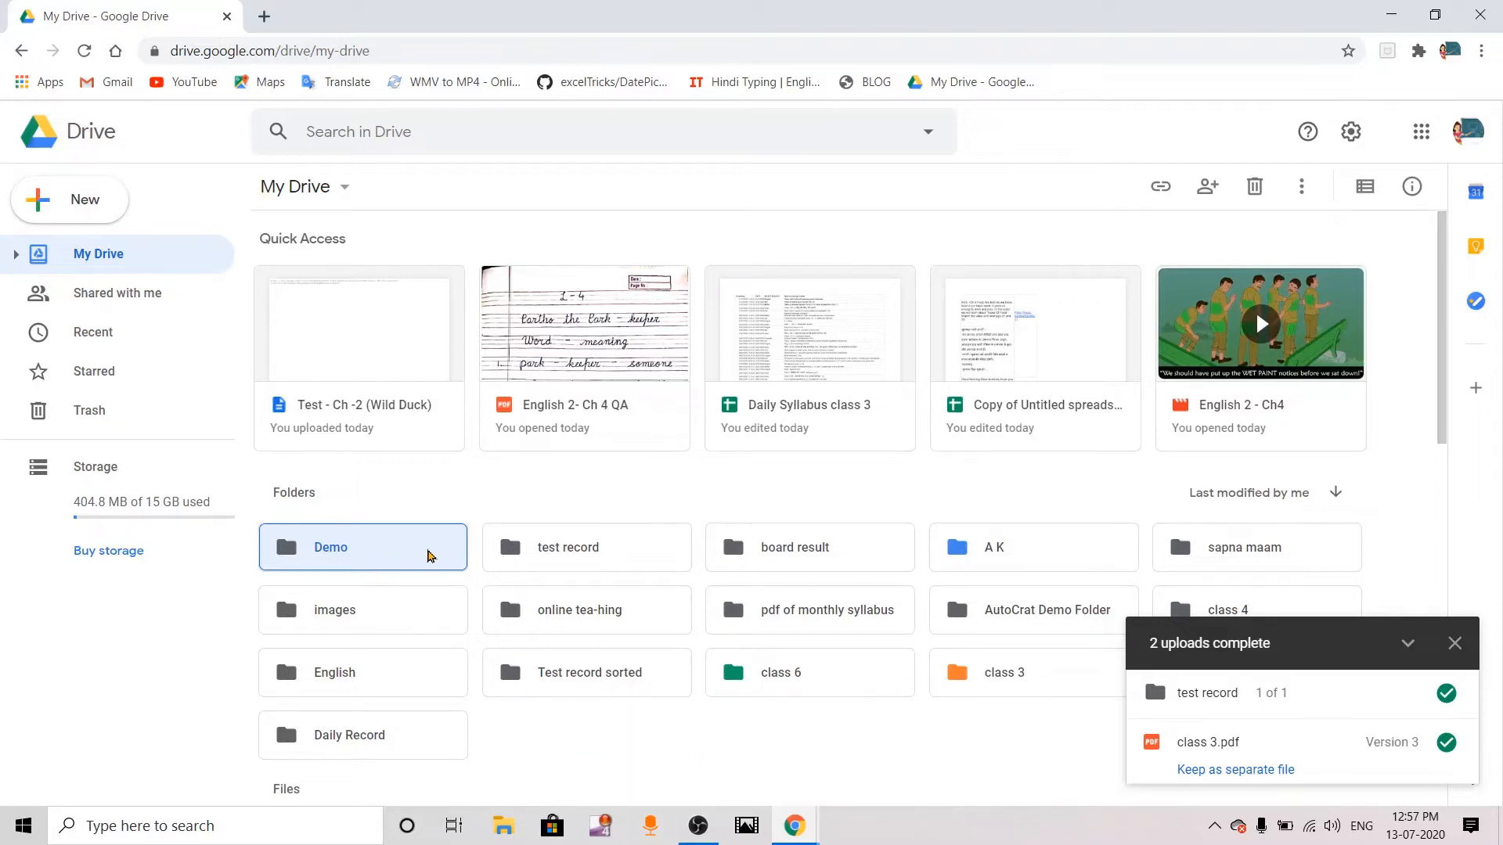
double_click(359, 545)
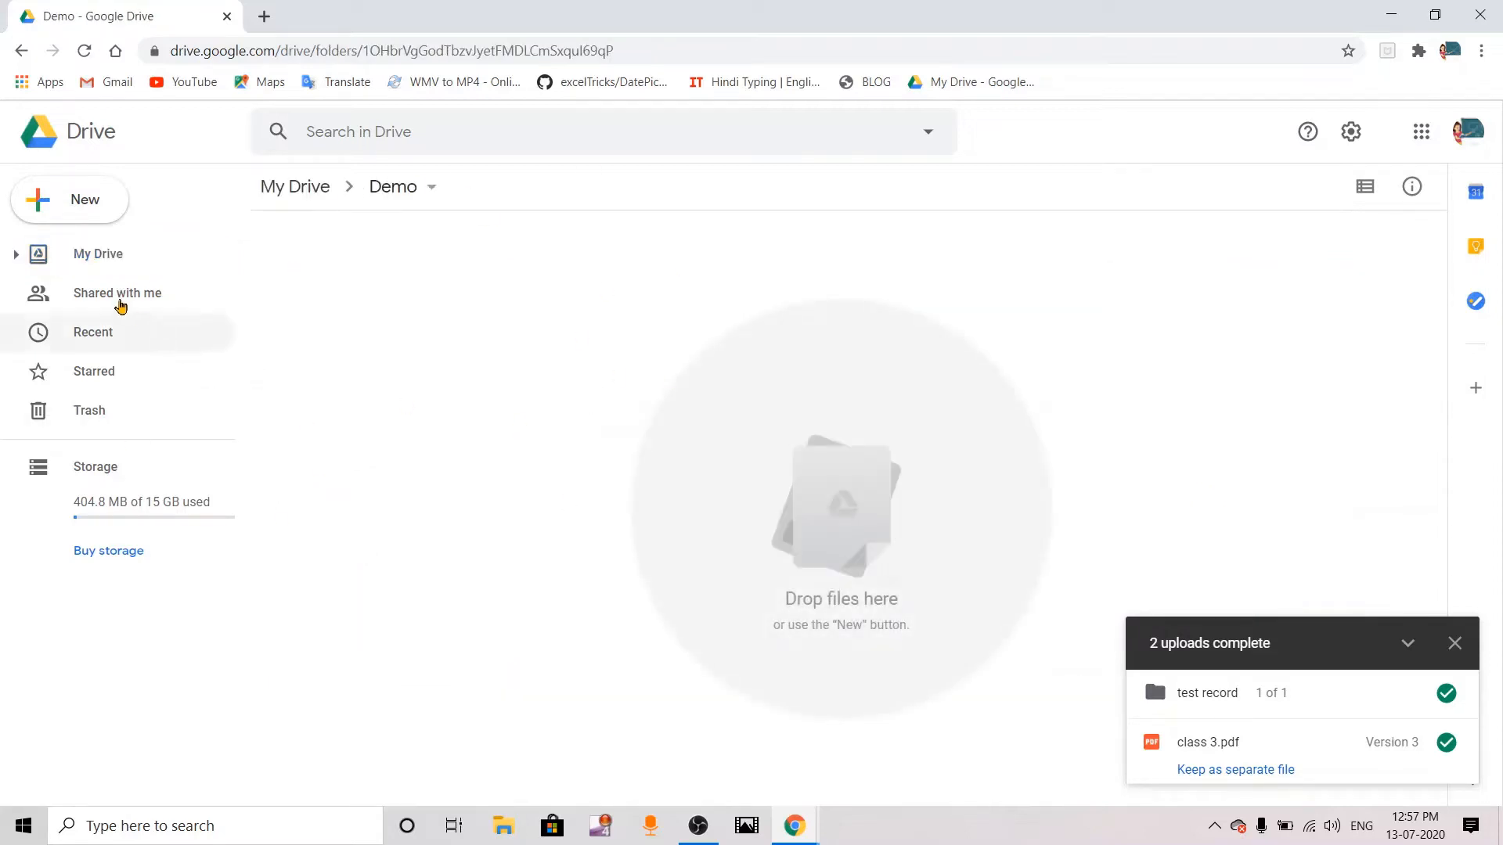
click(87, 213)
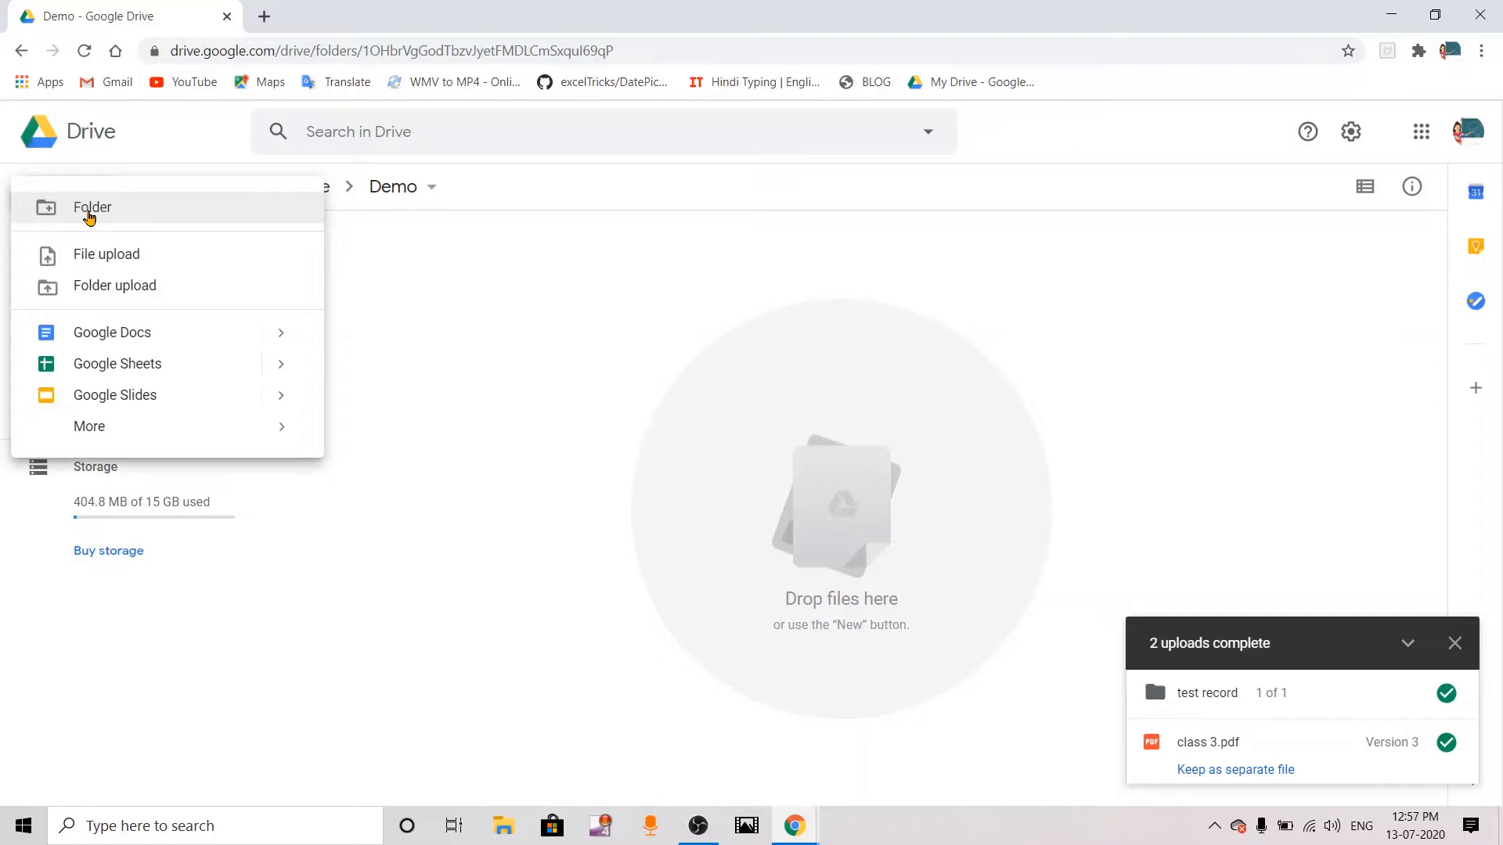
click(117, 260)
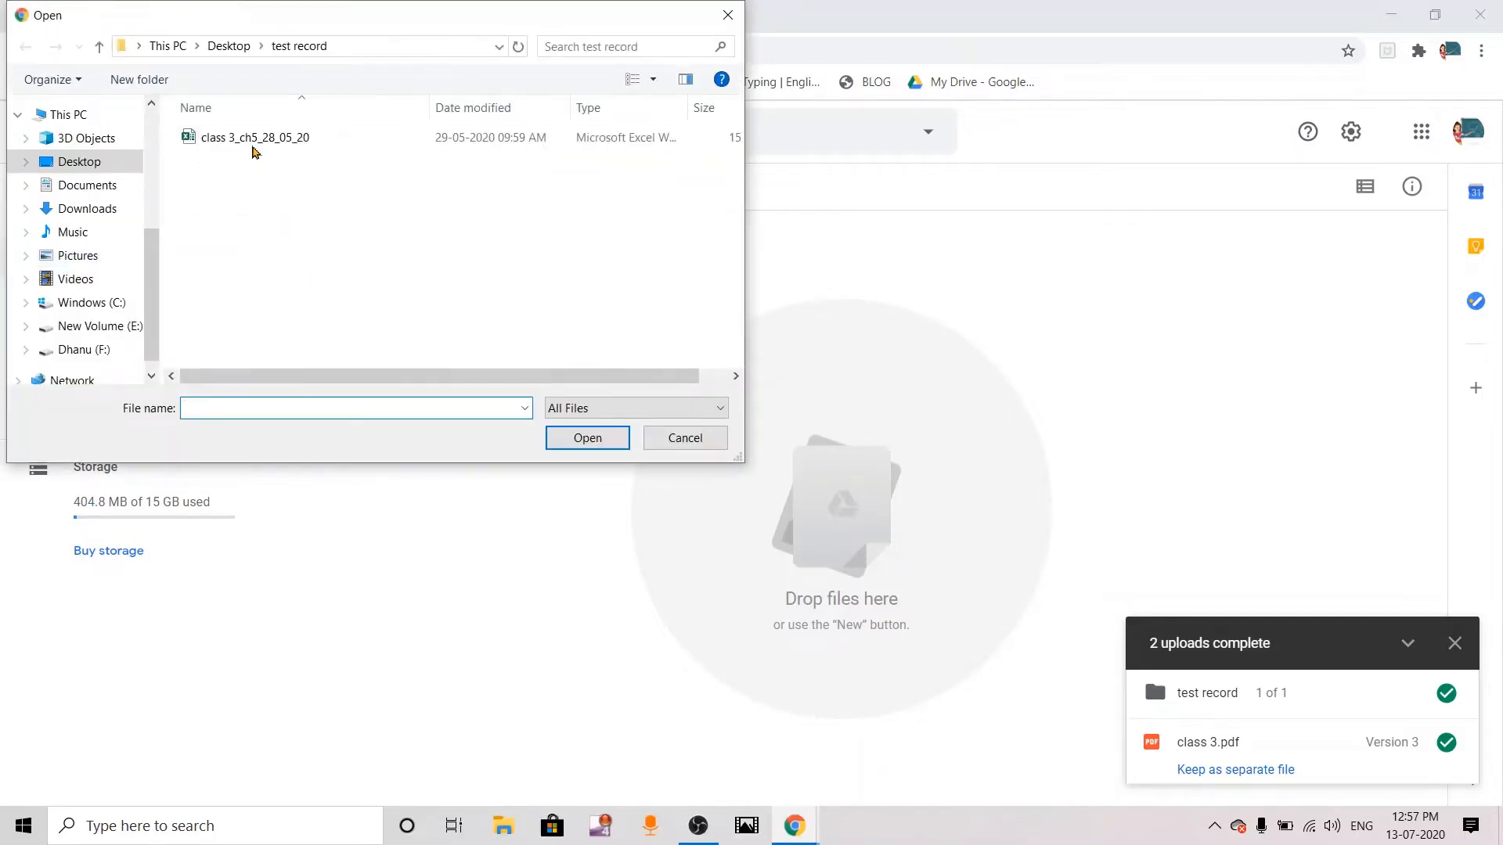
click(254, 143)
click(583, 437)
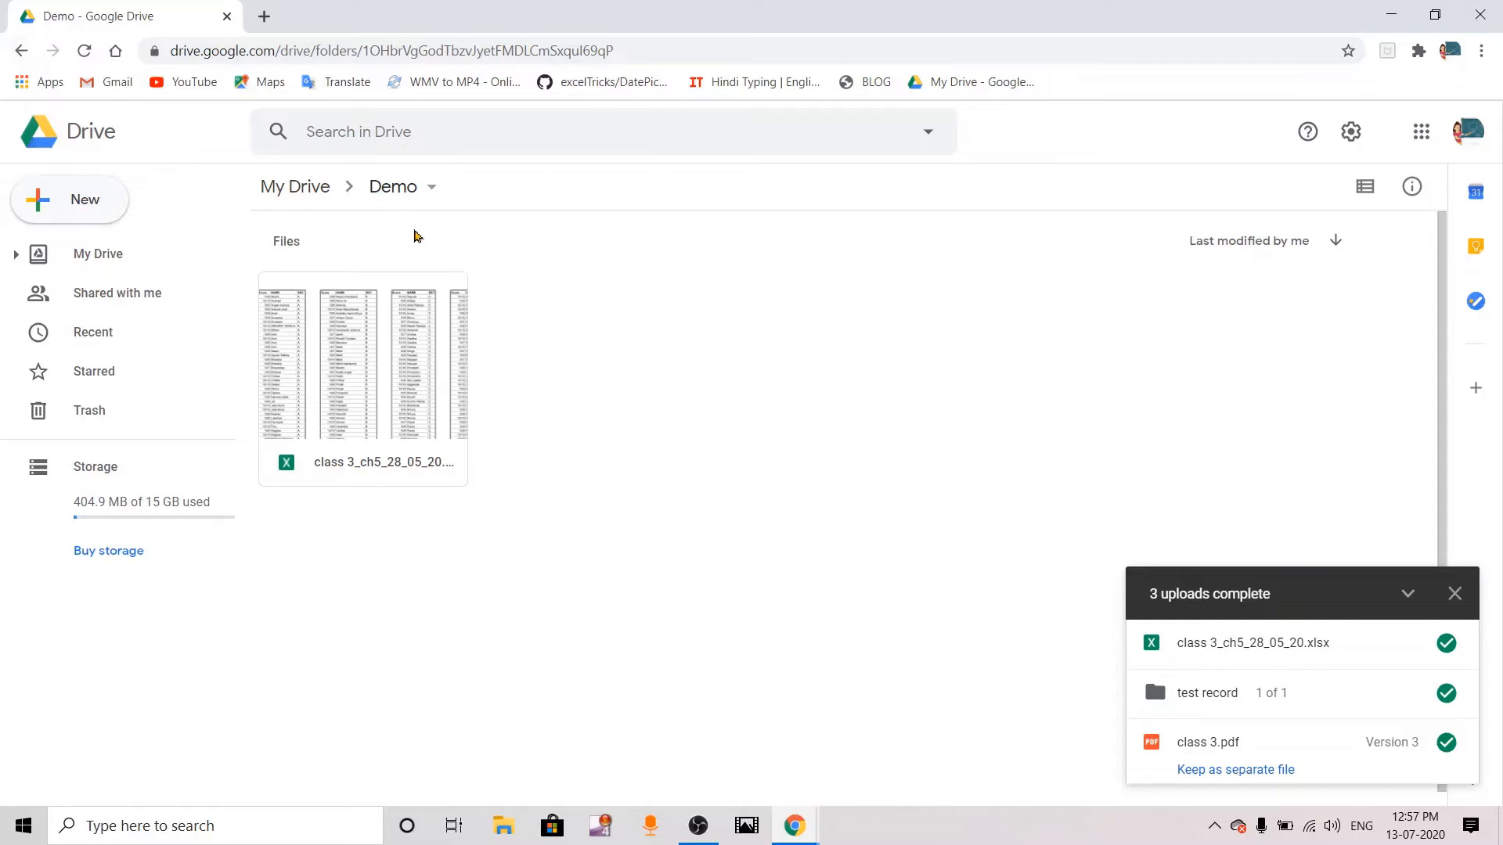
Move class 3.pdf from My Drive into the Demo folder and open Demo to check its contents.
click(328, 190)
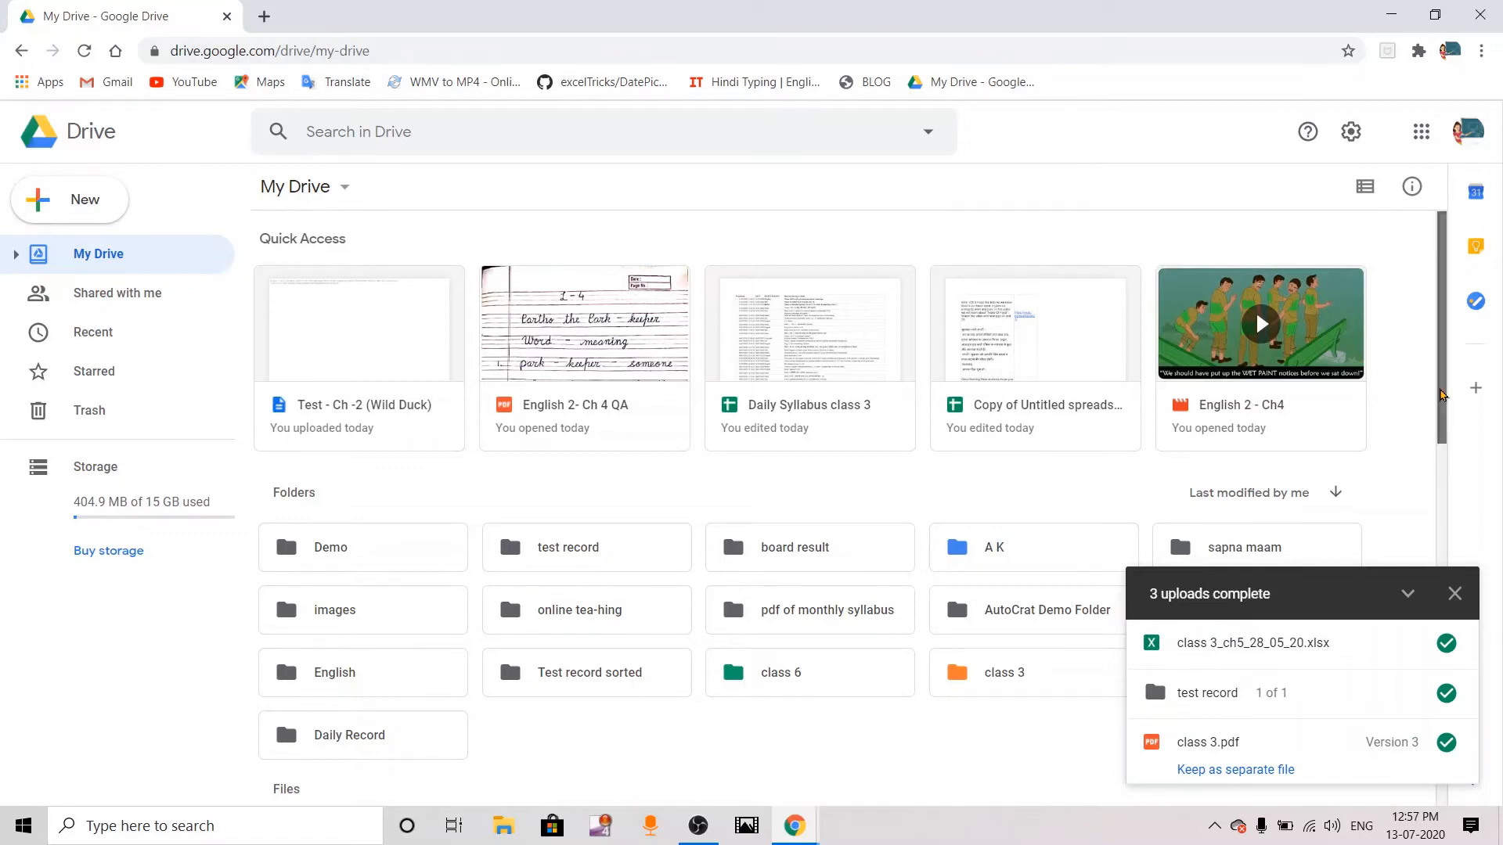
drag(1443, 395, 1443, 493)
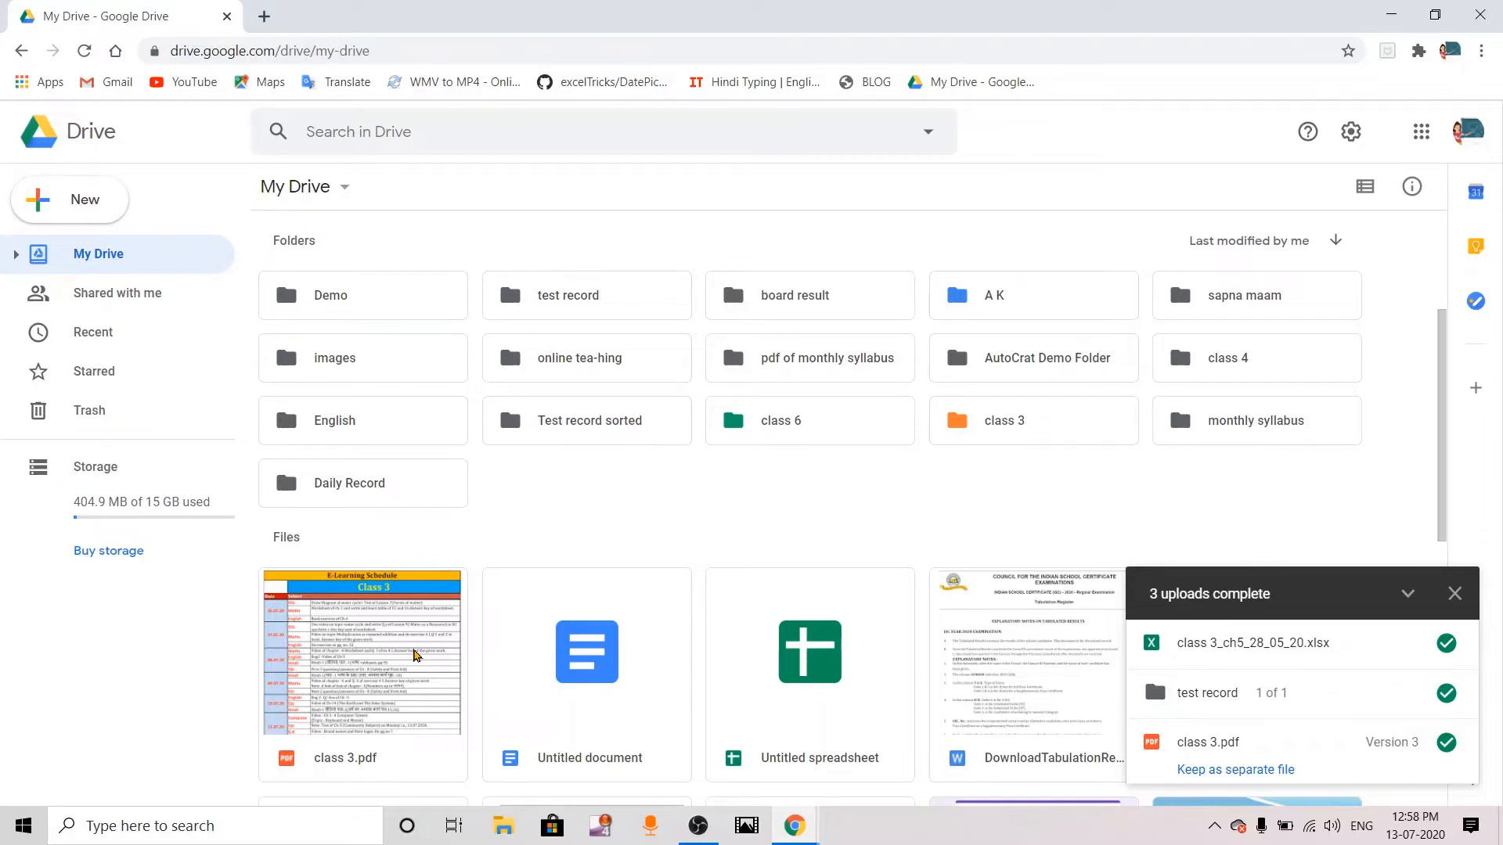
right_click(415, 656)
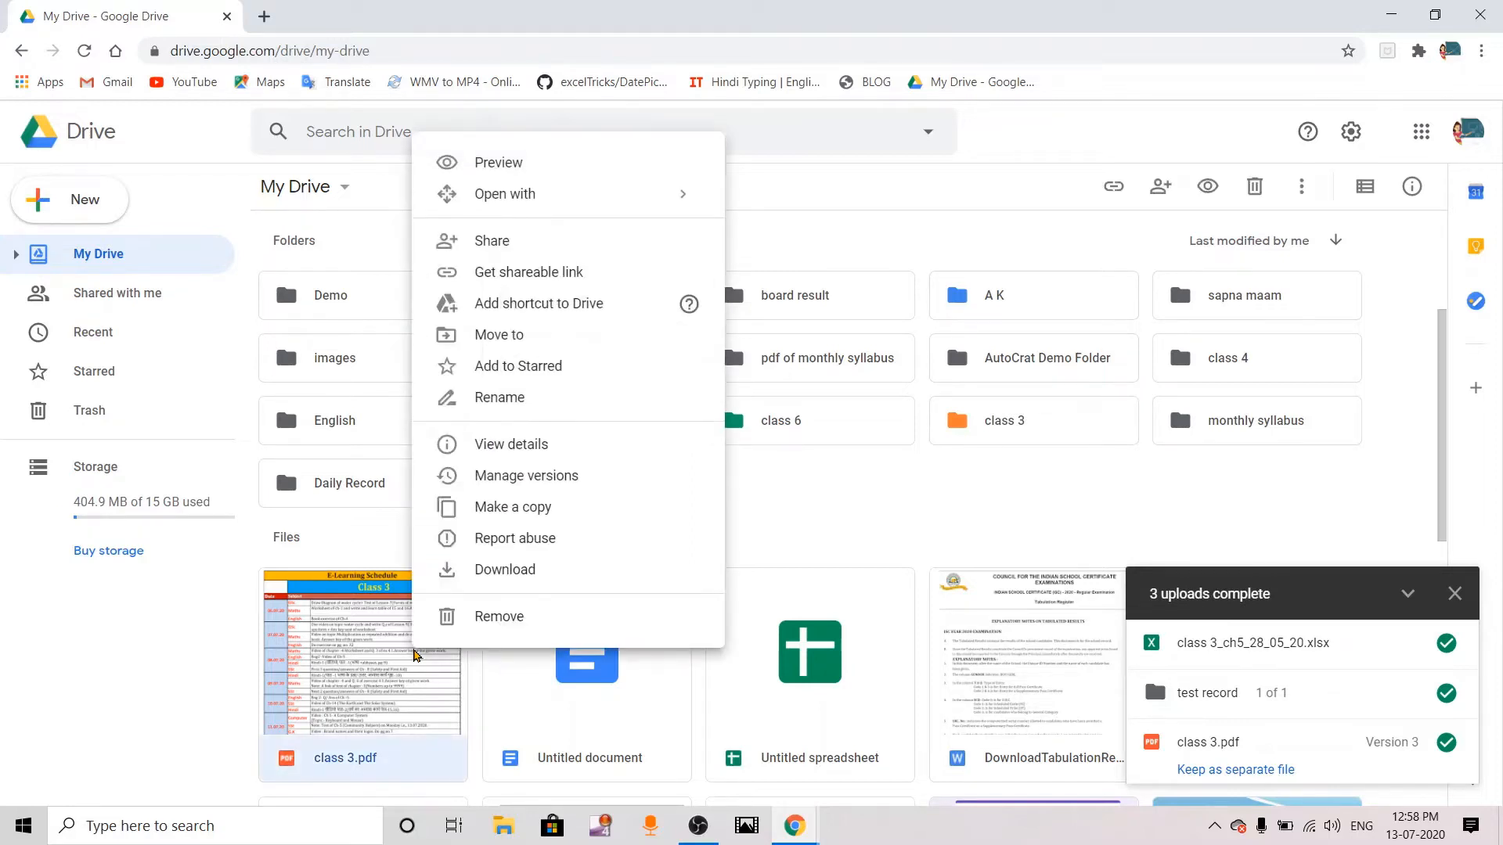
right_click(330, 648)
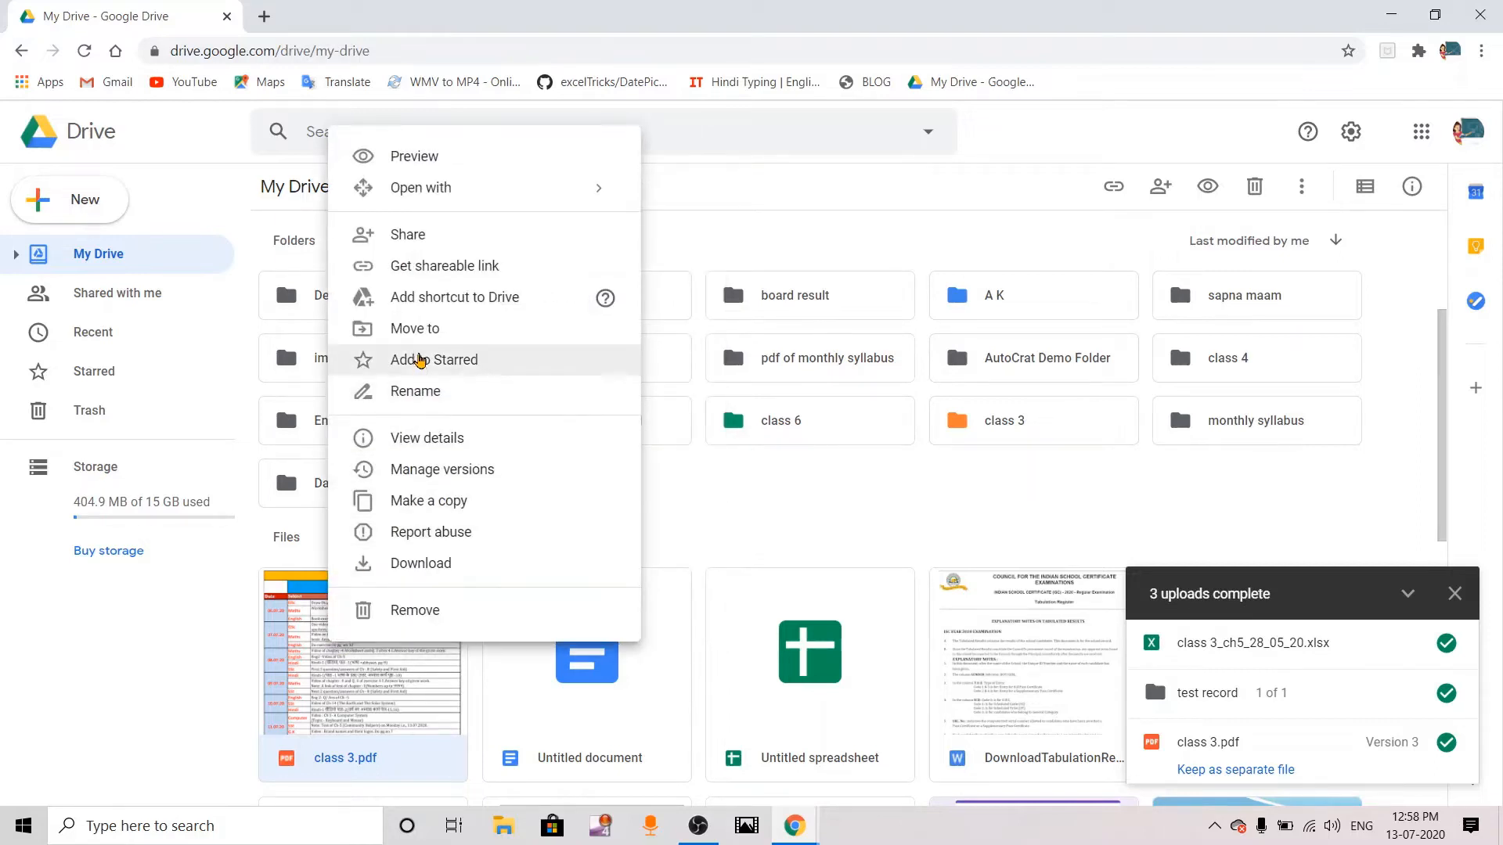
click(415, 329)
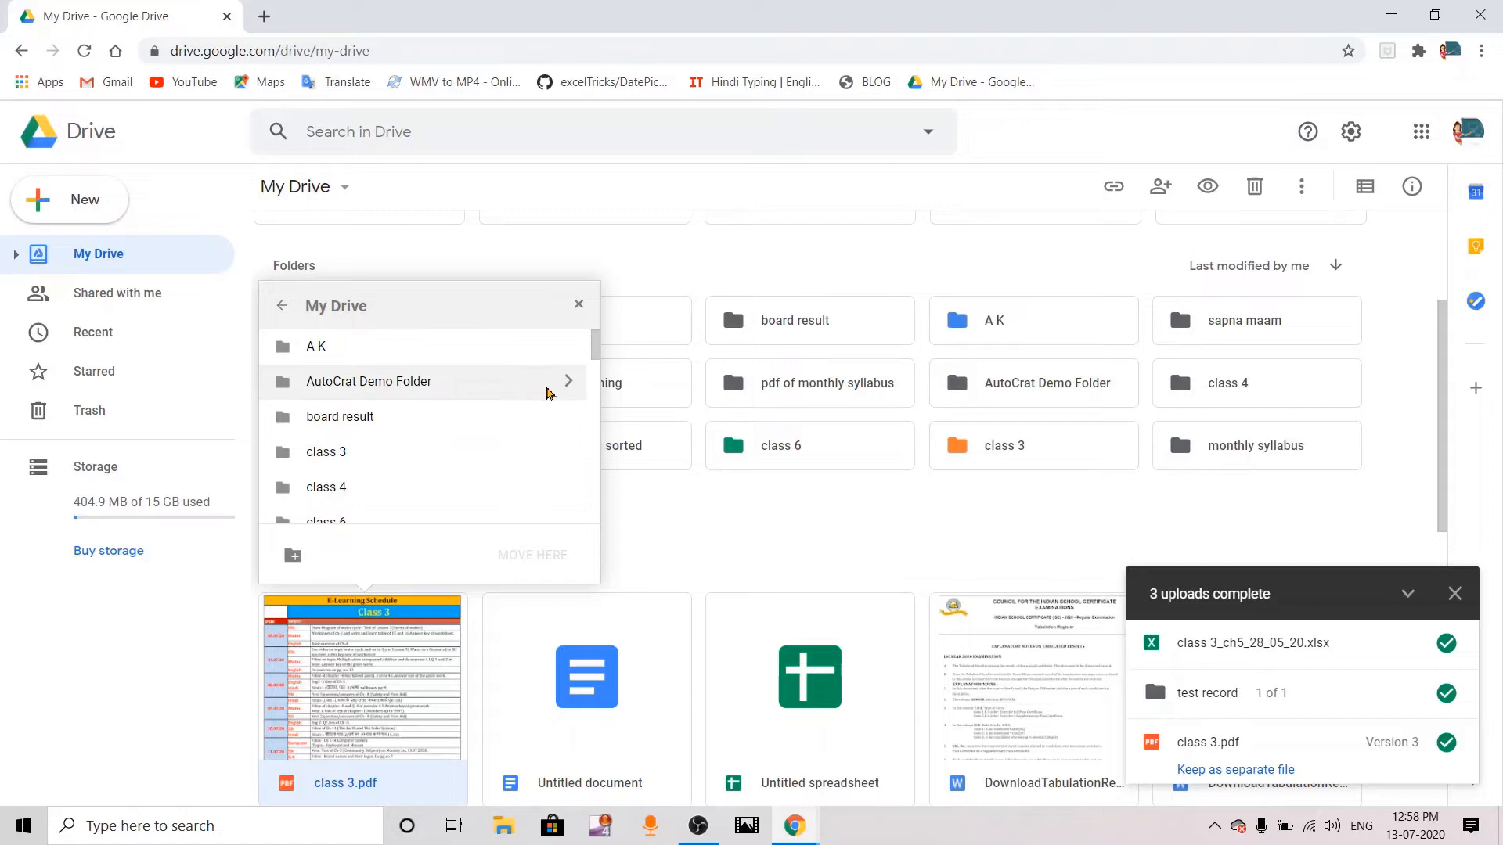
drag(594, 356, 596, 381)
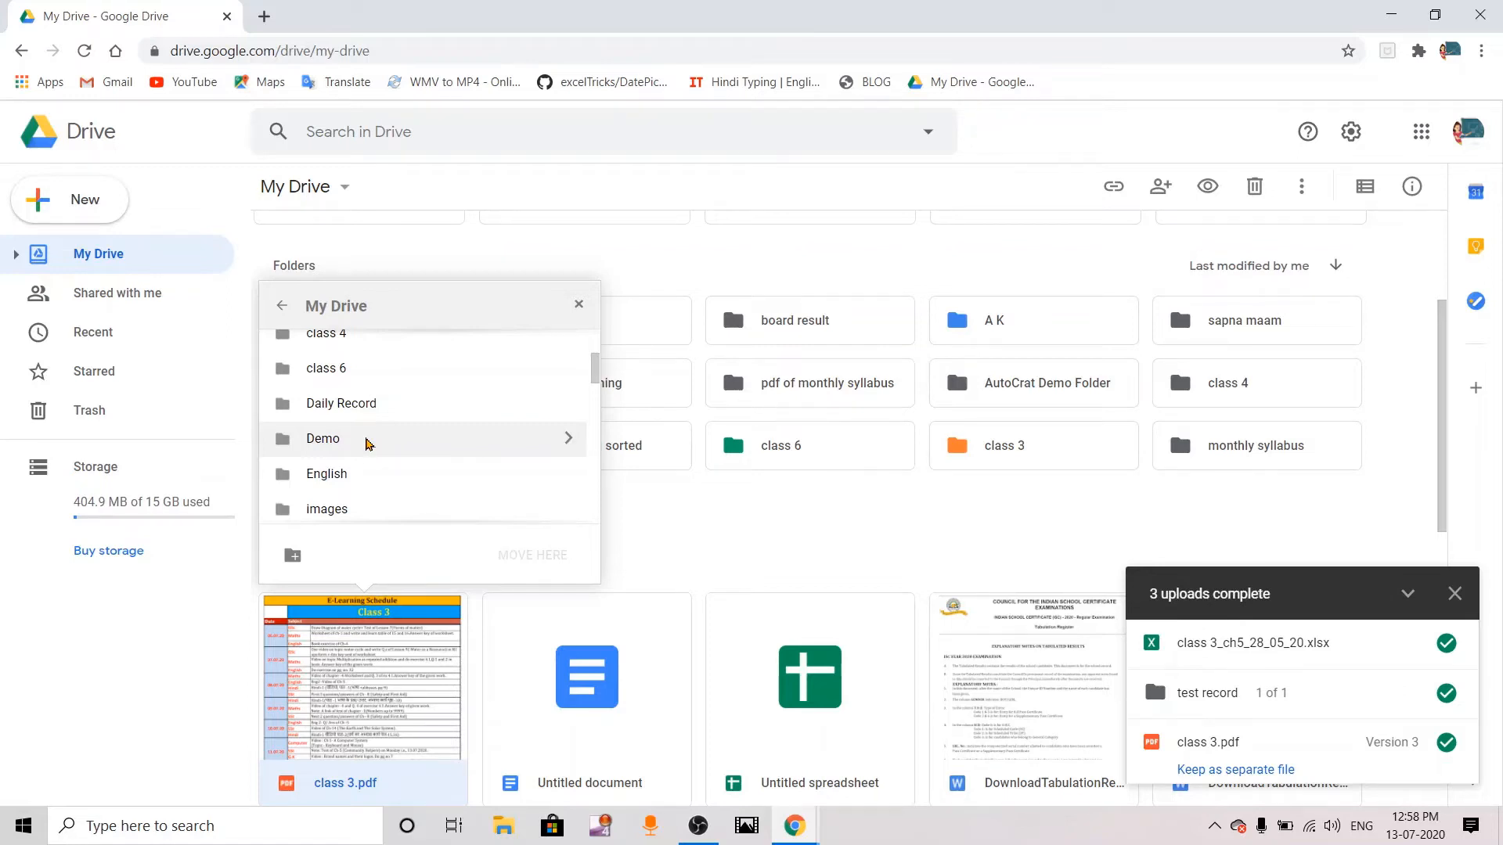
click(365, 444)
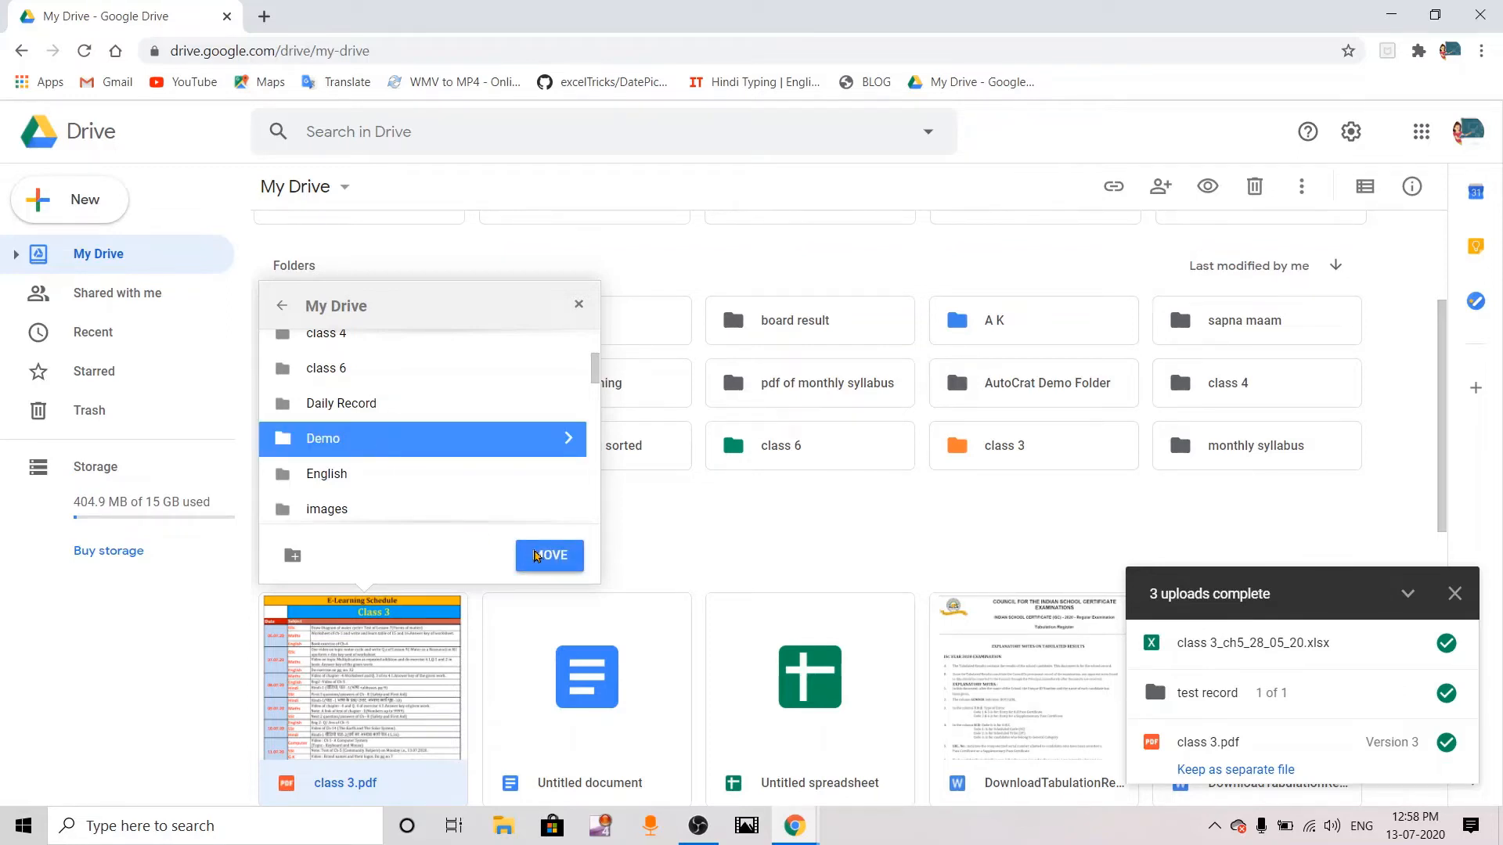
click(536, 556)
double_click(385, 330)
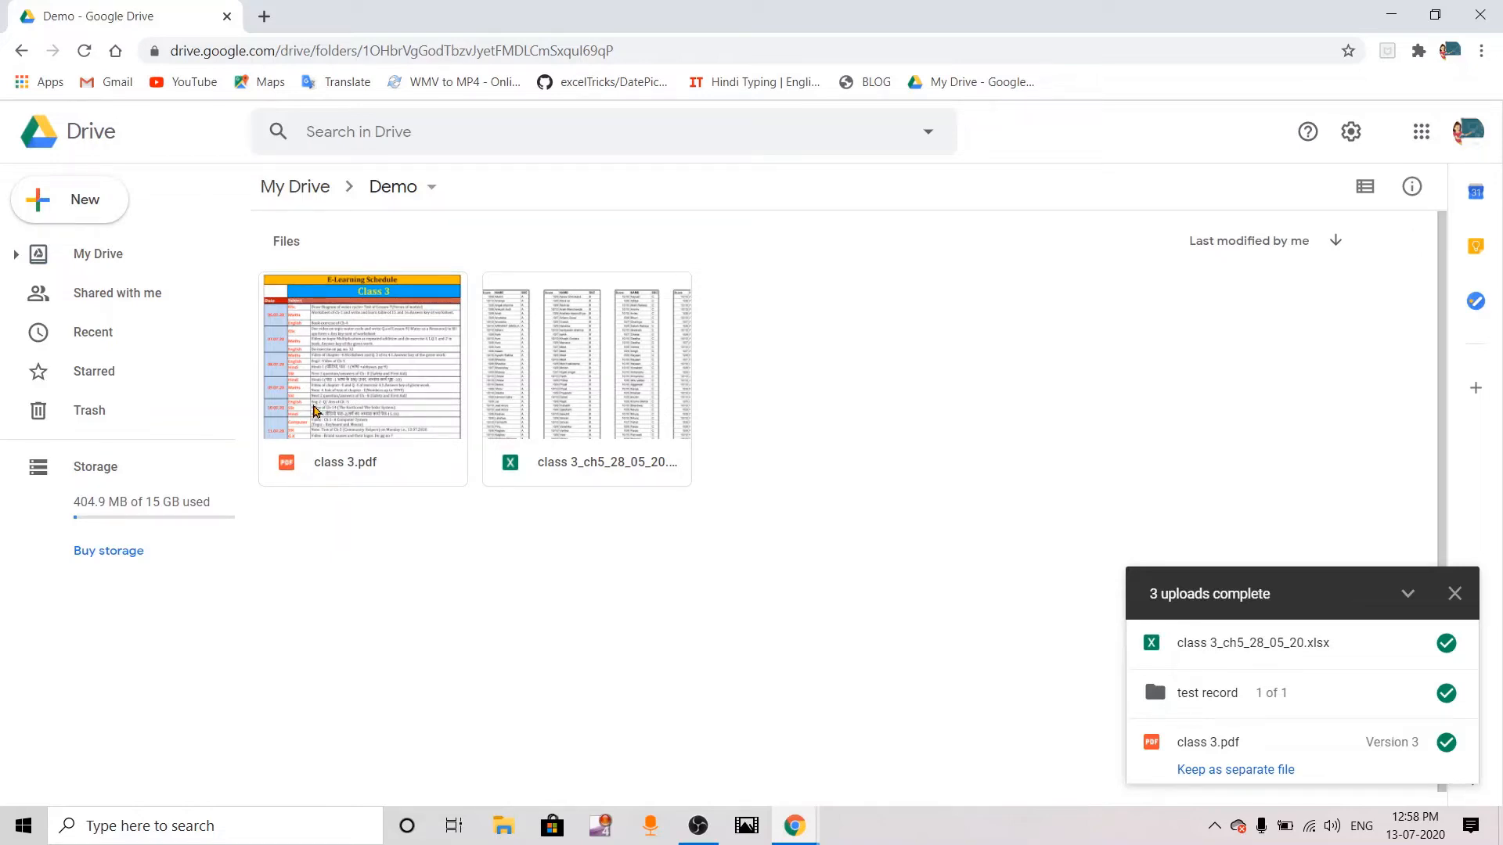
Return to My Drive and search Drive for "class3".
click(115, 264)
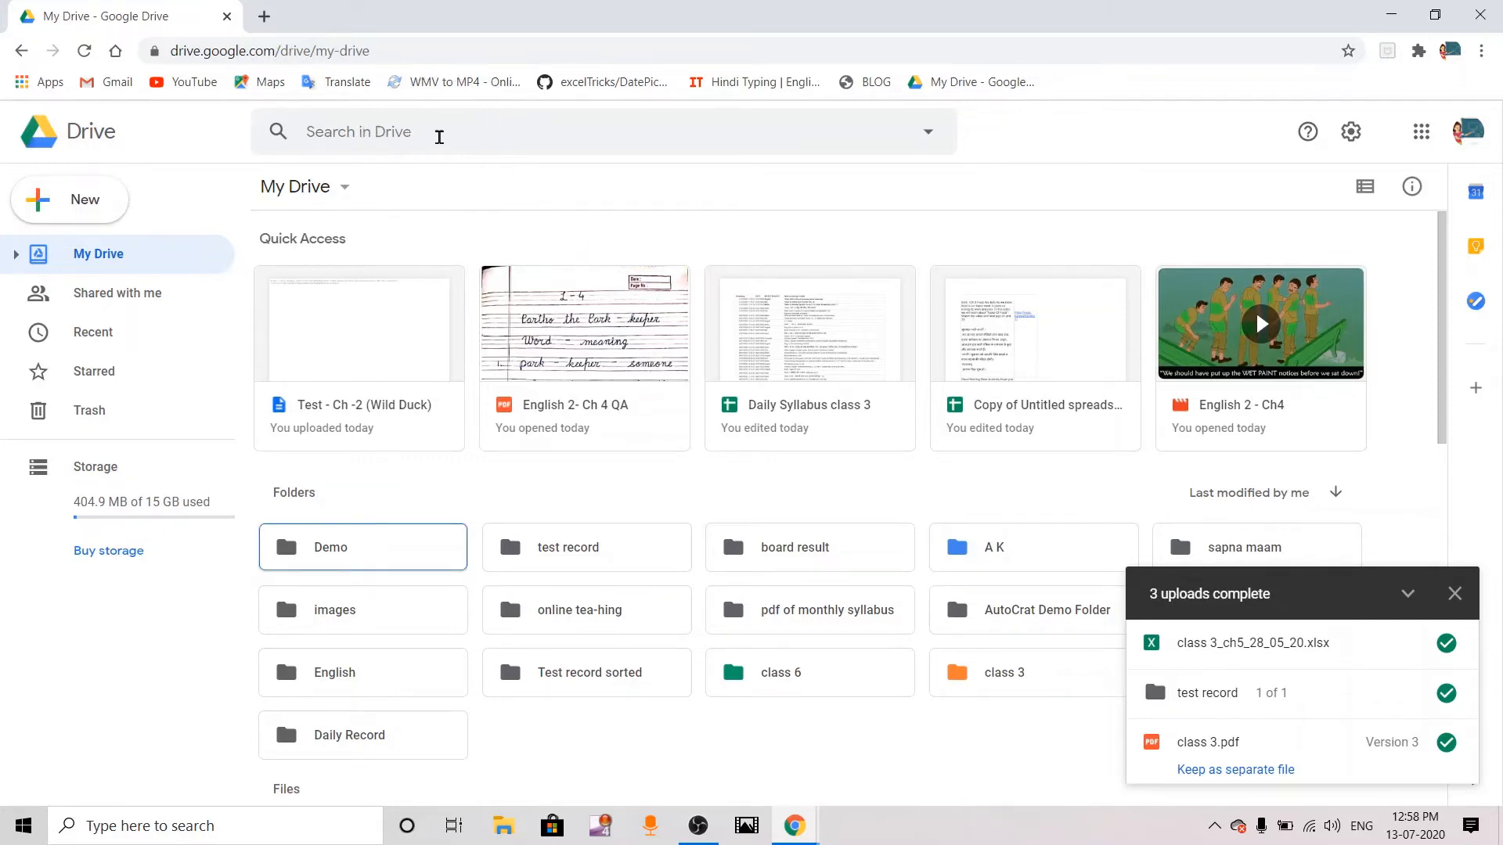
click(439, 137)
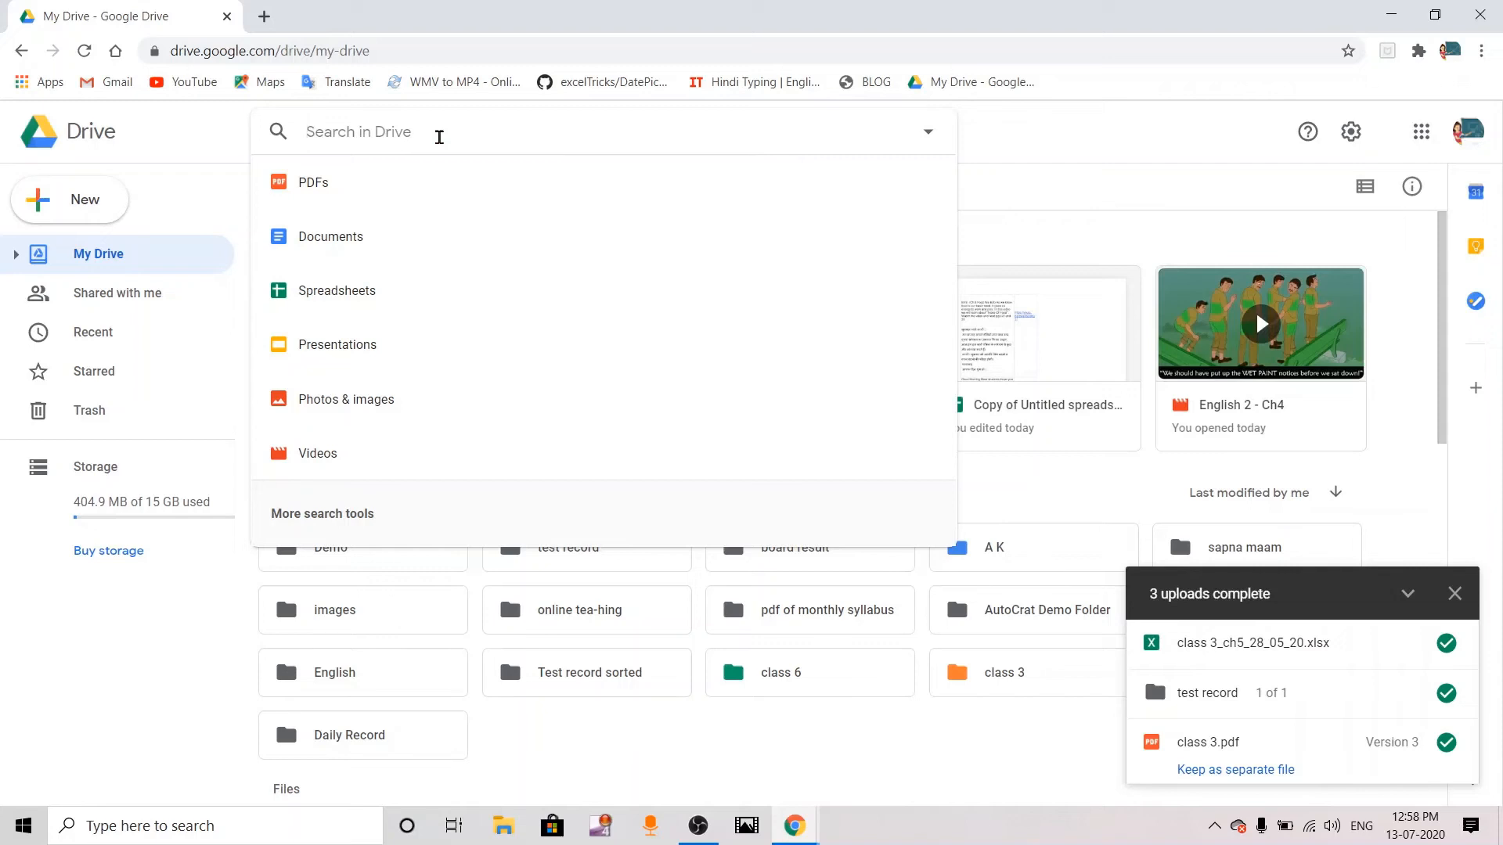
text(class)
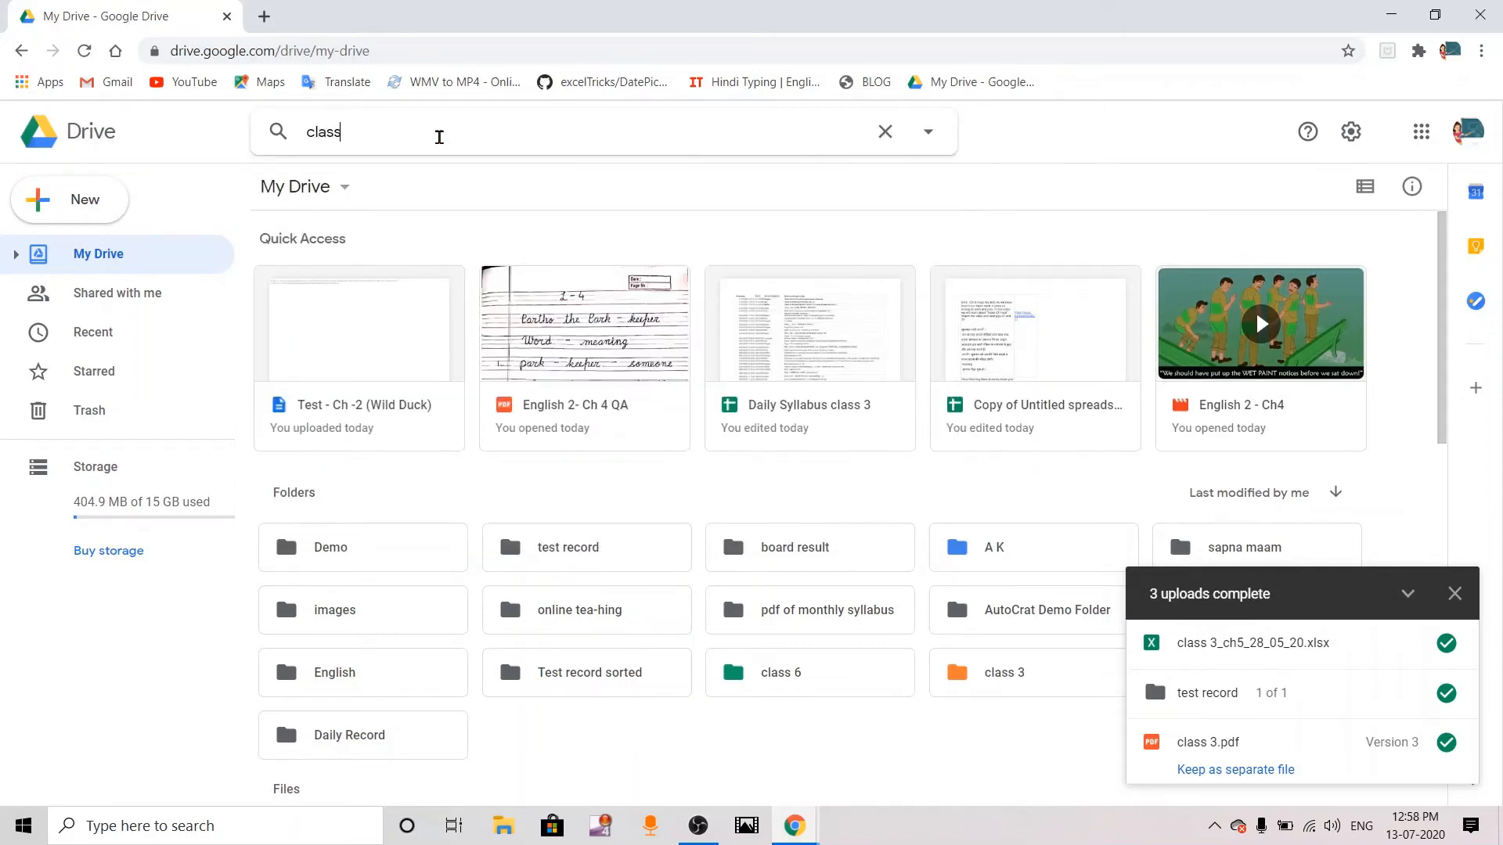
text(3)
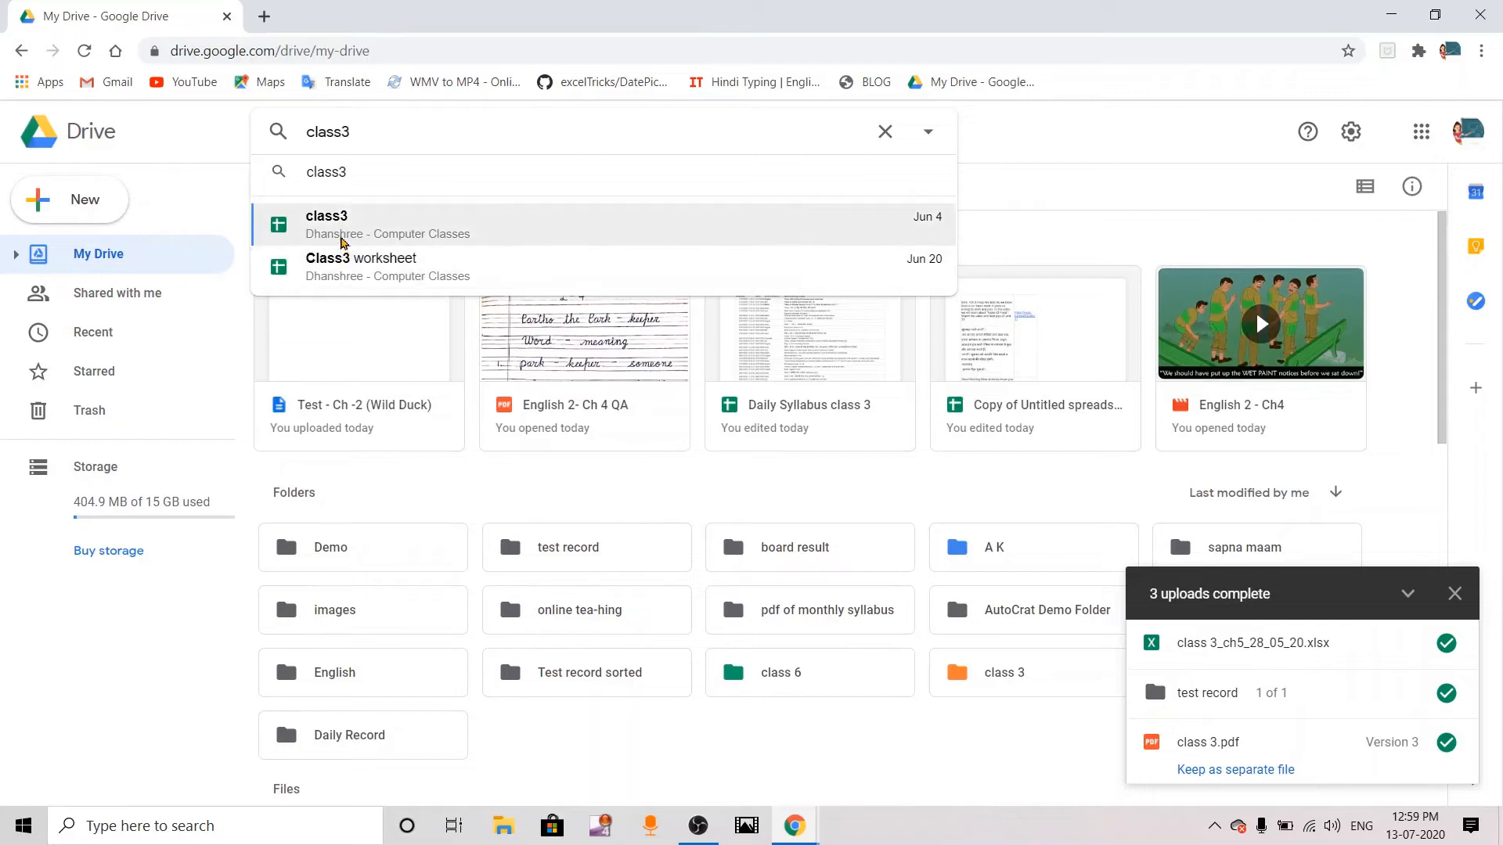
Replace the search term with the PDFs file type filter and view the advanced search options.
key(ctrl+a)
key(BackSpace)
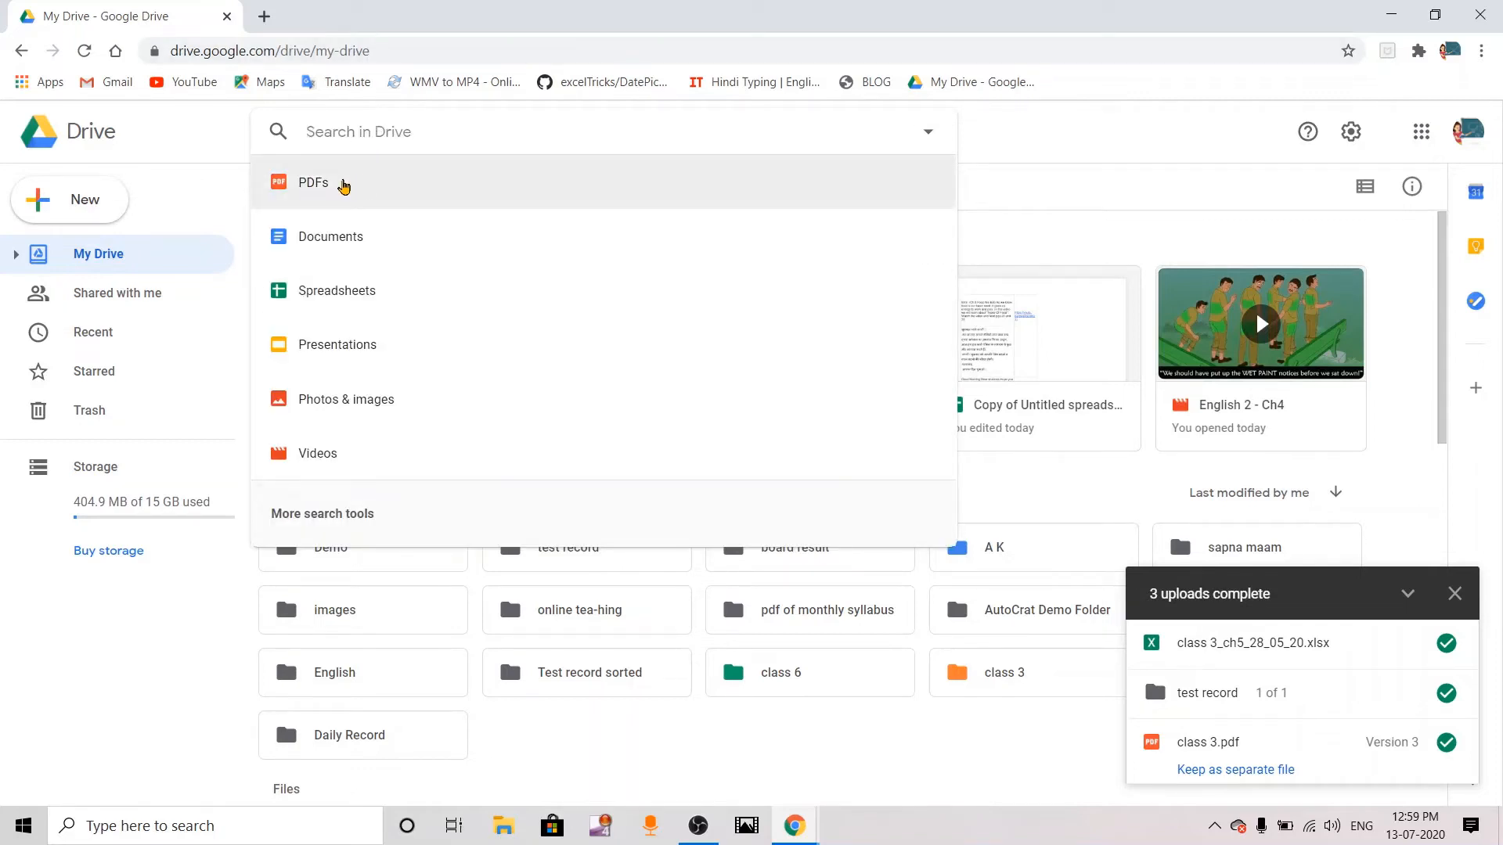
click(343, 186)
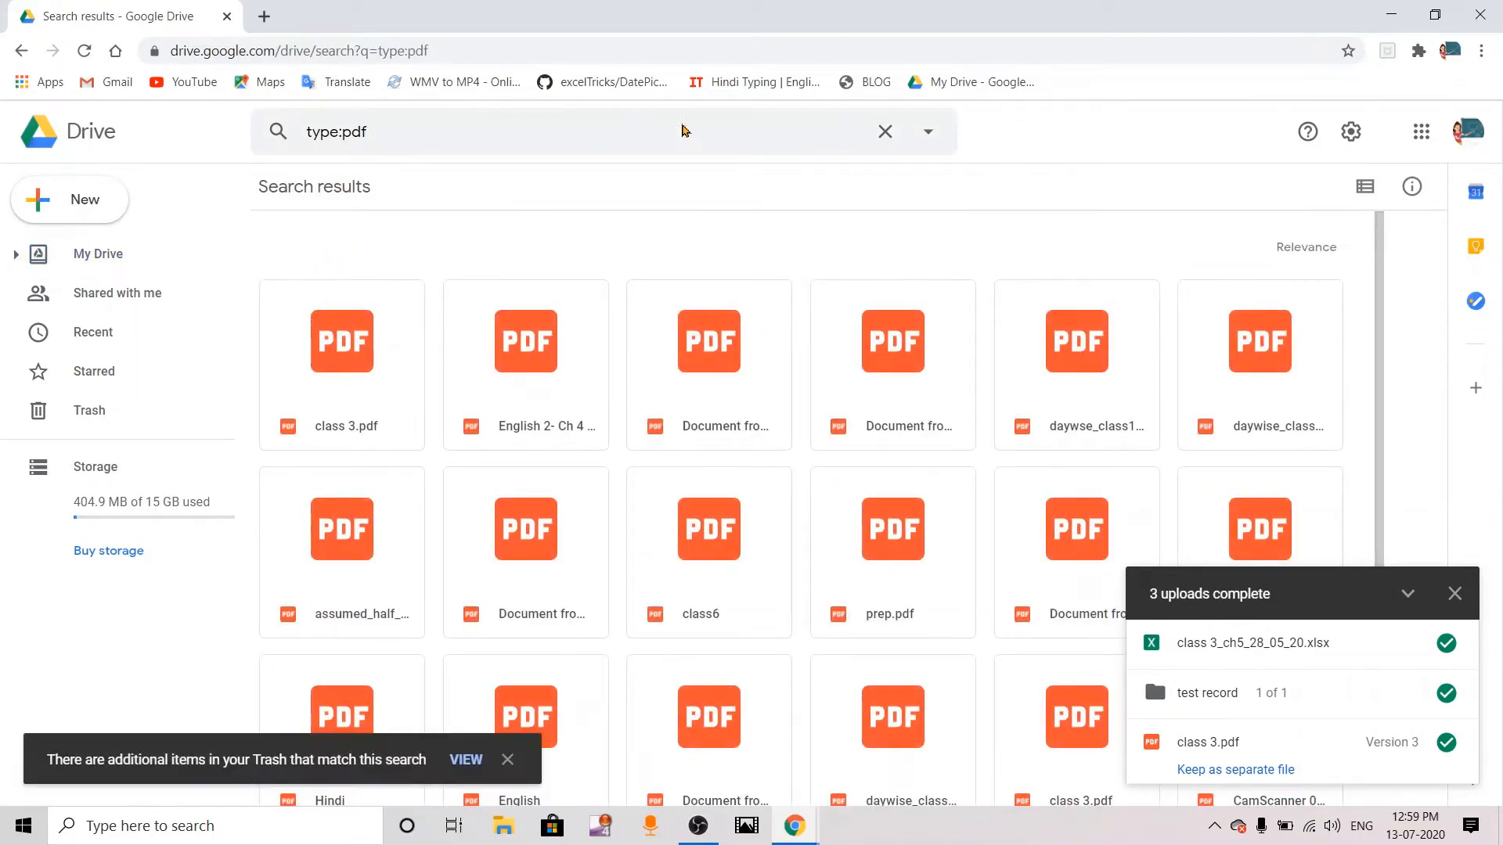
click(927, 135)
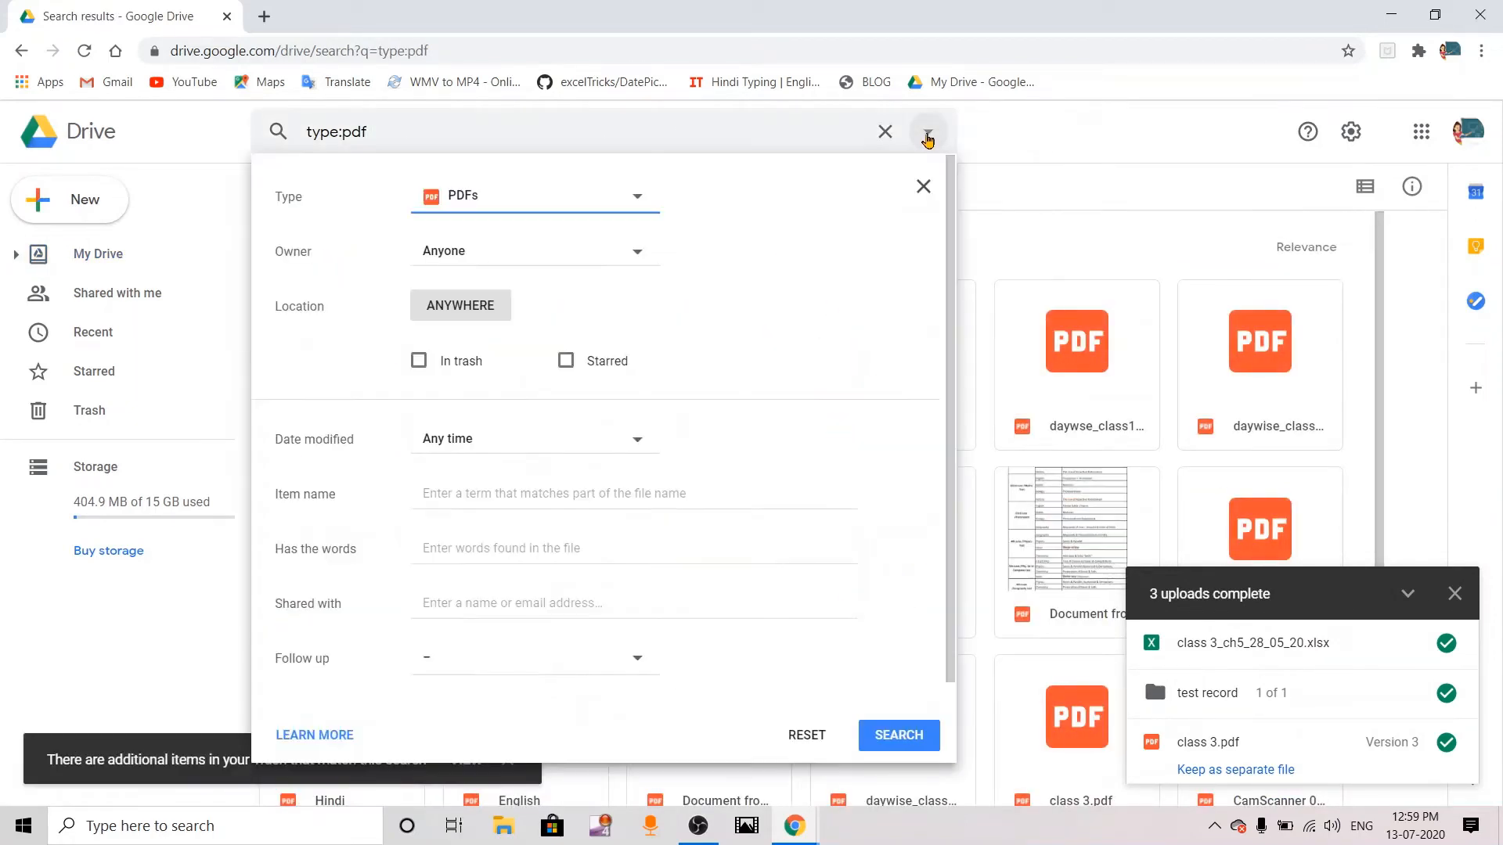
click(927, 139)
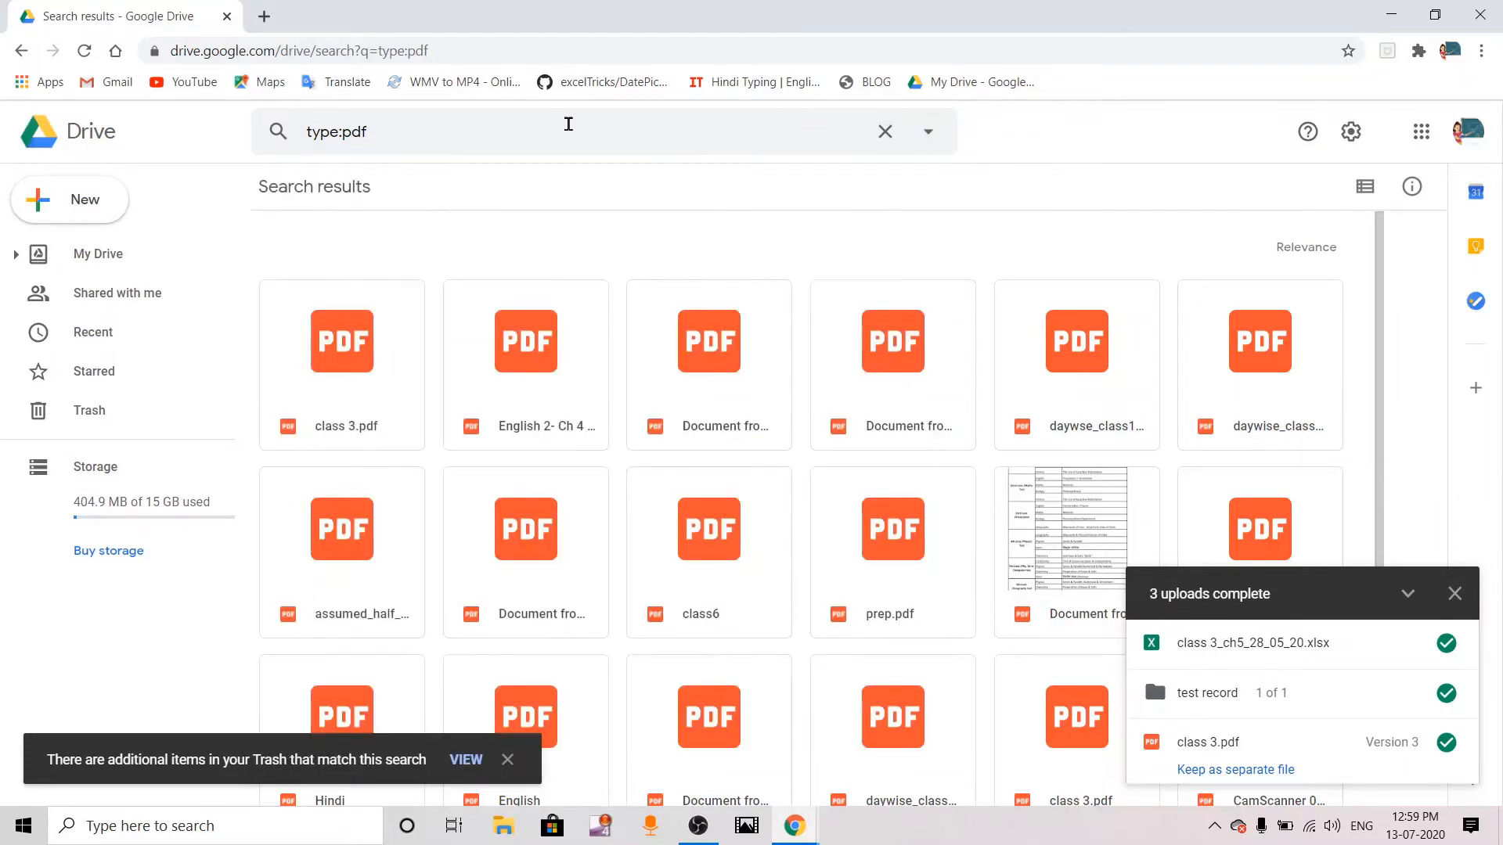
Replace the PDF search with the Documents file type filter.
click(555, 127)
key(BackSpace)
key(BackSpace)
key(BackSpace)
key(BackSpace)
key(BackSpace)
key(BackSpace)
key(BackSpace)
key(BackSpace)
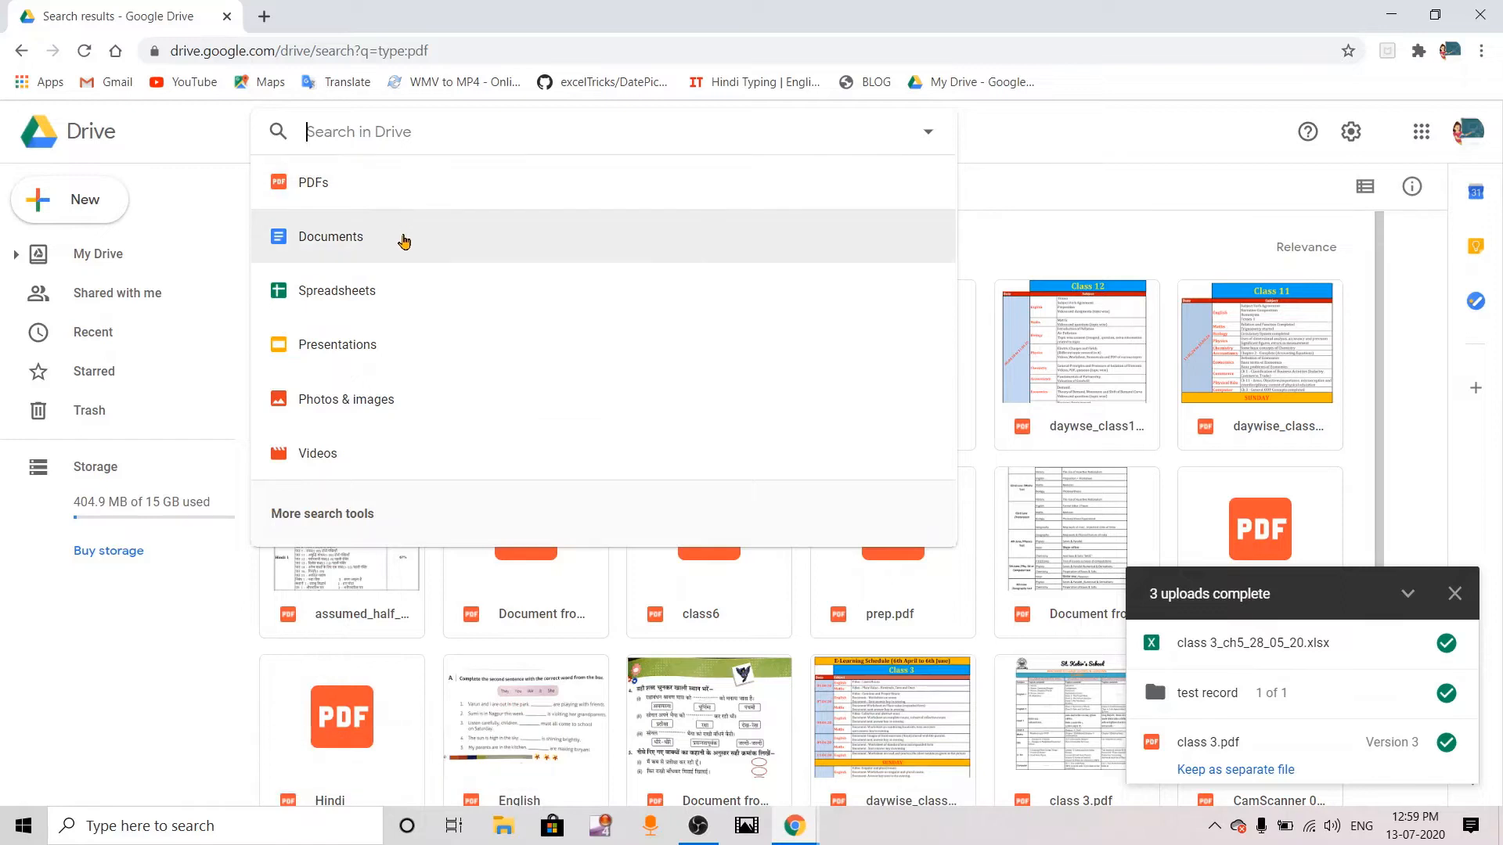
click(403, 237)
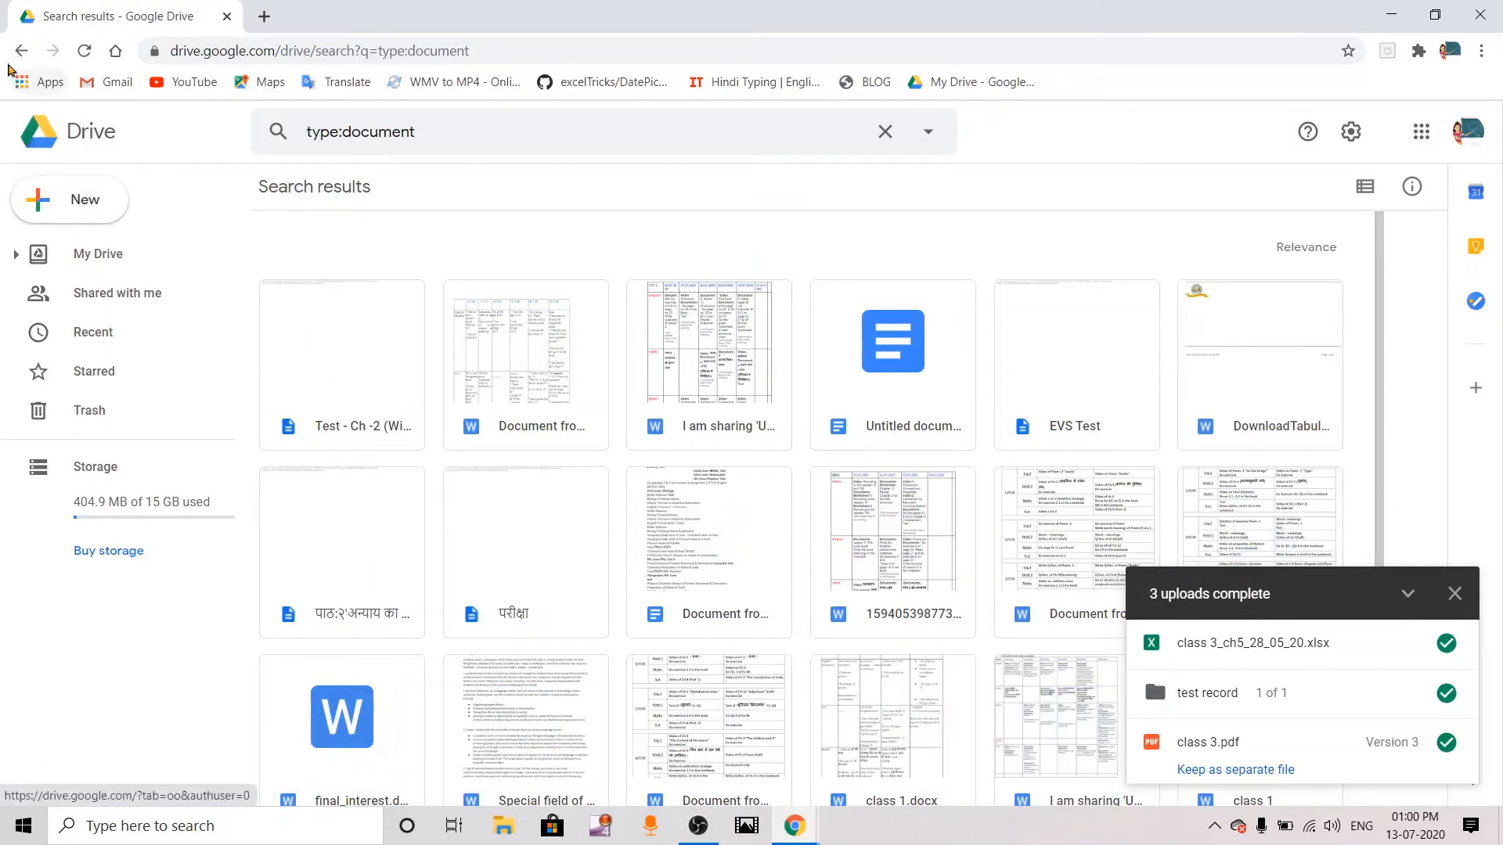
Clear the document search and return to My Drive.
click(611, 126)
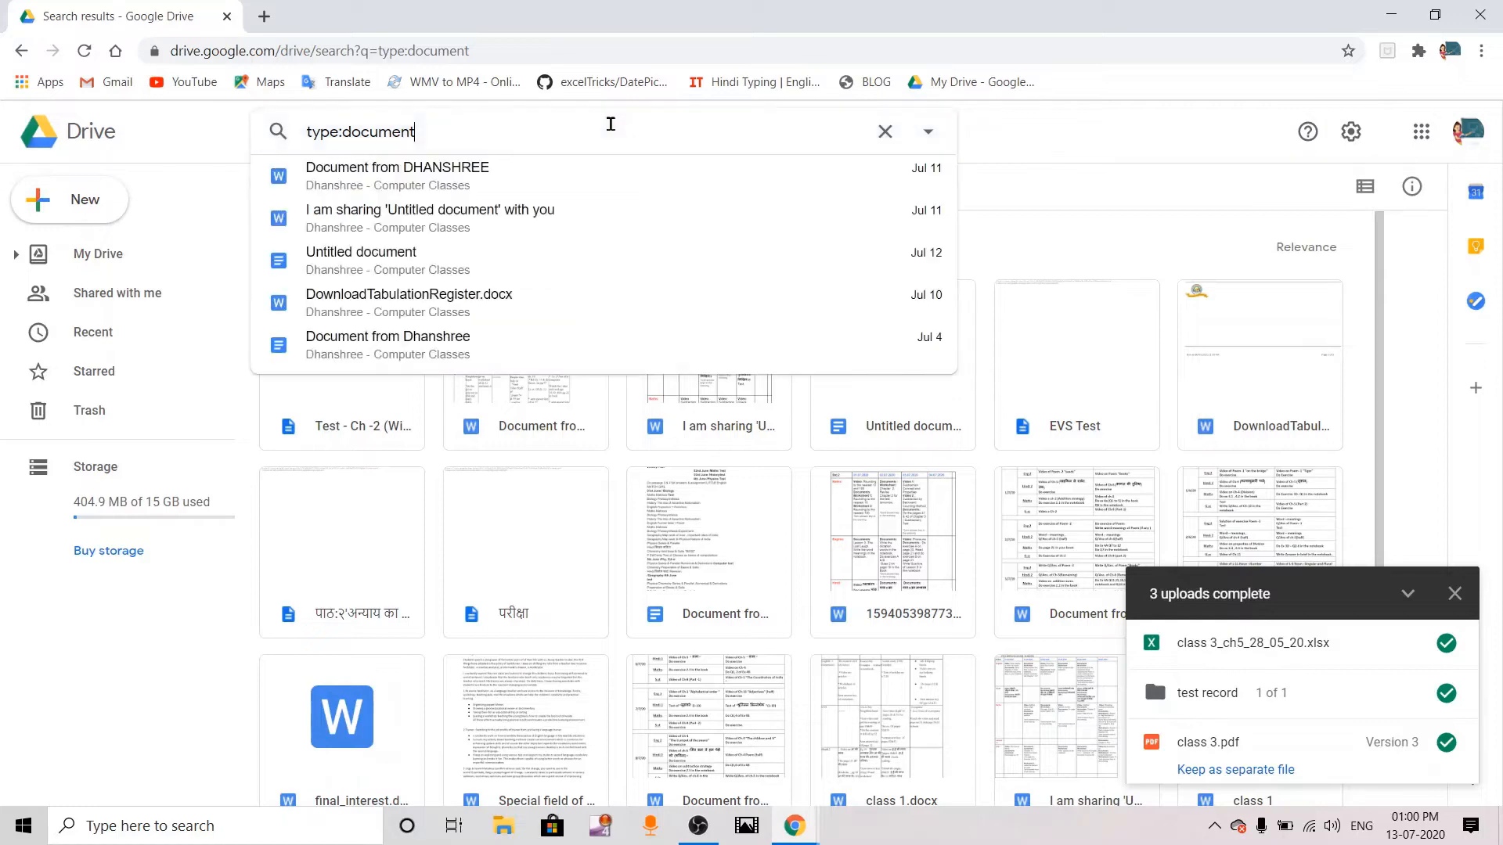
key(BackSpace)
key(BackSpace)
key(BackSpace)
key(BackSpace)
key(BackSpace)
key(BackSpace)
key(BackSpace)
key(BackSpace)
key(BackSpace)
key(BackSpace)
key(BackSpace)
key(BackSpace)
key(BackSpace)
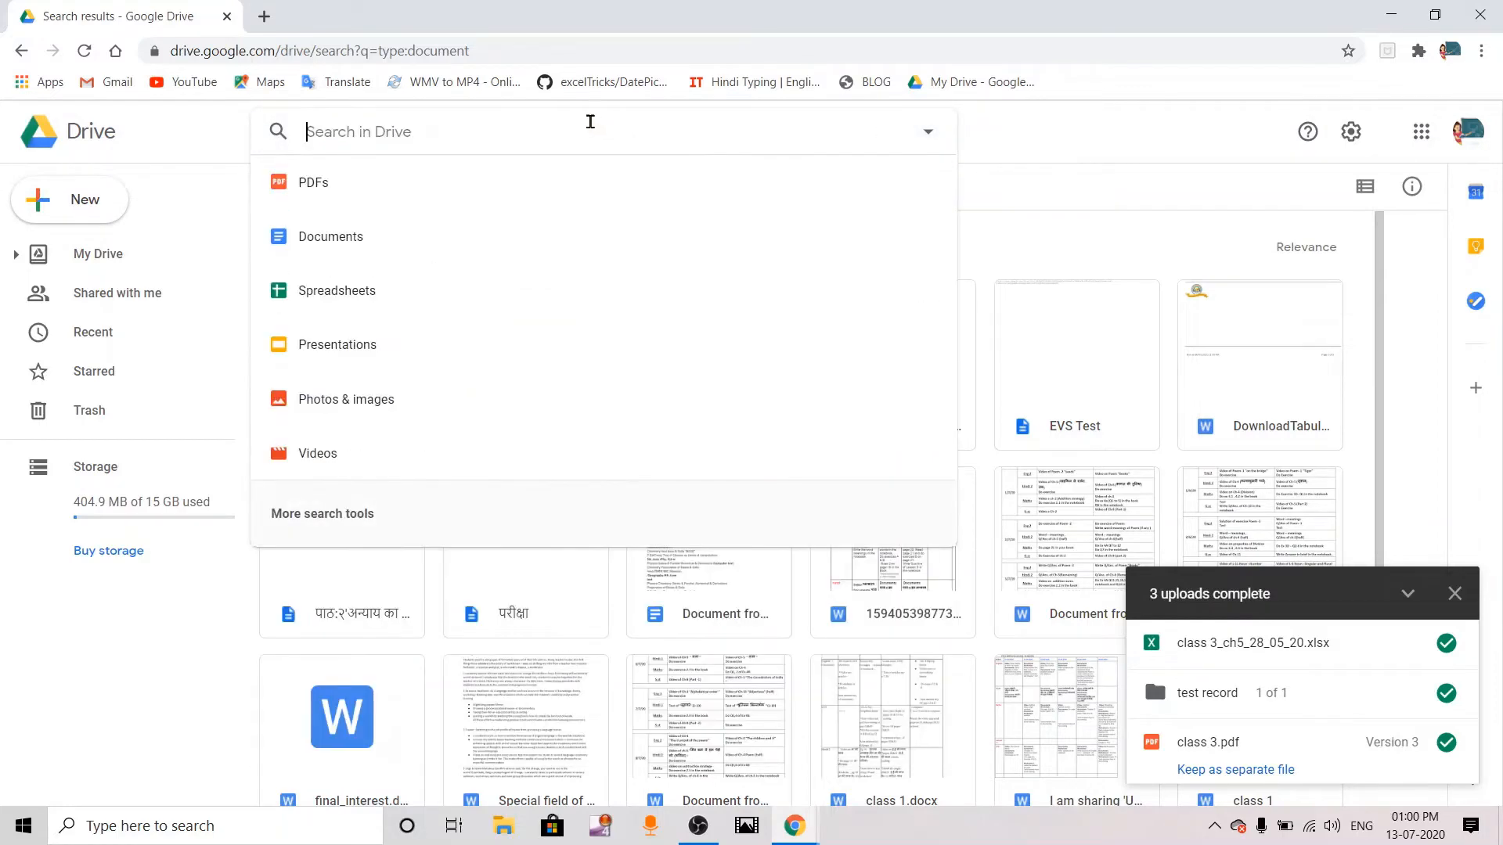
click(98, 255)
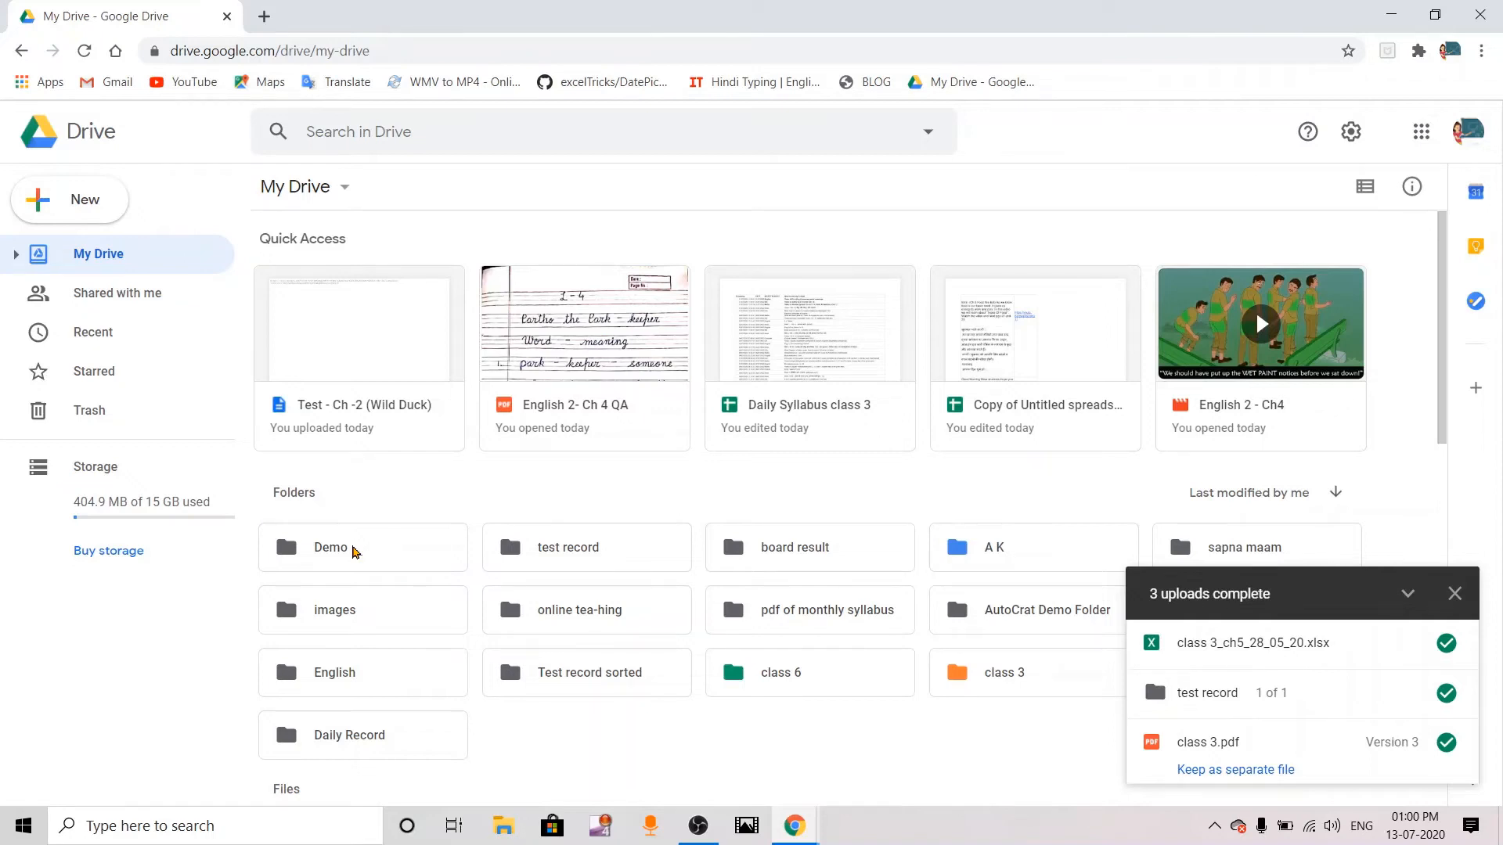
Remove the Demo folder from My Drive and open the Trash.
right_click(354, 552)
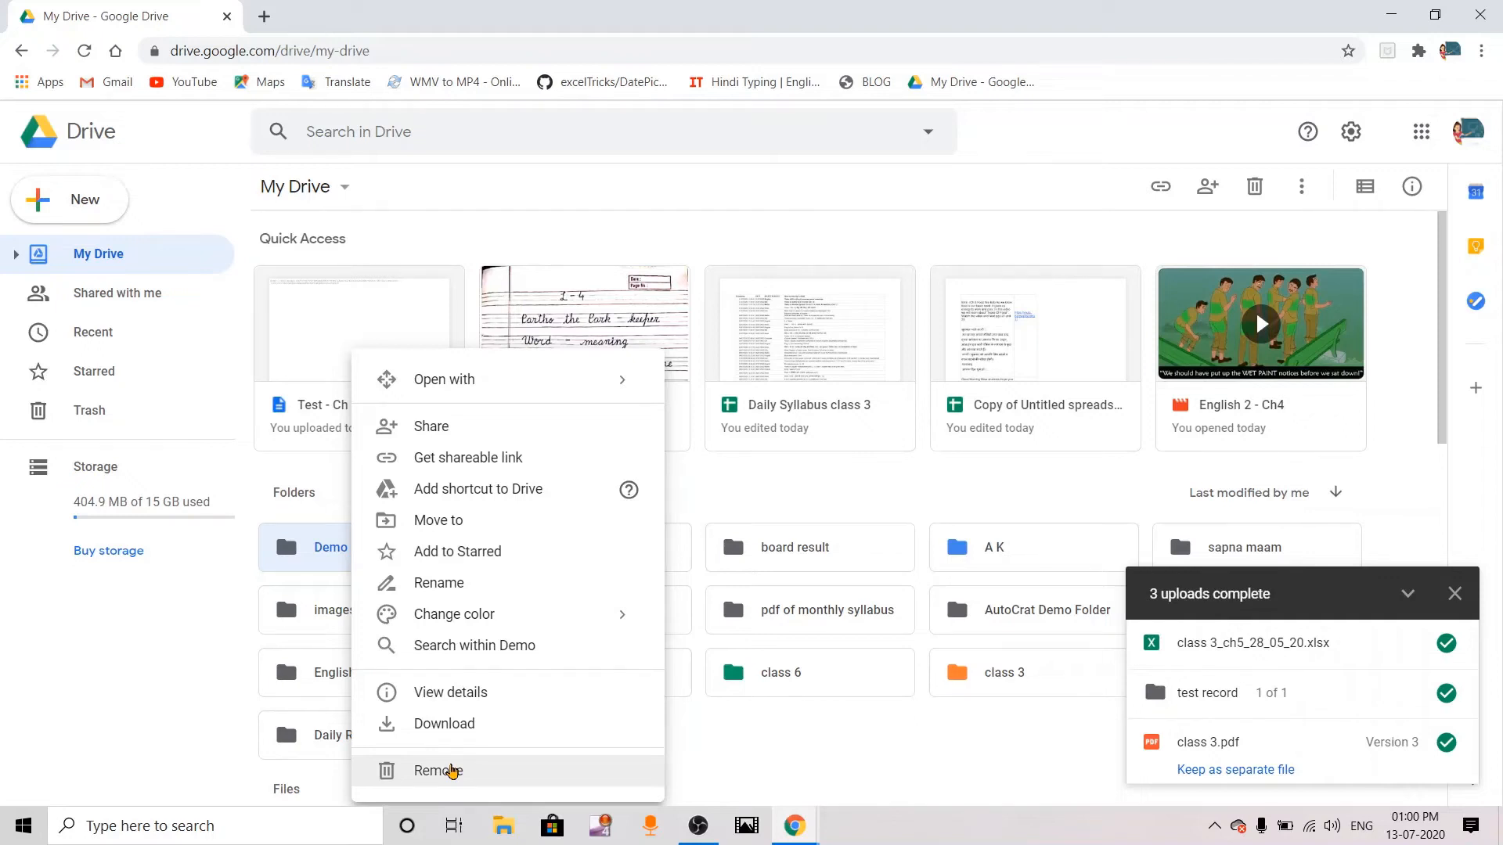
click(451, 770)
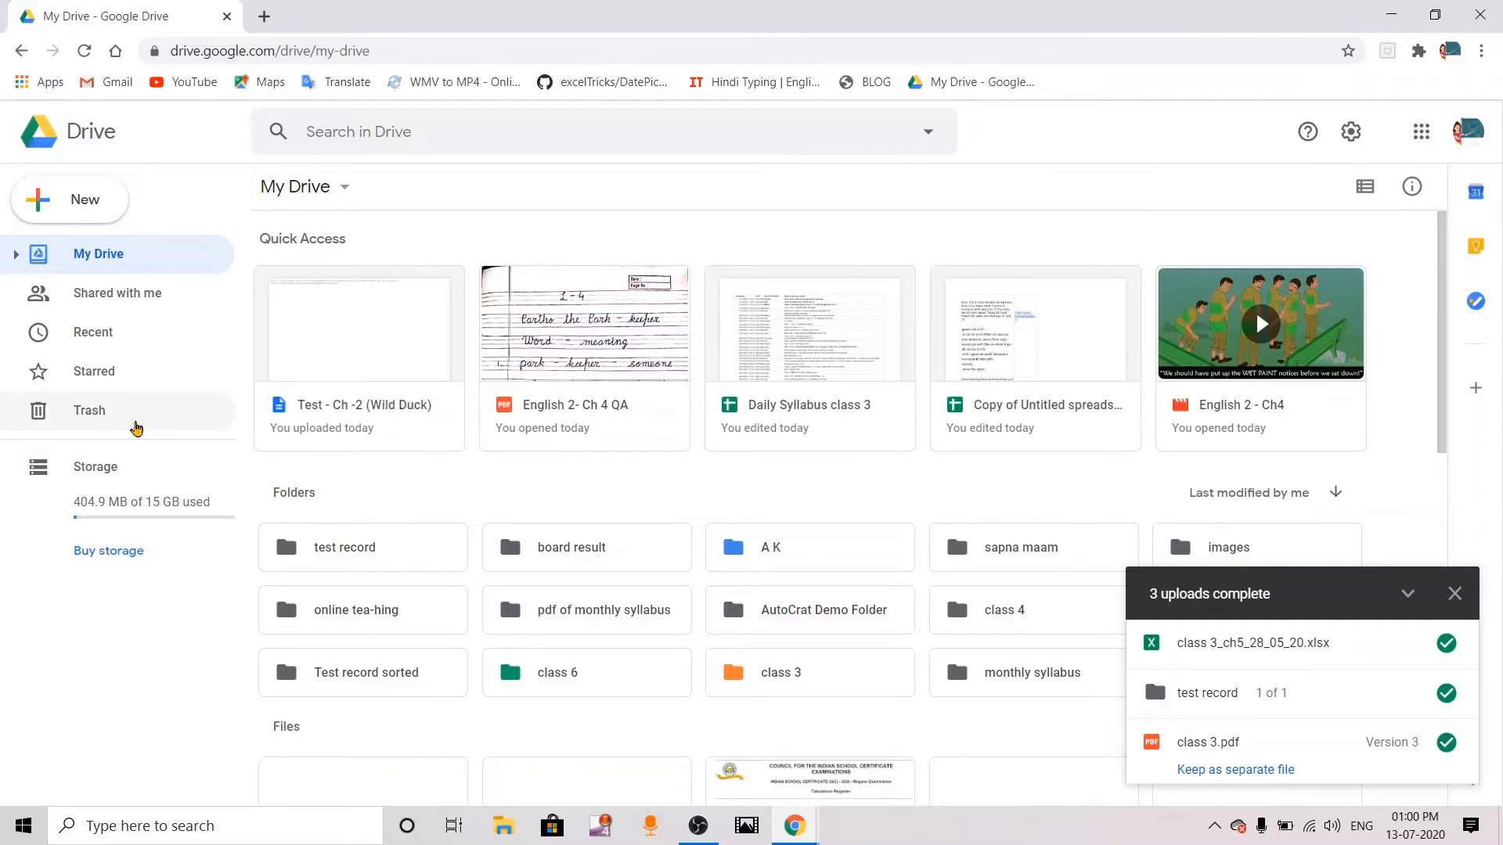
click(120, 423)
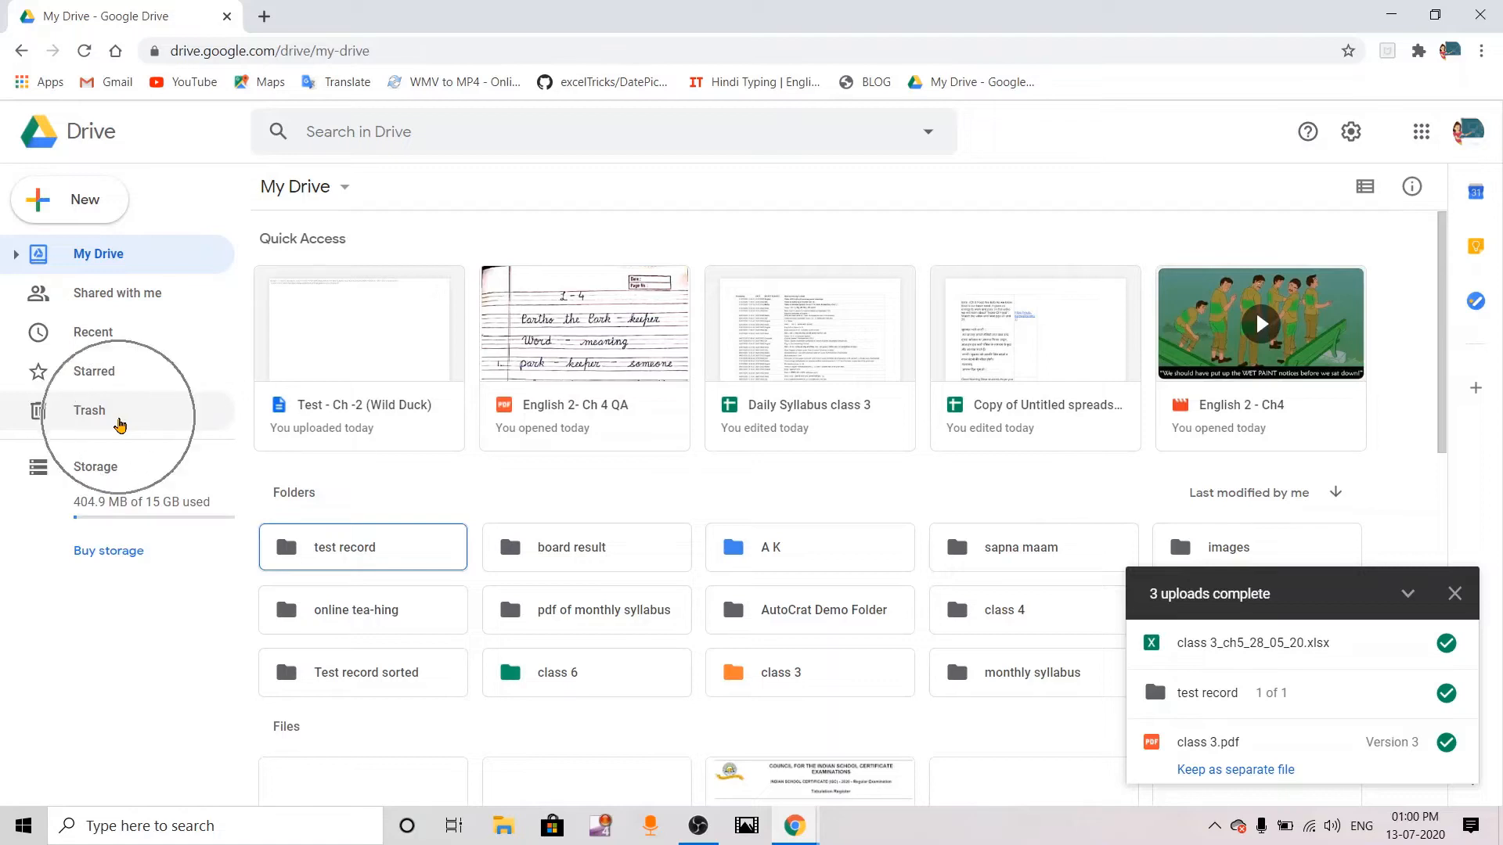
click(119, 424)
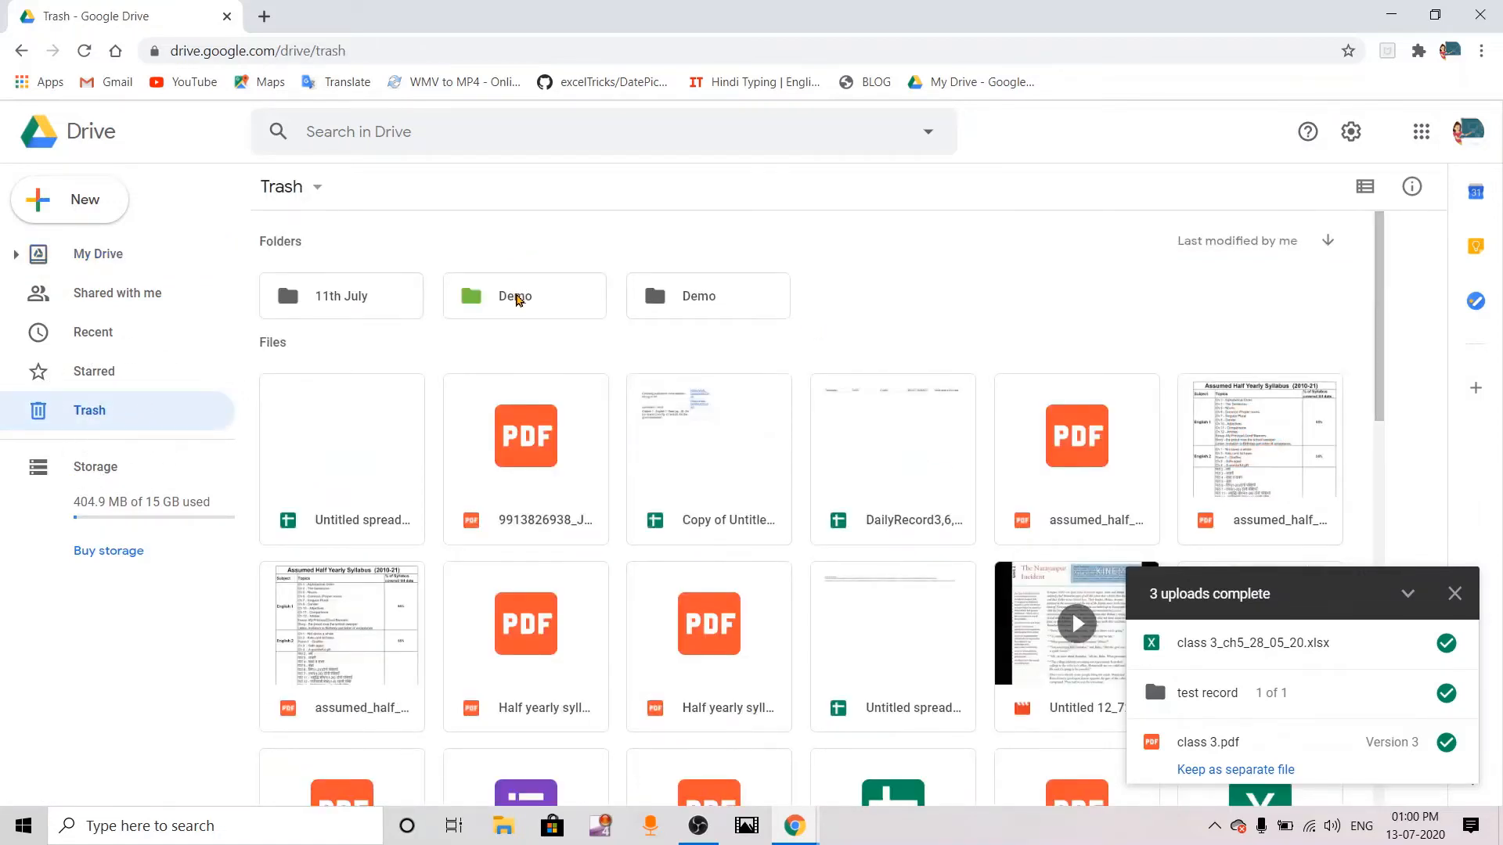
Restore the grey Demo folder from the Trash and return to My Drive to check for it.
click(736, 303)
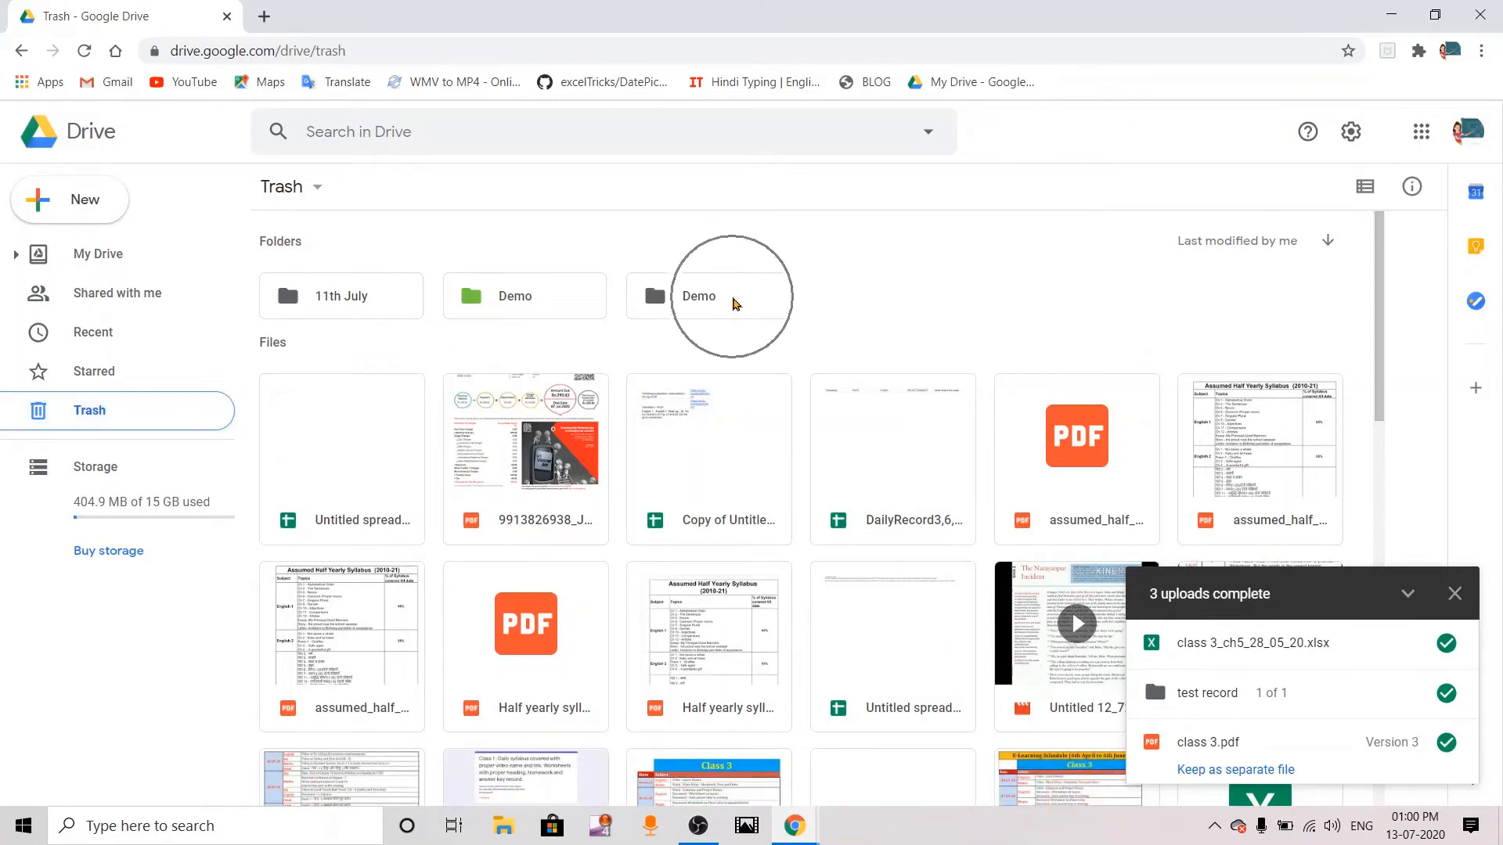
click(736, 304)
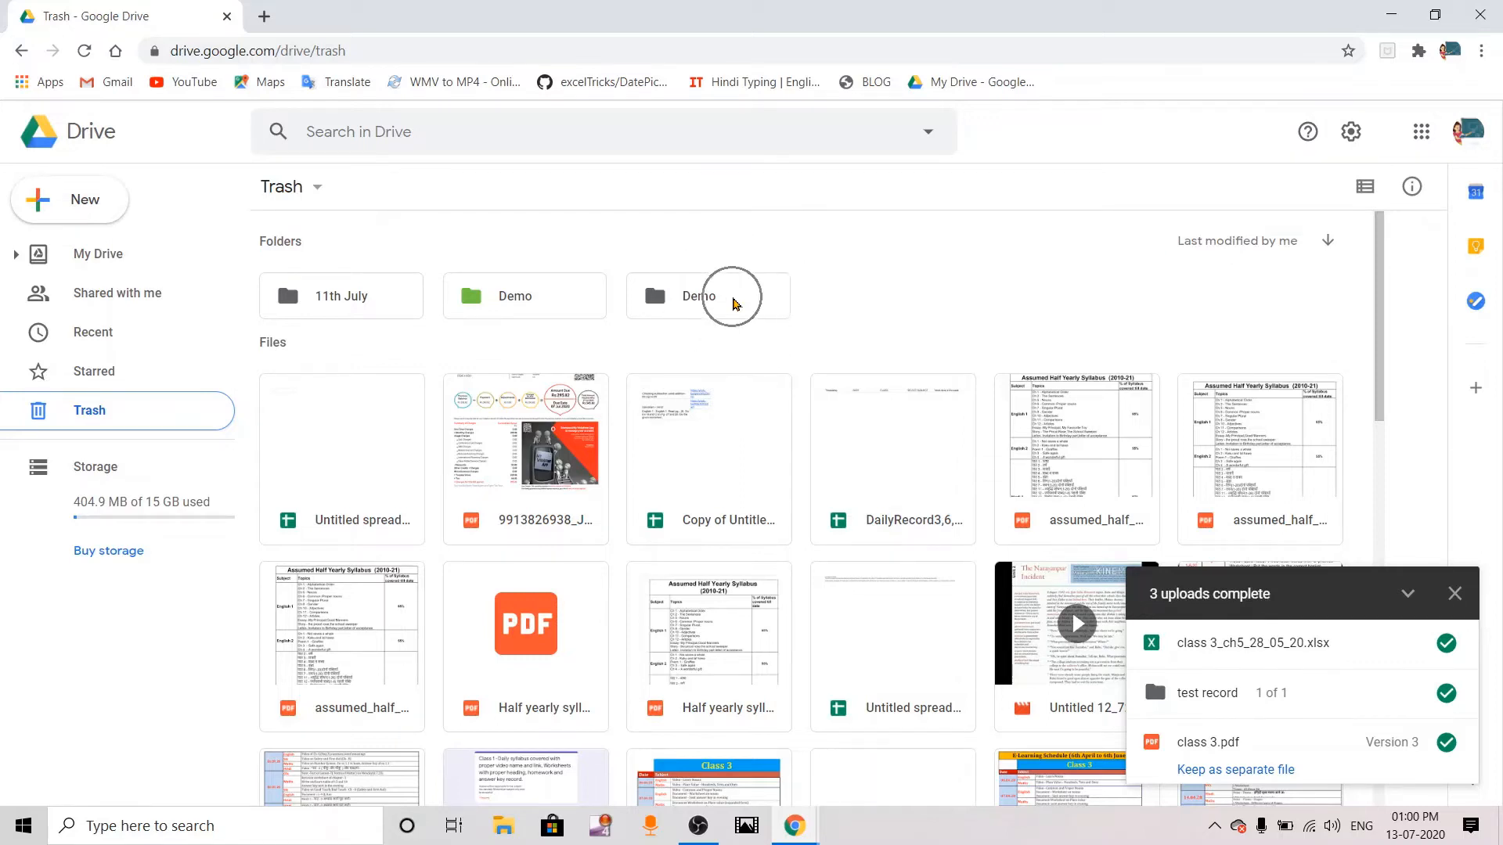
right_click(734, 302)
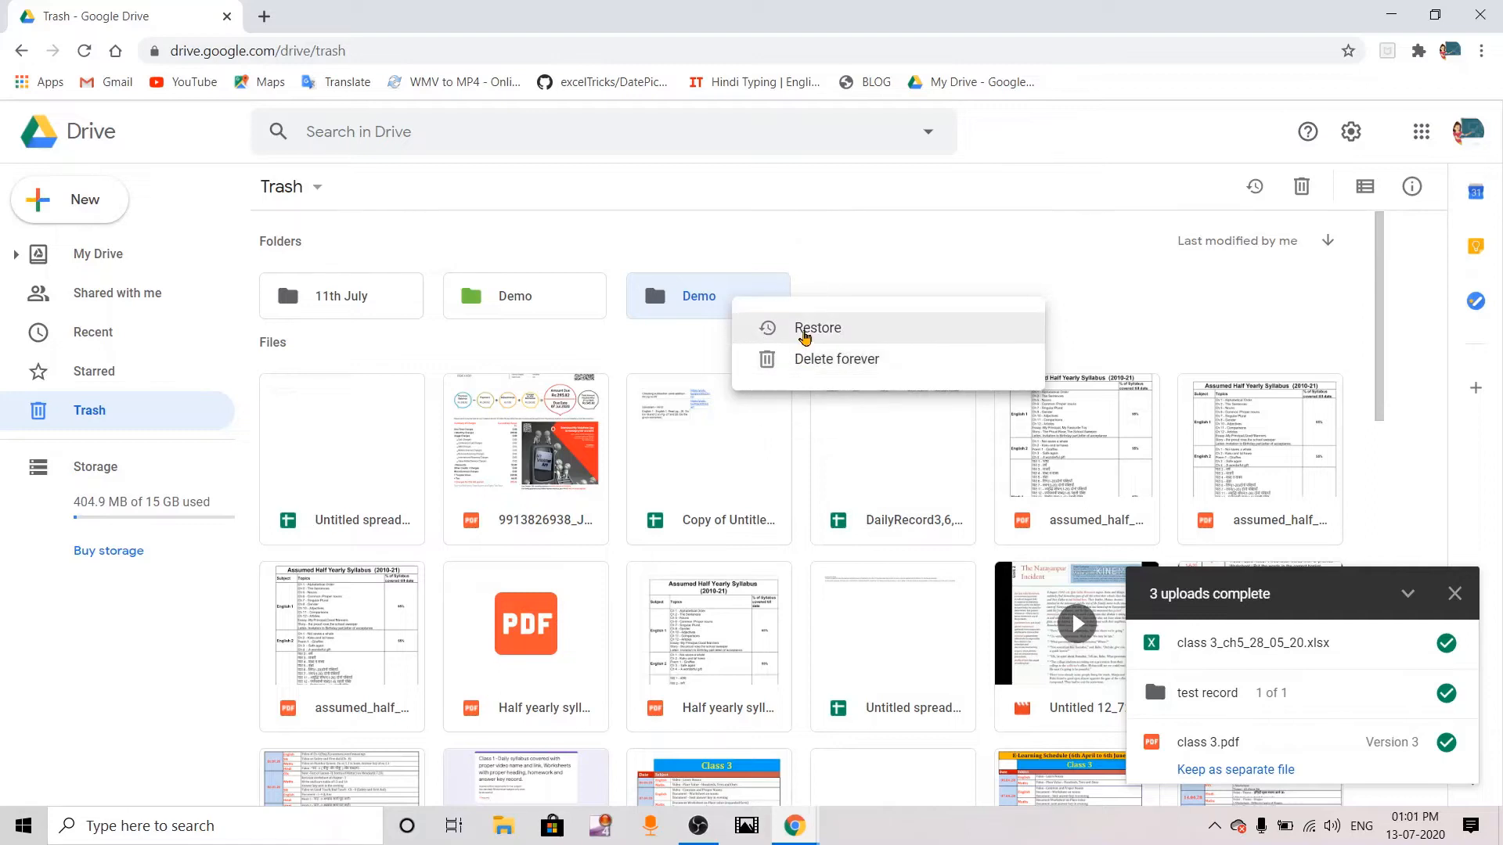
click(807, 330)
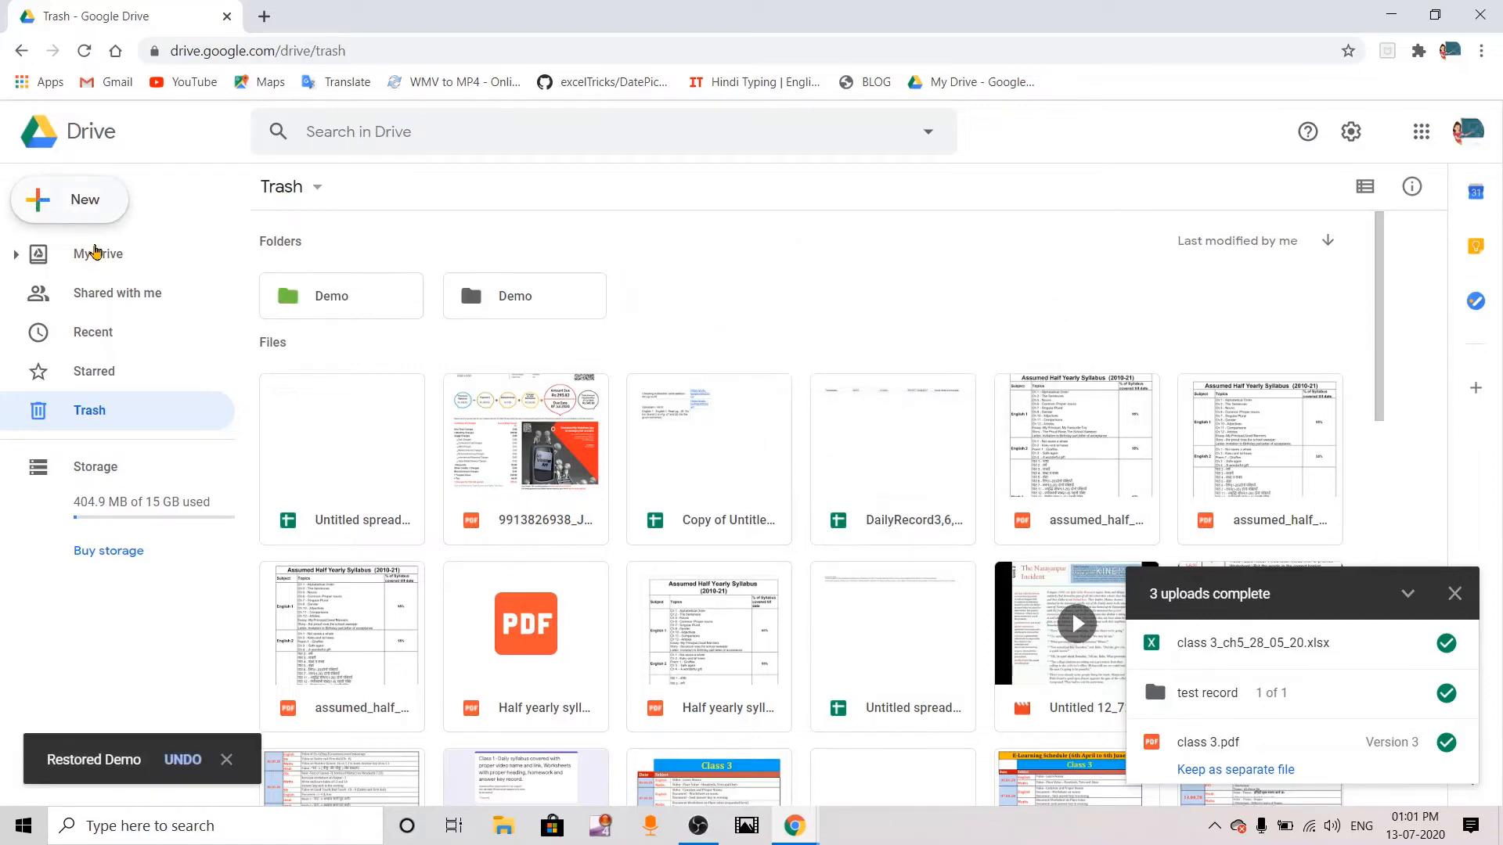
click(98, 258)
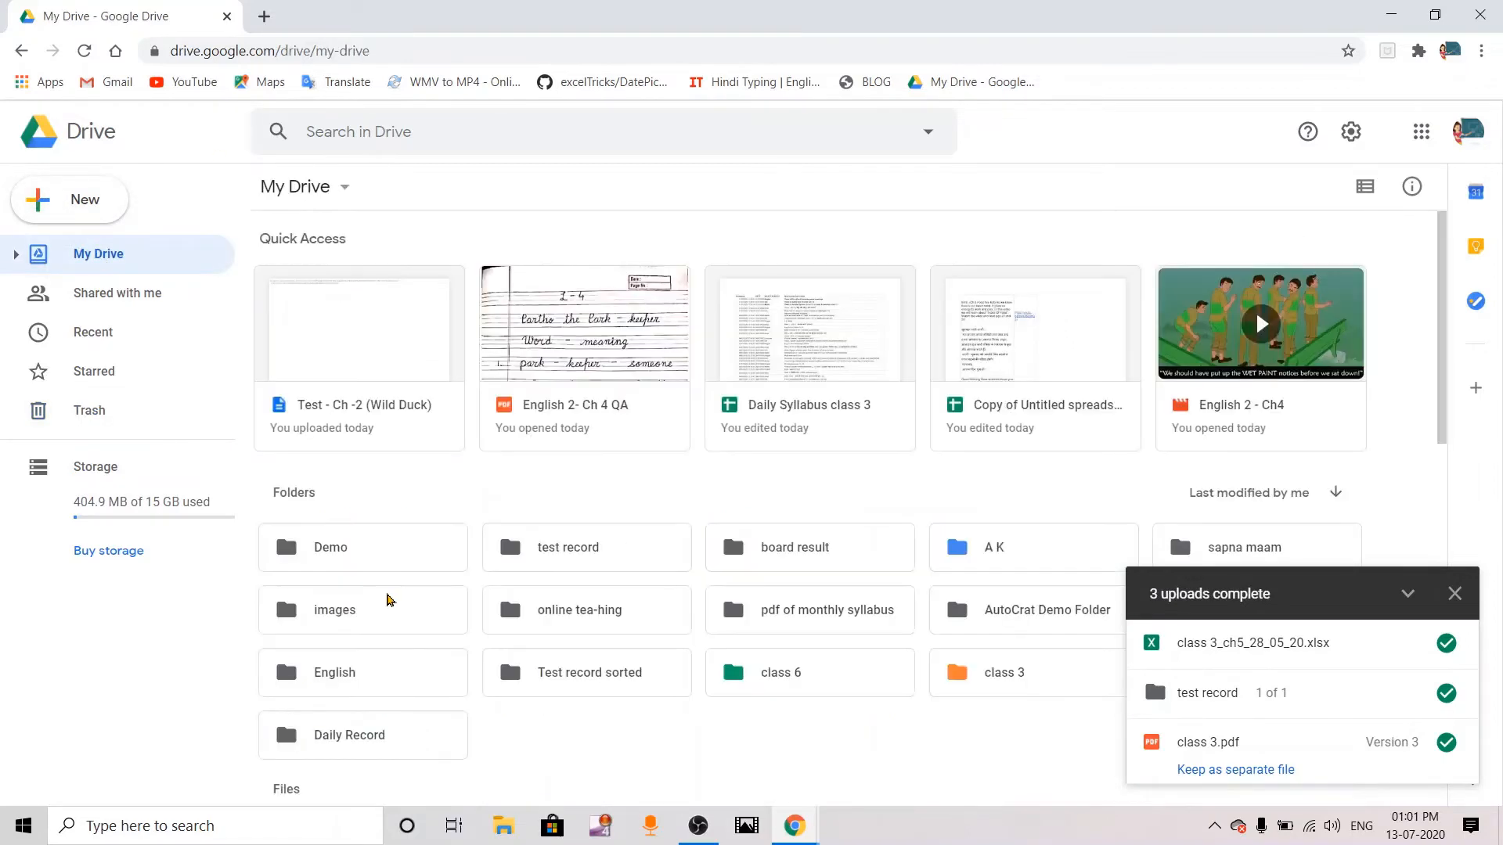
click(384, 558)
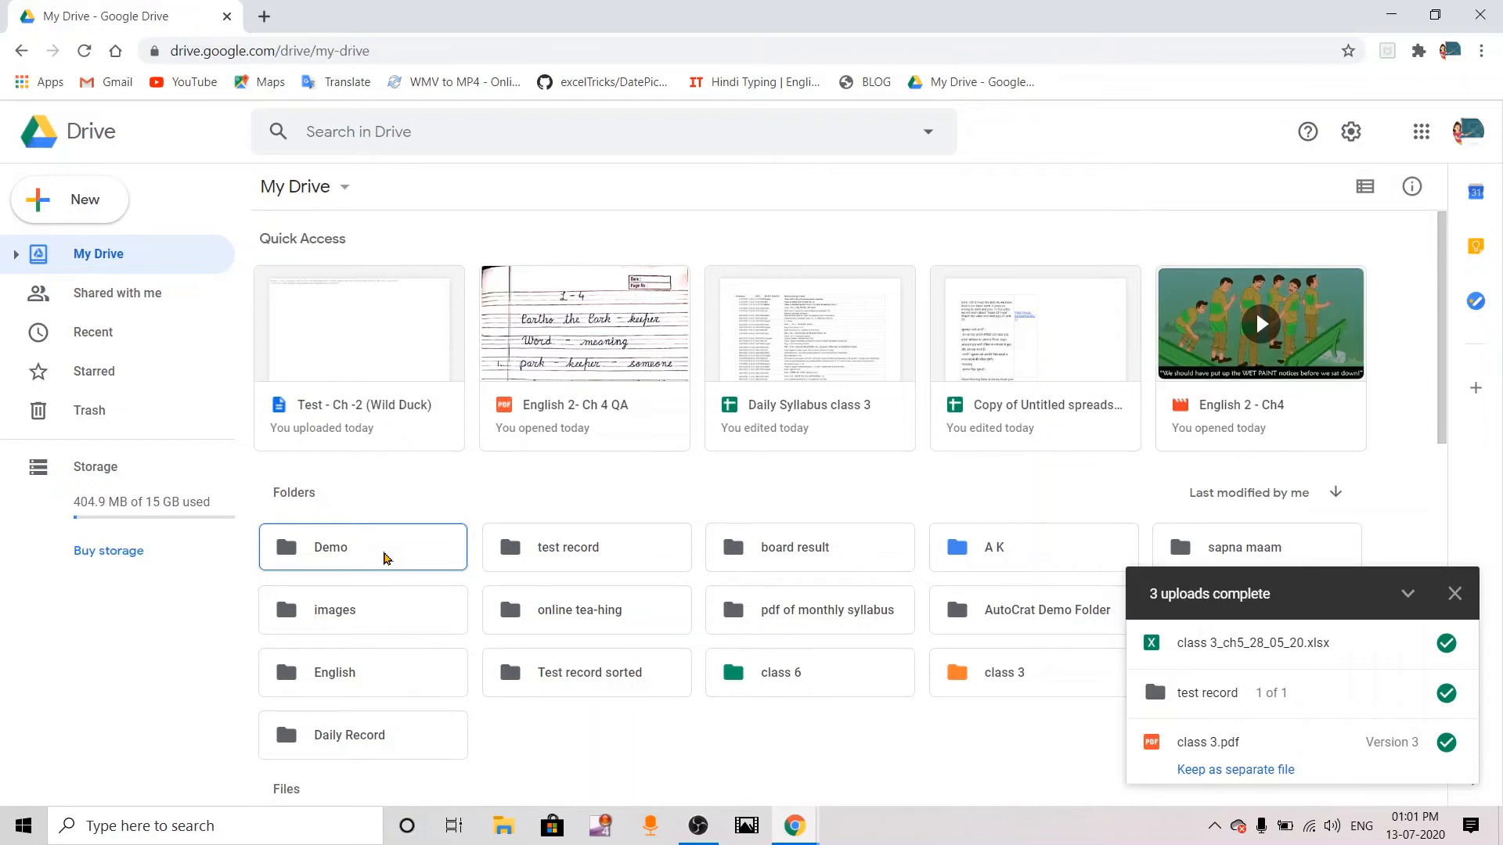
right_click(384, 558)
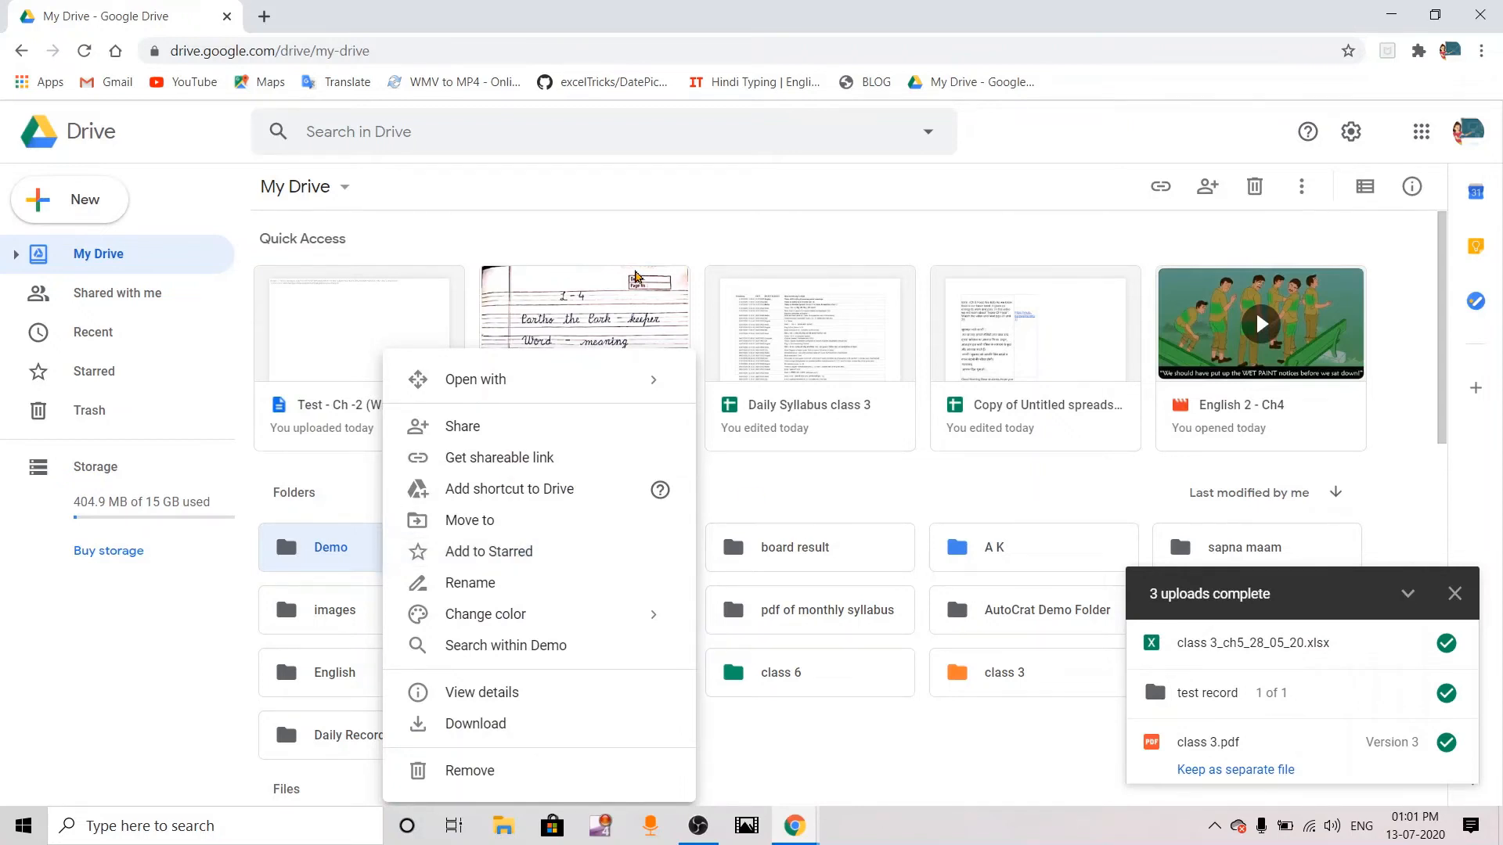
click(632, 291)
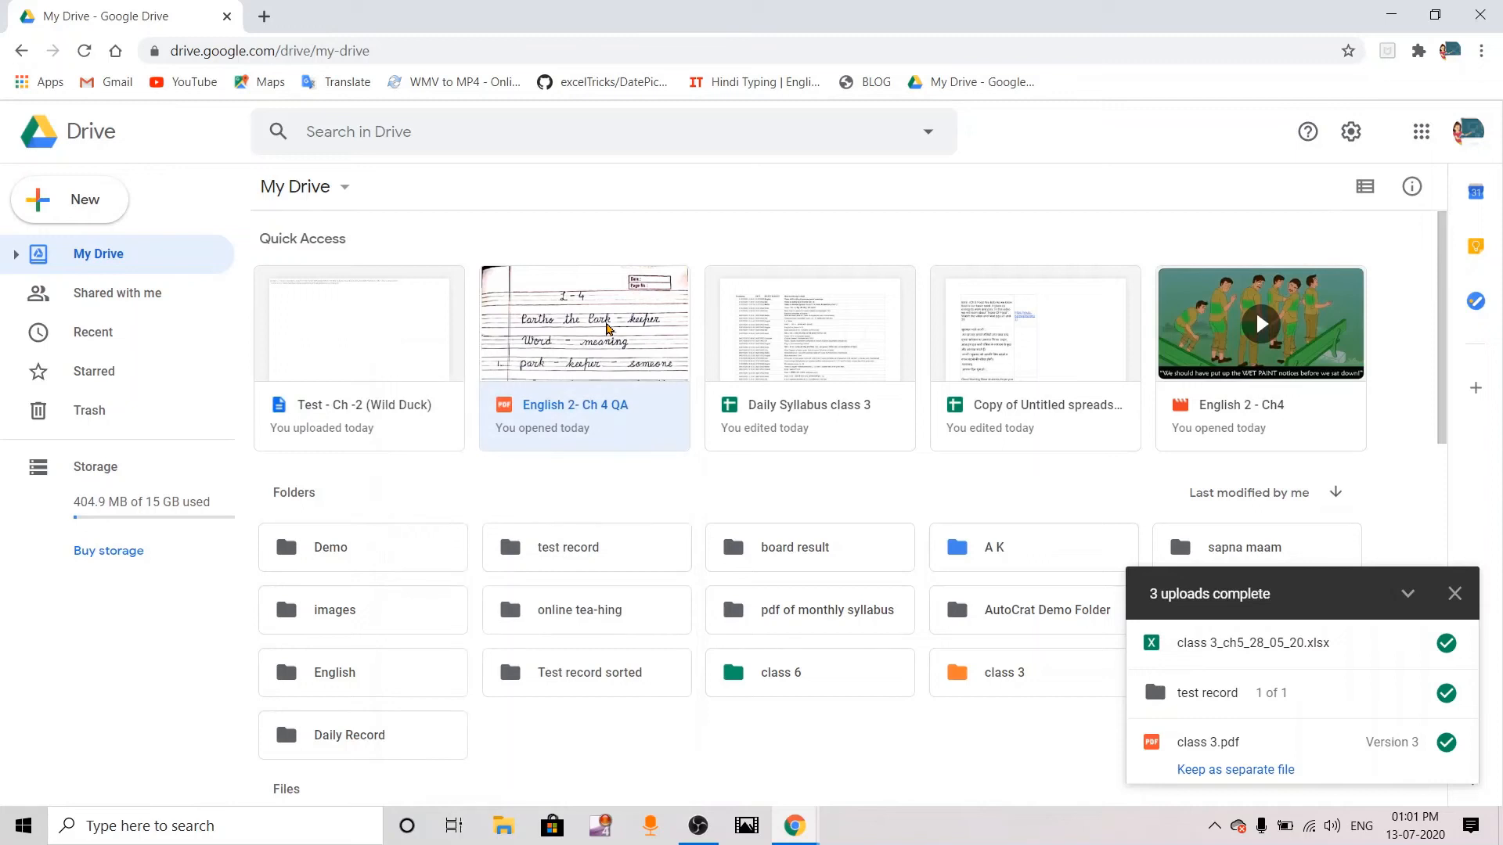
Make a copy of the English 2- Ch 4 QA PDF and locate it among the files in My Drive.
right_click(608, 323)
click(547, 312)
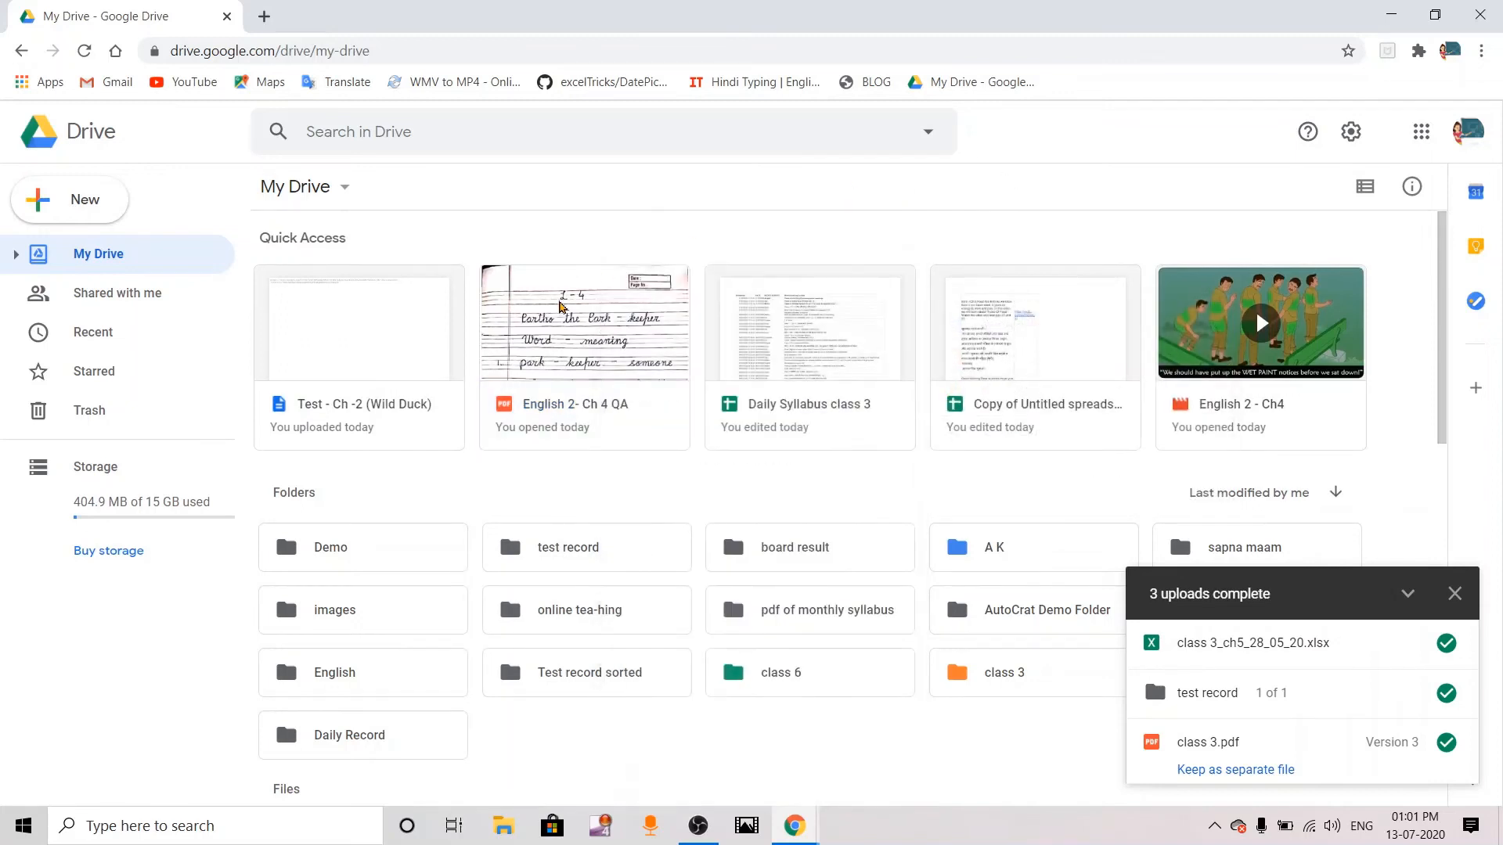
right_click(546, 313)
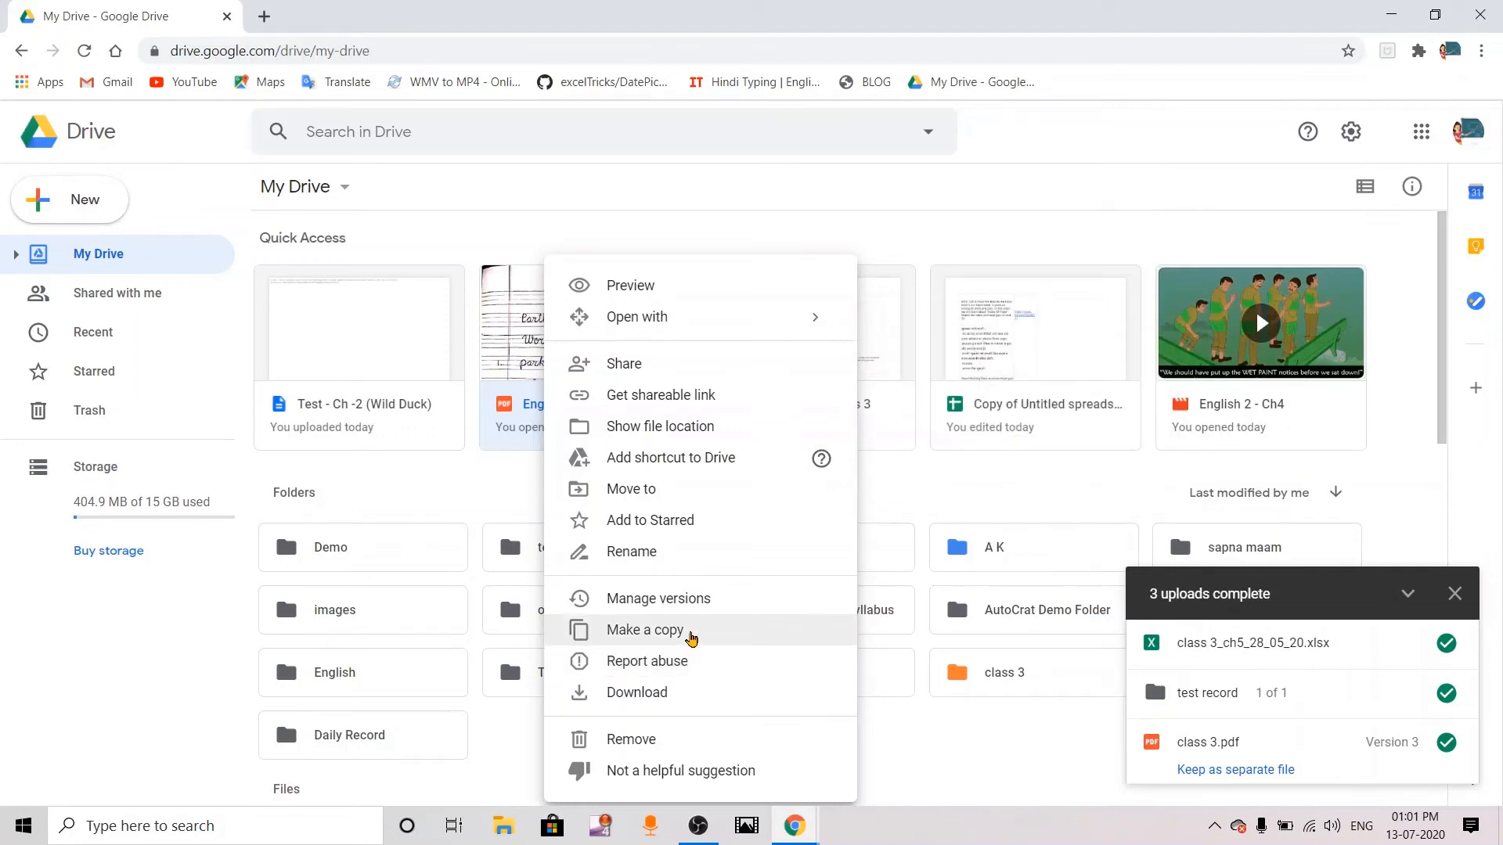
click(692, 638)
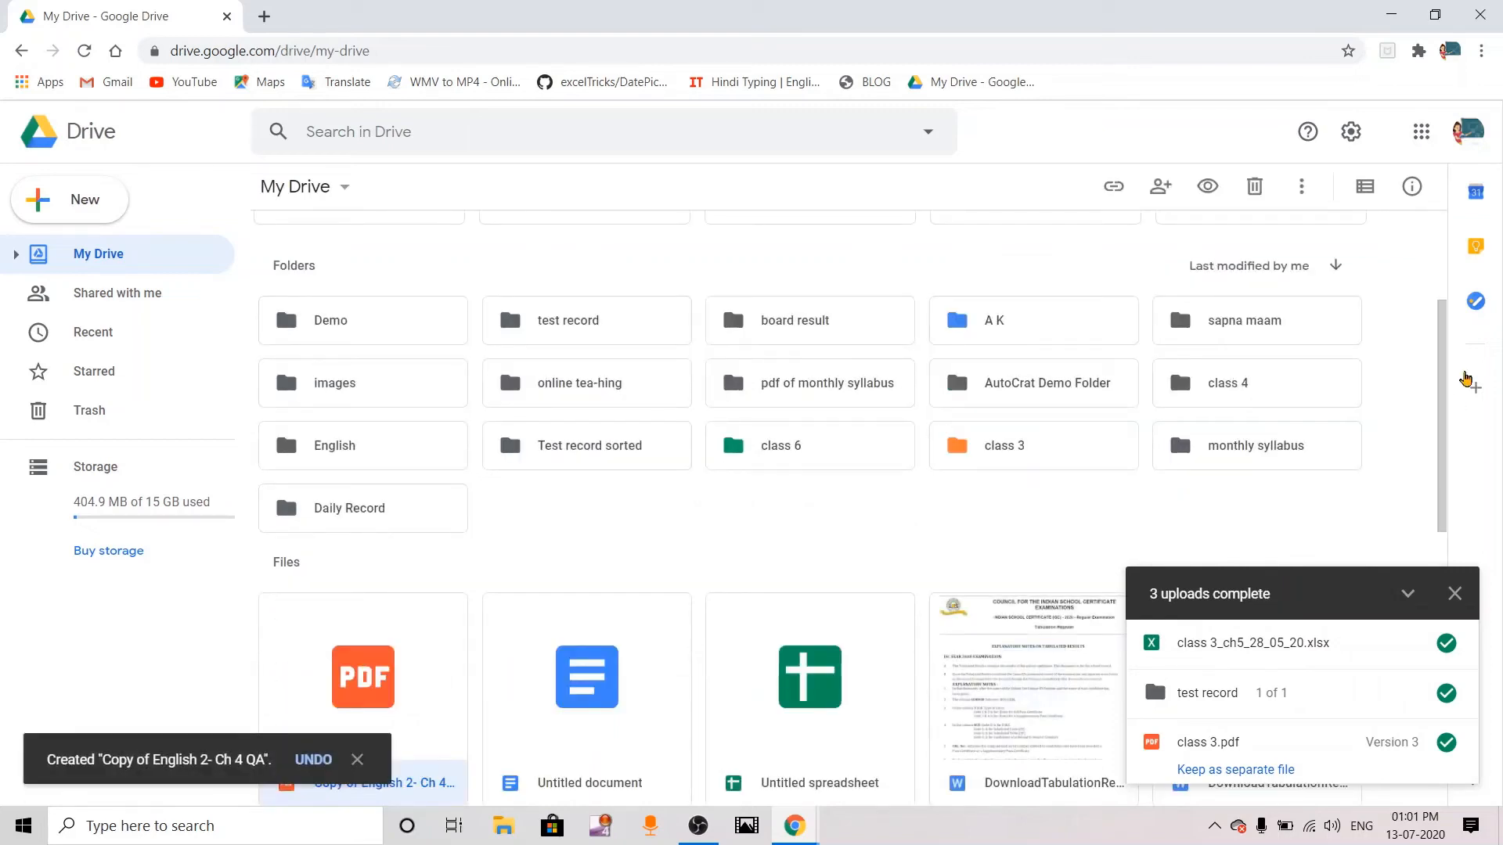
drag(1442, 406, 1441, 478)
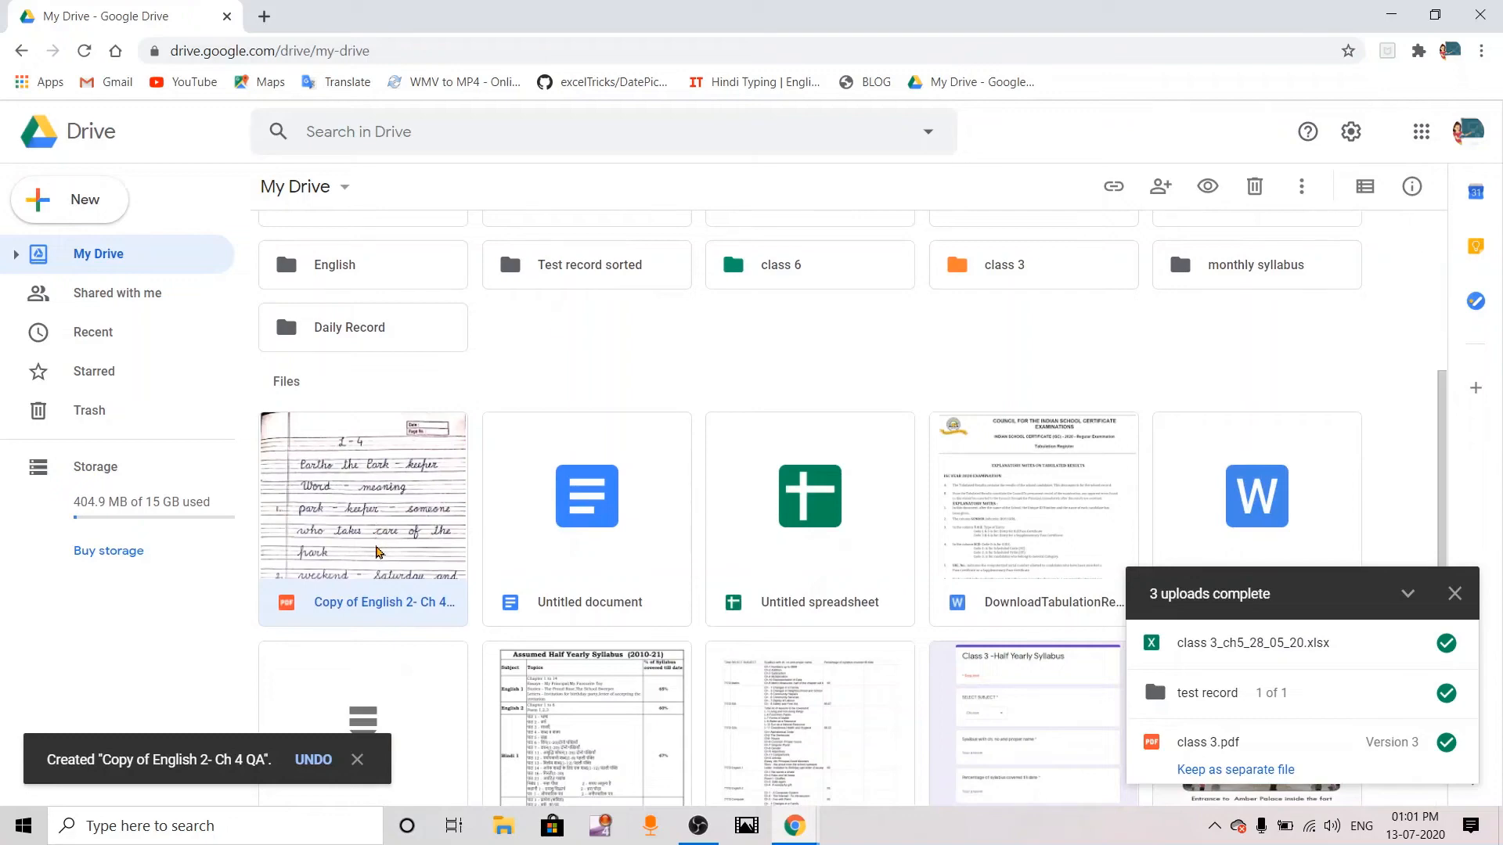
key(ctrl)
key(ctrl)
key(ctrl)
key(ctrl)
key(ctrl)
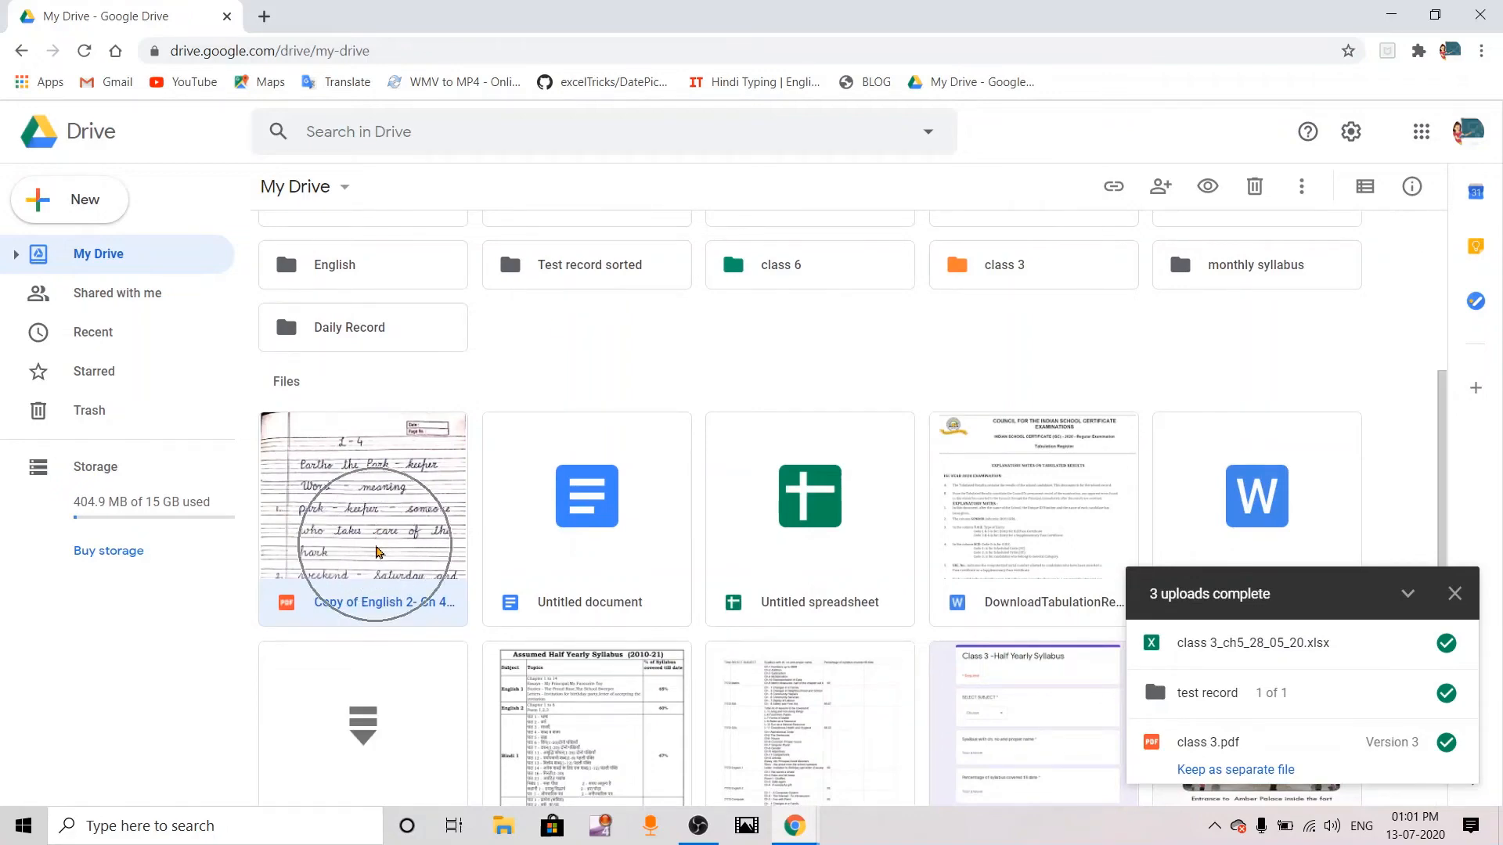
key(ctrl)
key(ctrl)
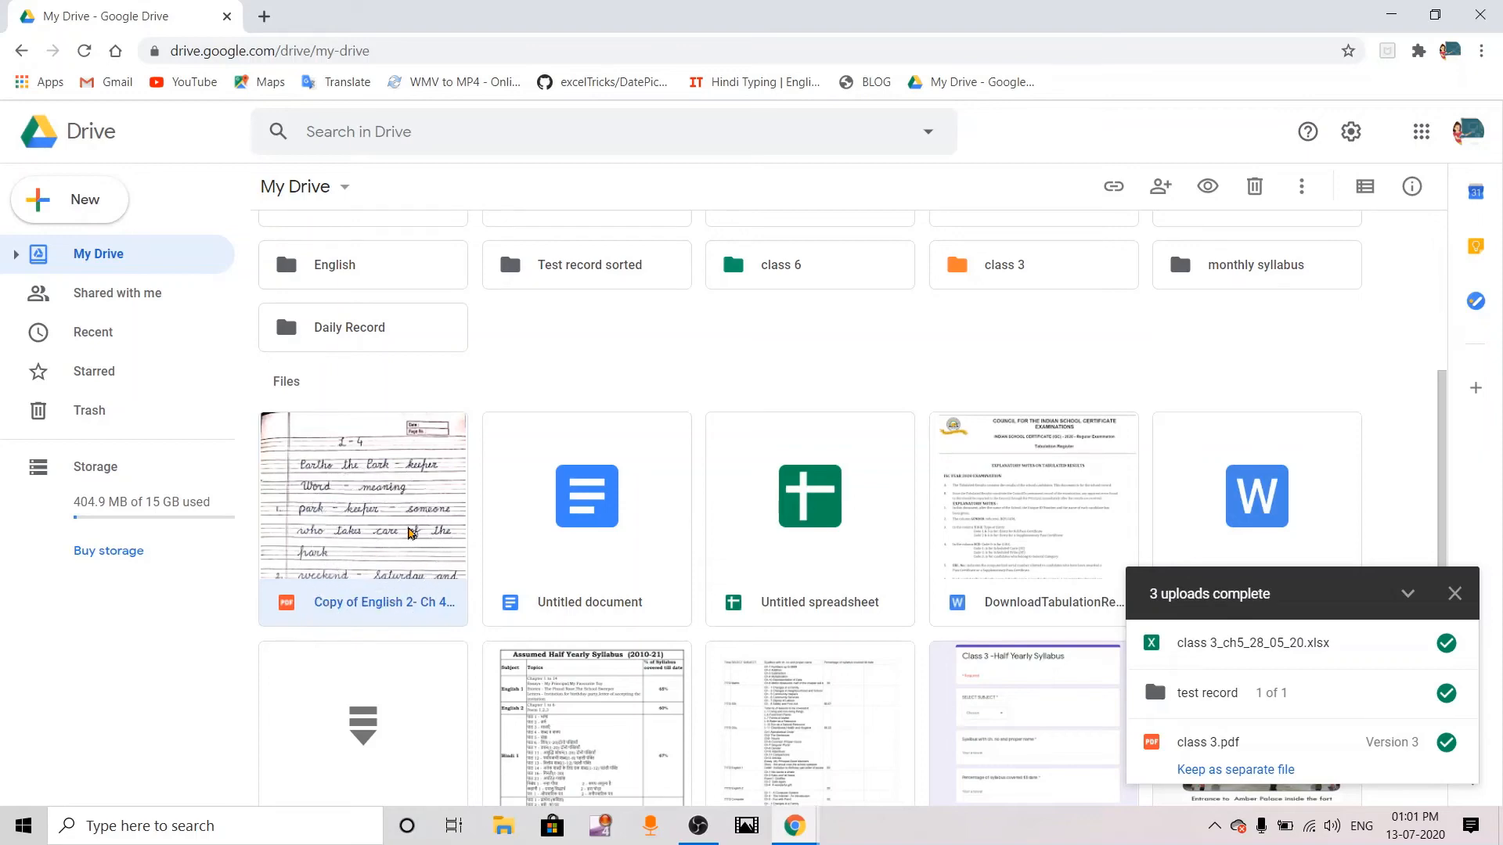
key(ctrl)
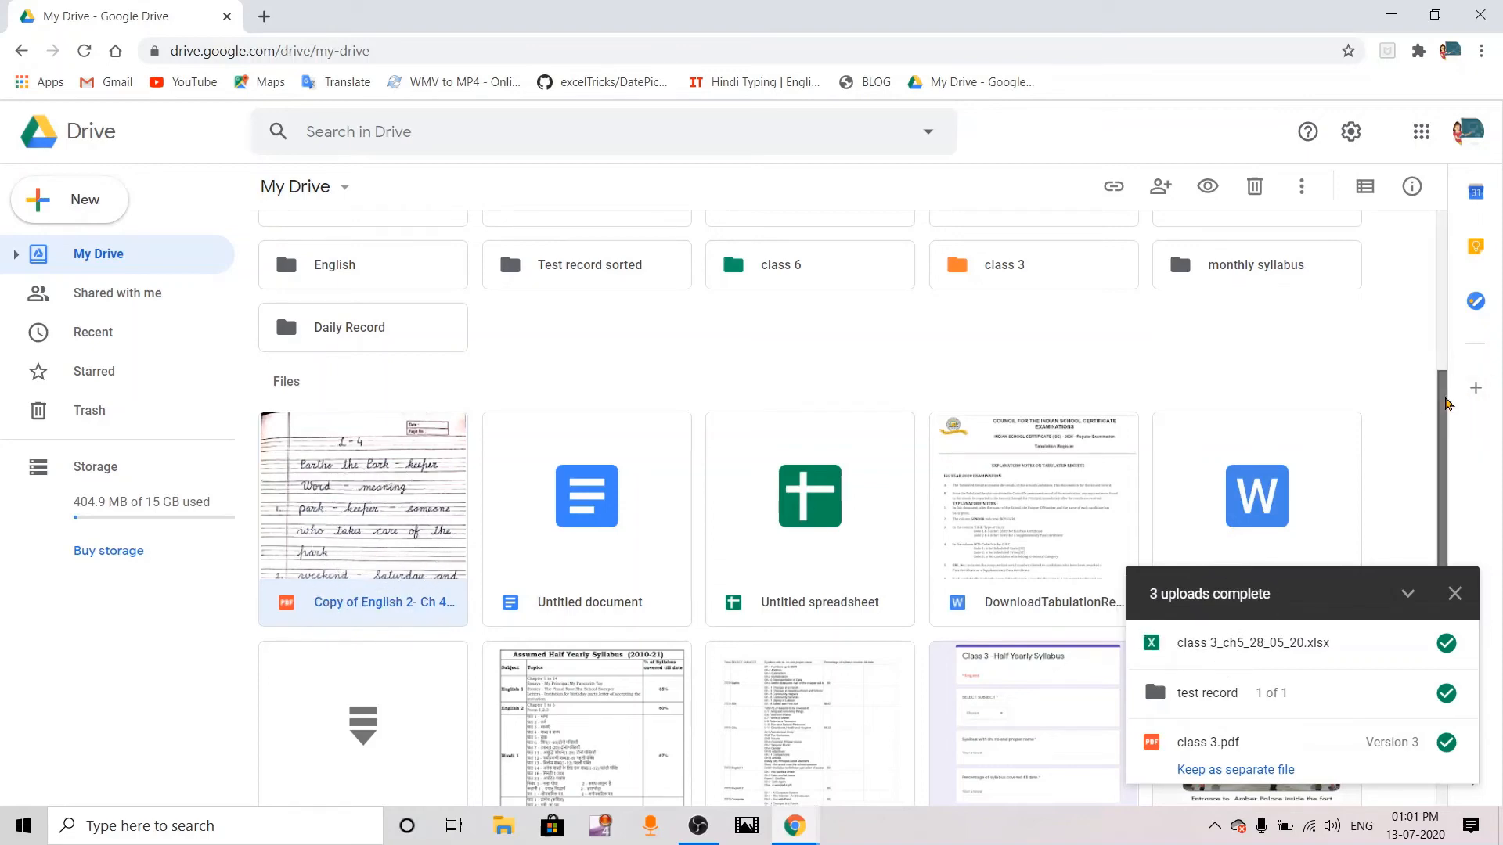
drag(1442, 384, 1438, 220)
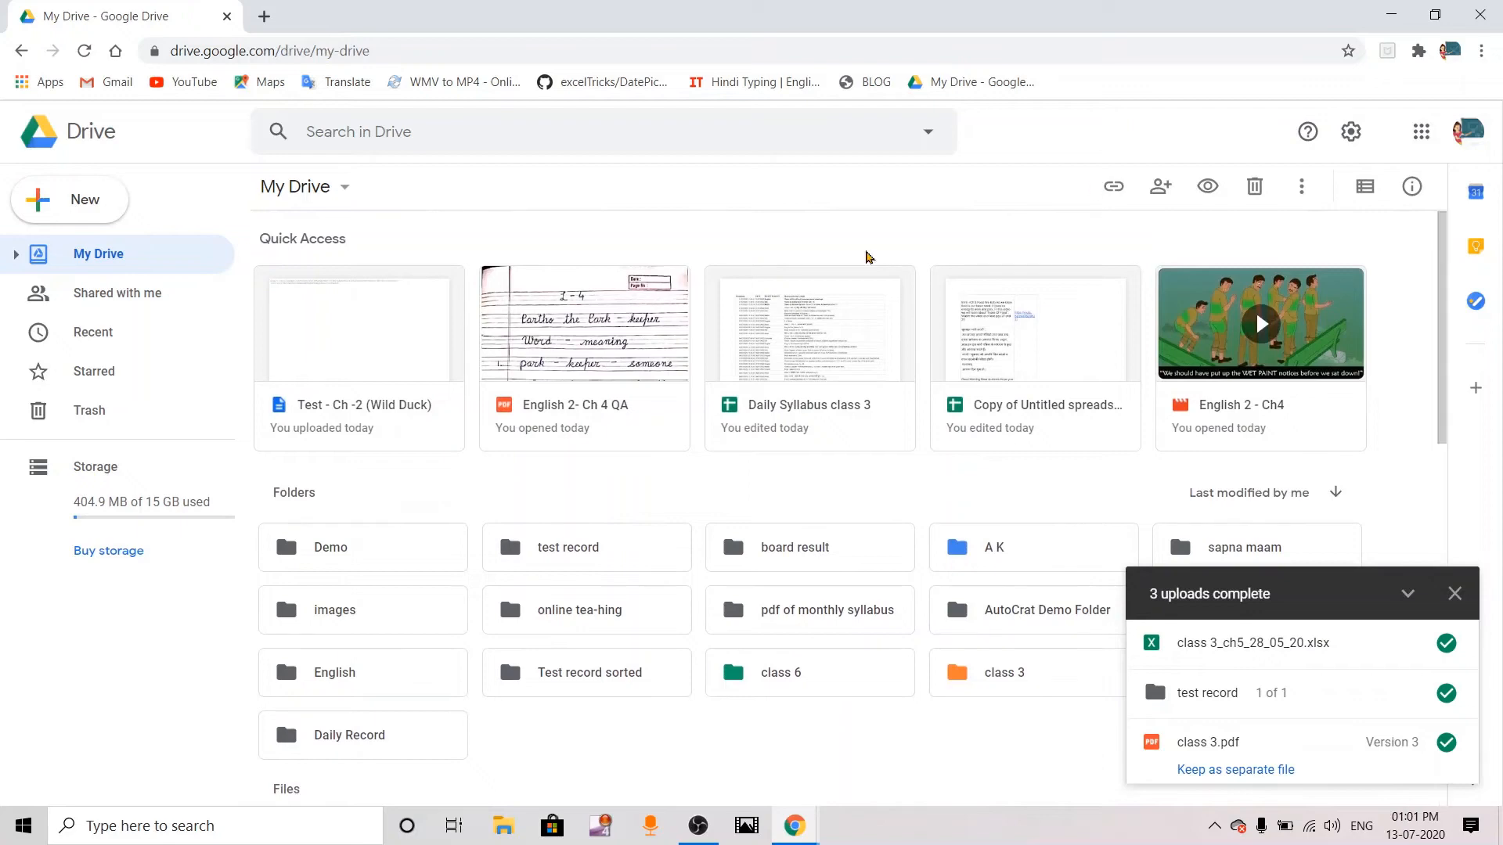
key(ctrl)
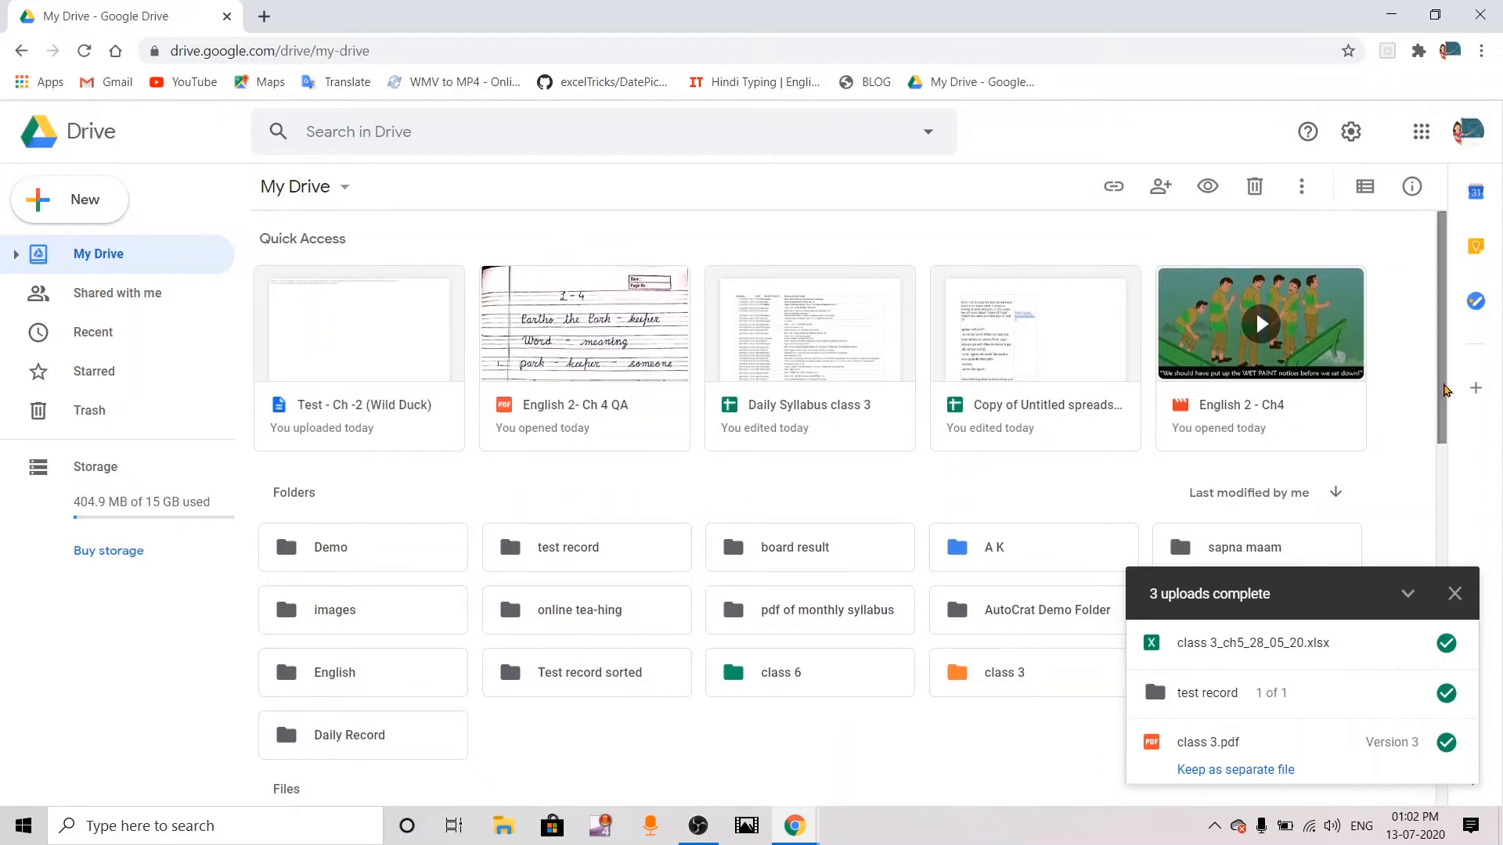
drag(1442, 383, 1444, 510)
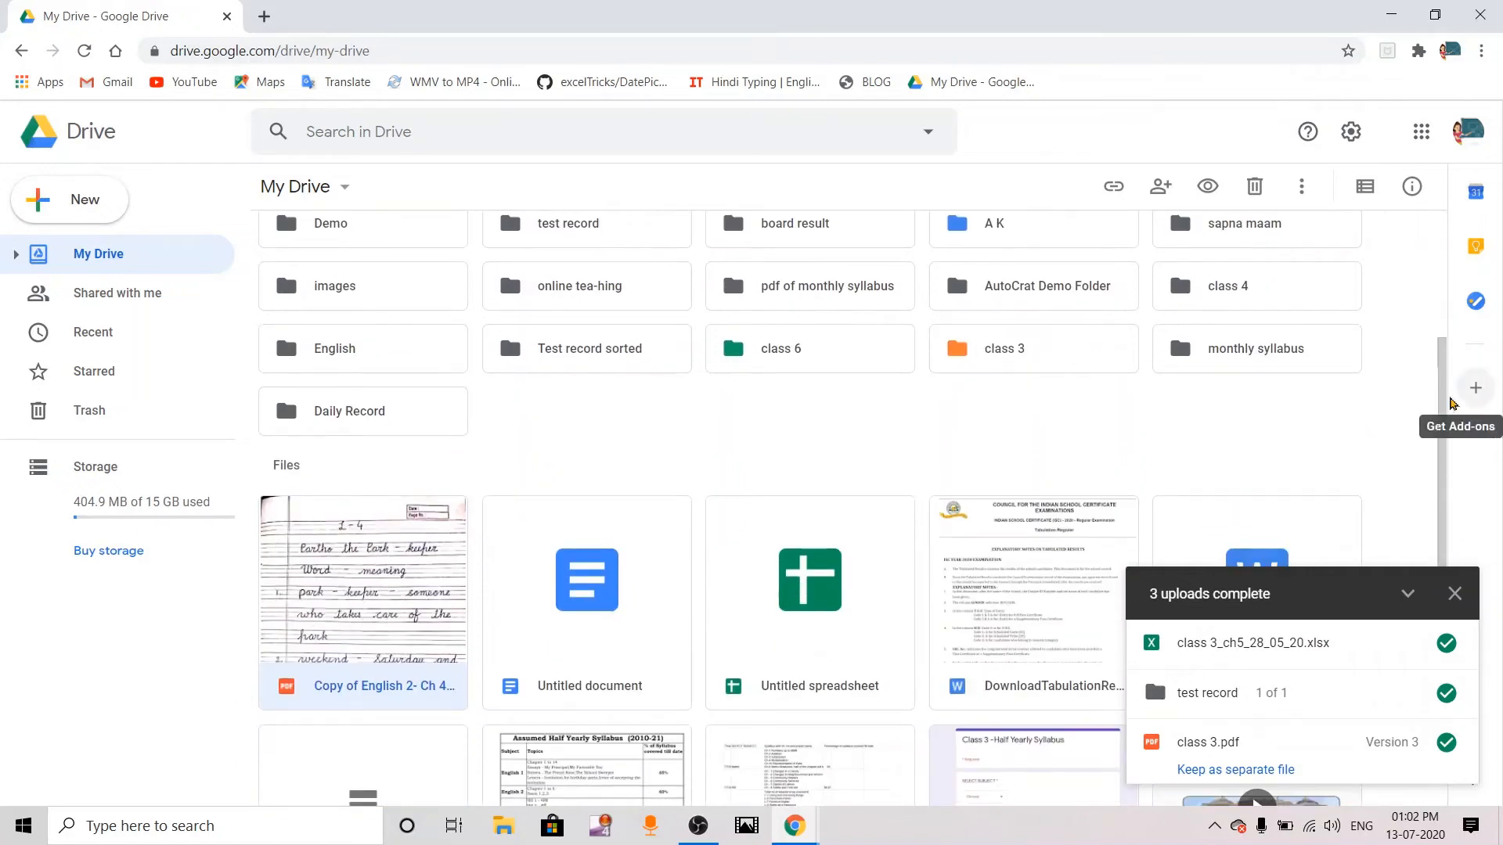
drag(1440, 395, 1444, 233)
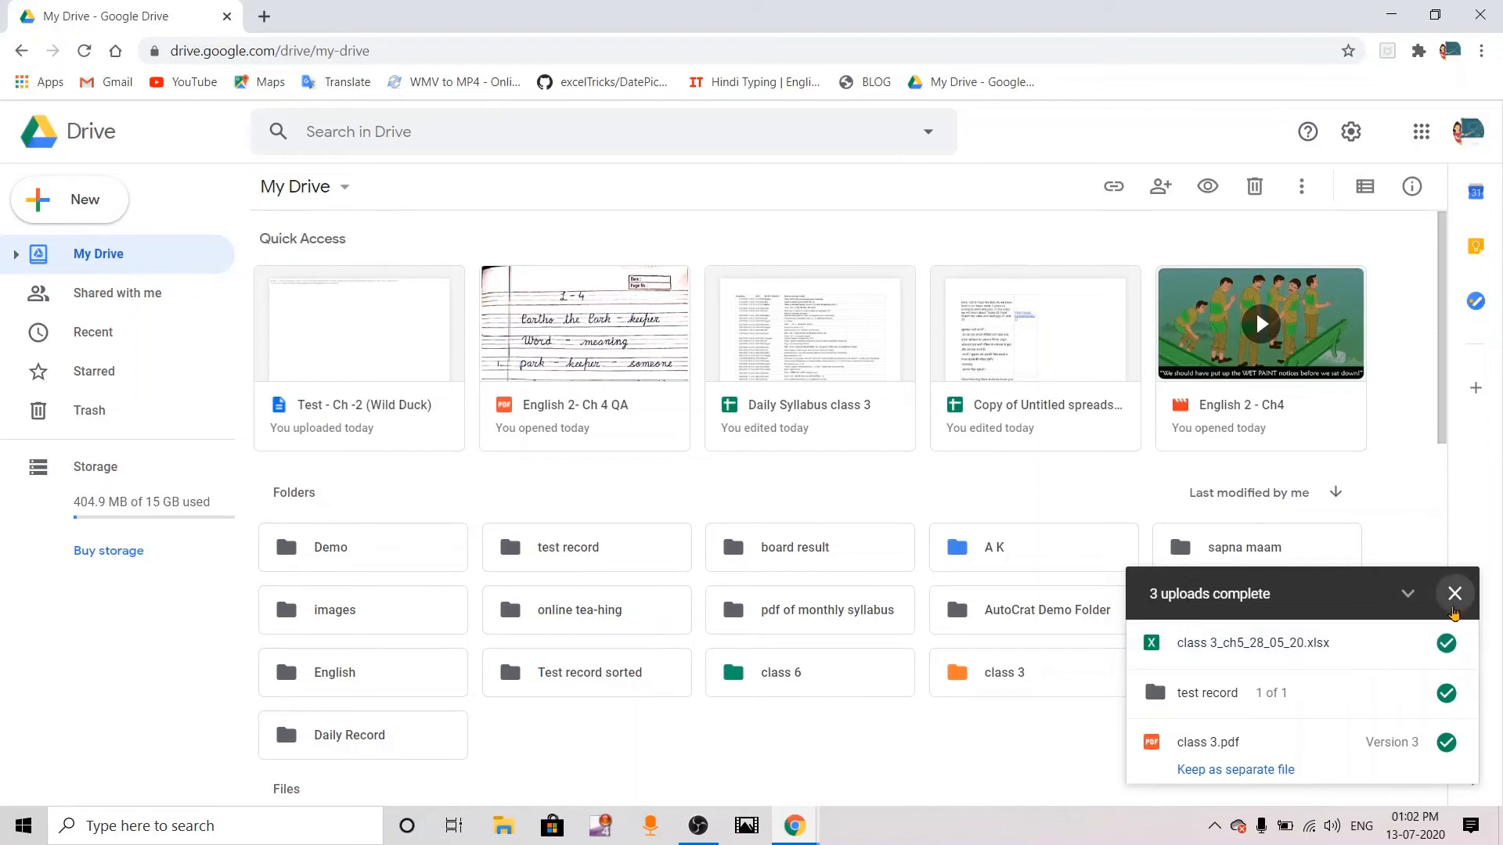
Dismiss the completed uploads list and rename the Copy of English 2- Ch 4 QA file with the person's first name.
click(1454, 595)
scroll(1454, 607, down, 5)
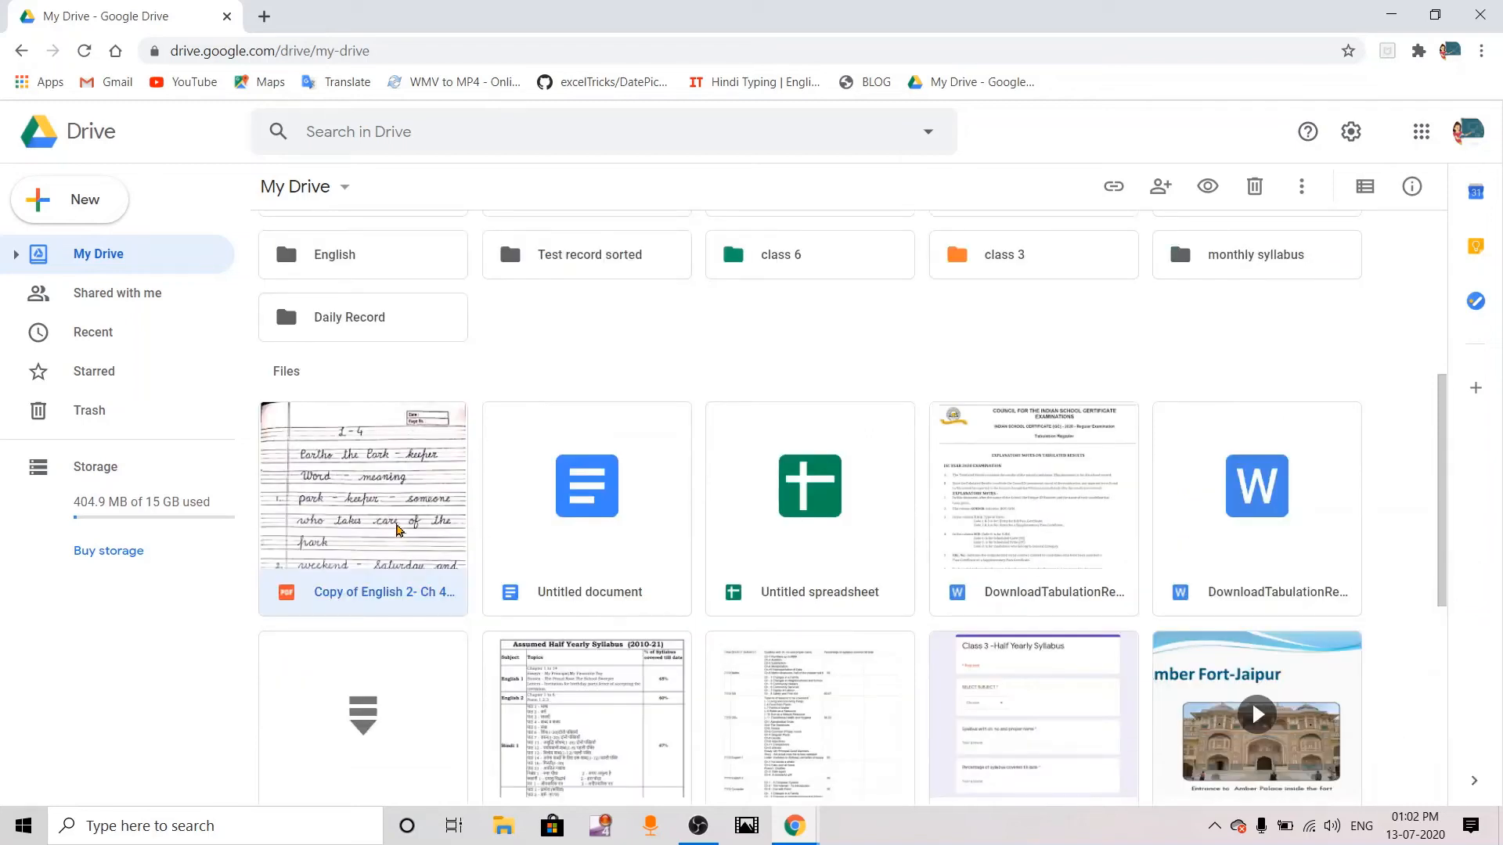
right_click(396, 530)
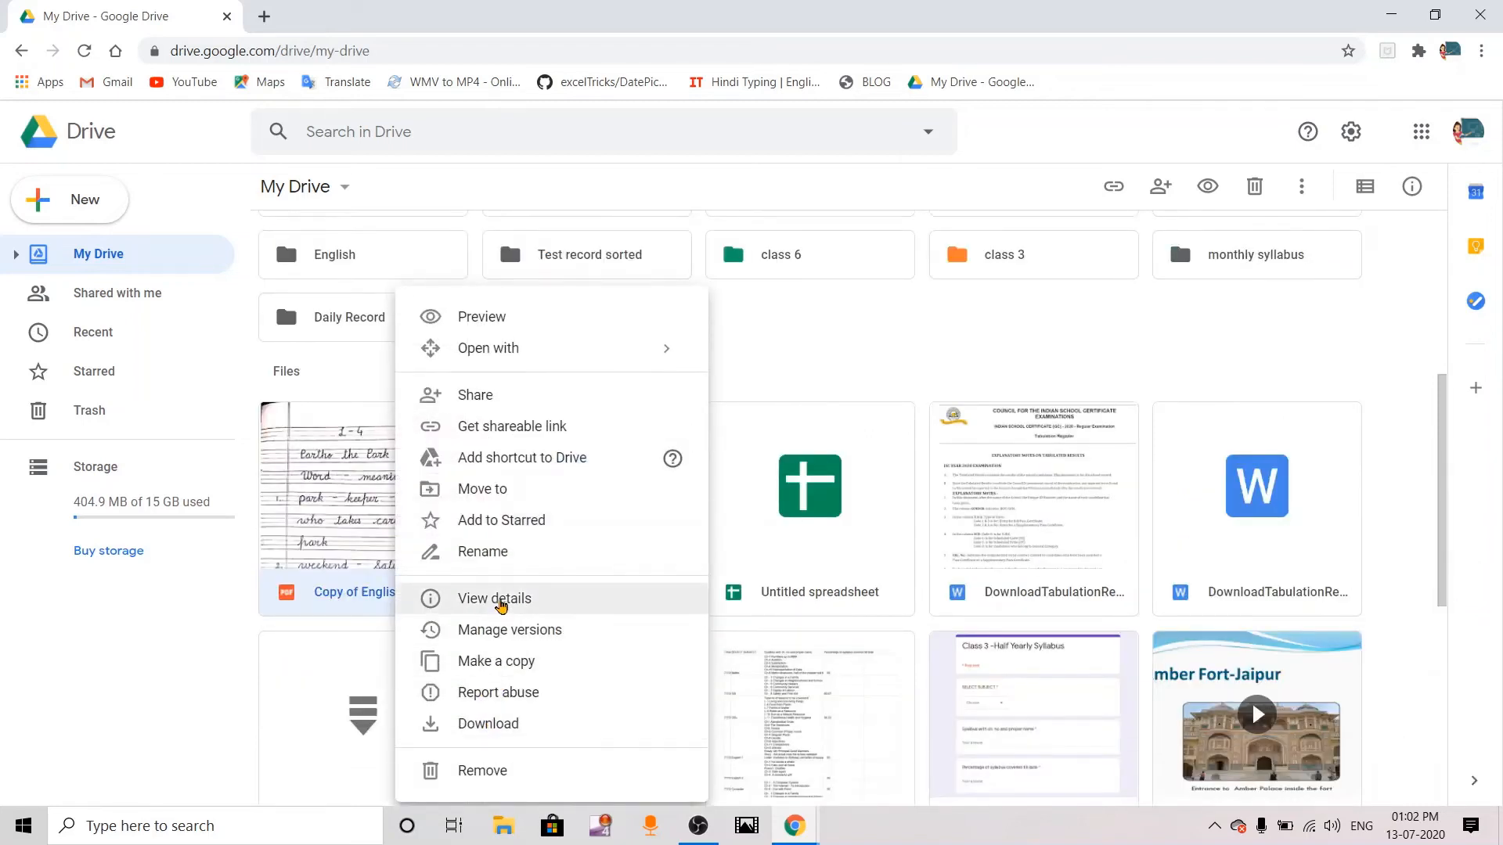
click(493, 557)
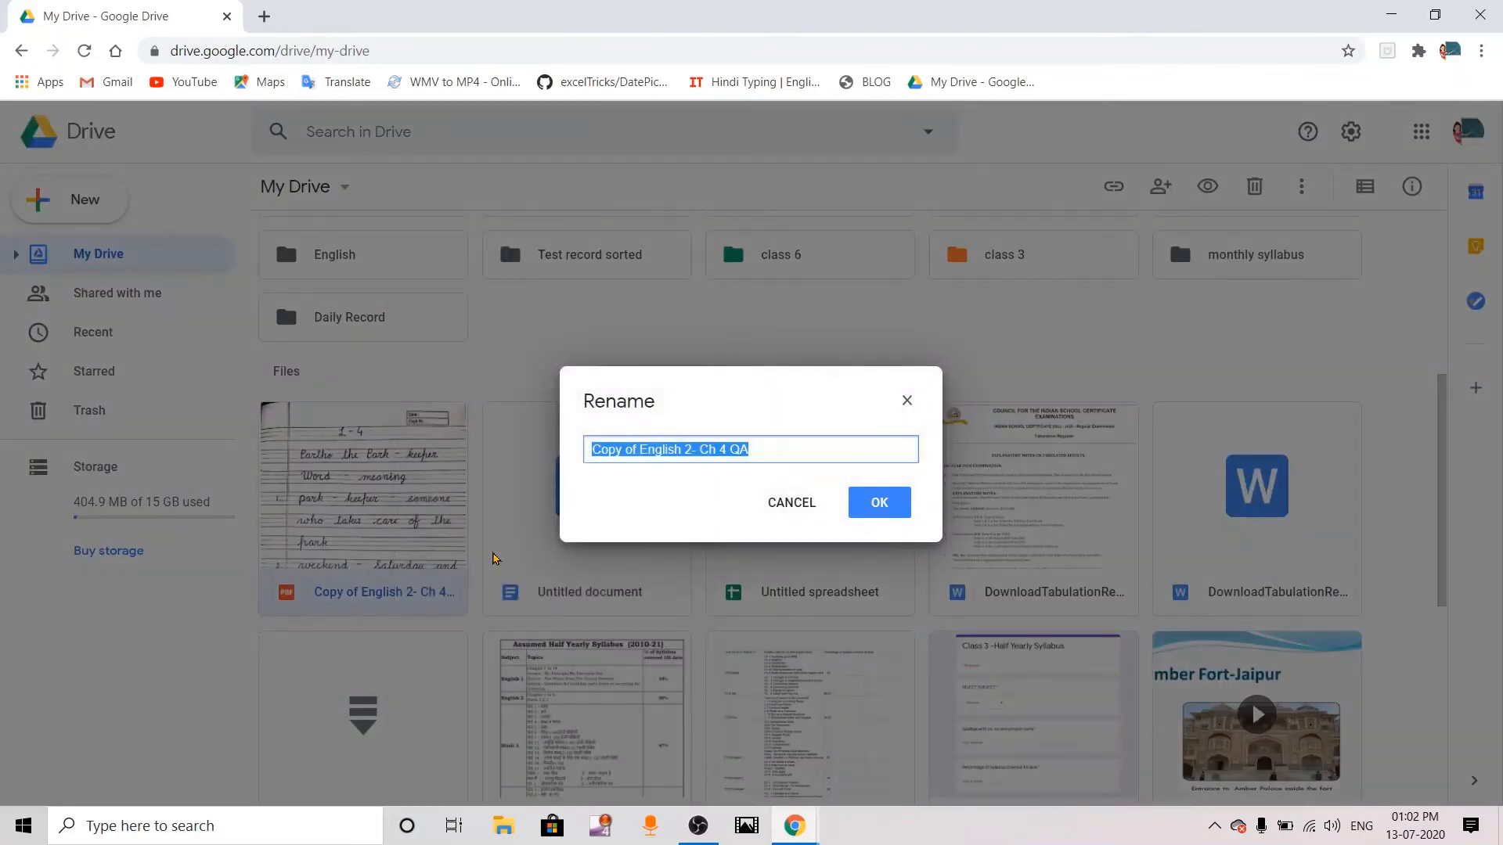
key(BackSpace)
text(Dhanshree)
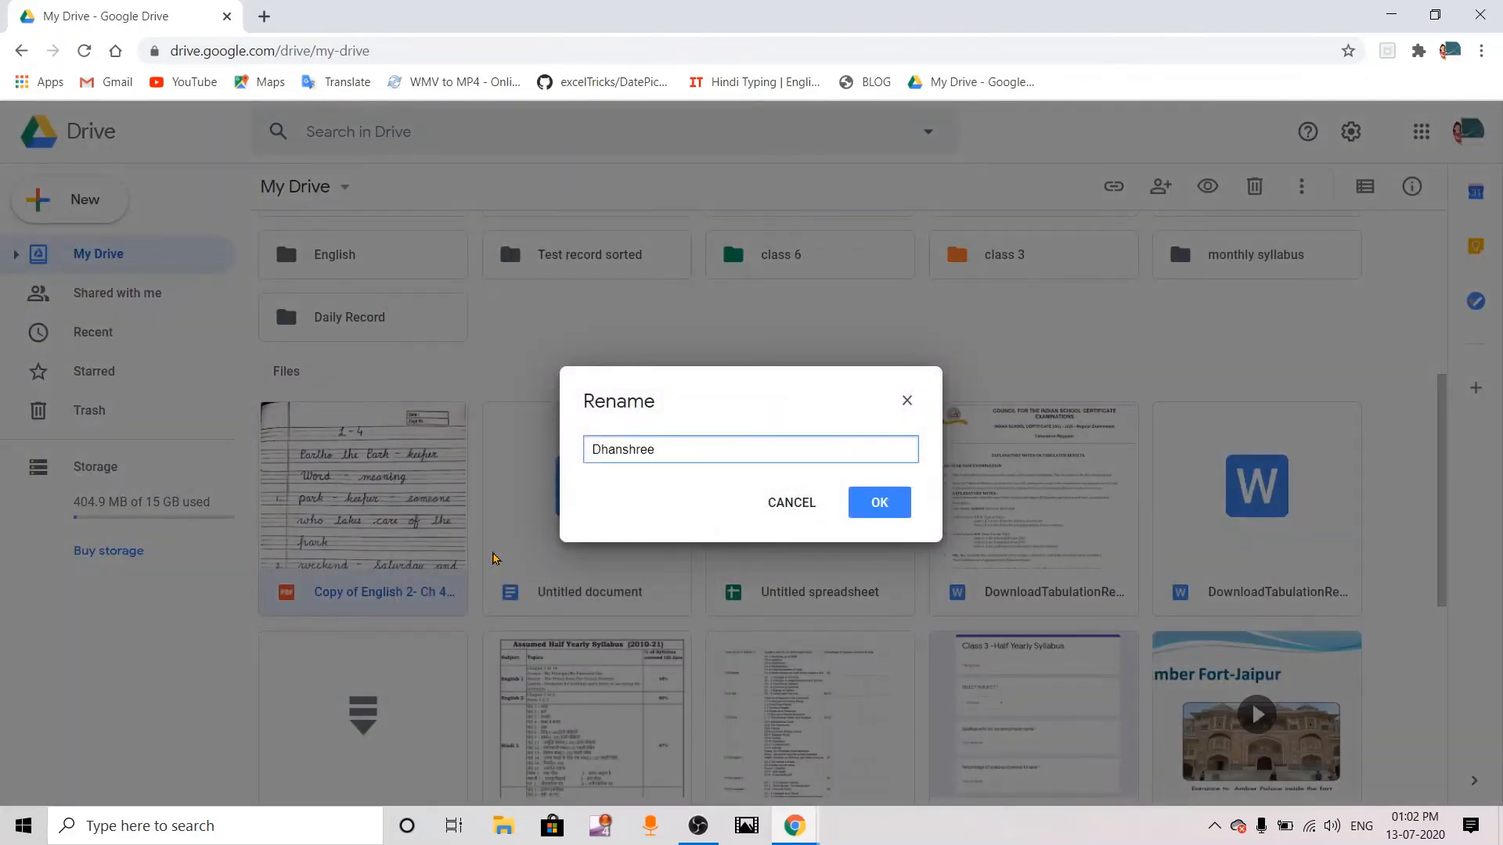
click(877, 504)
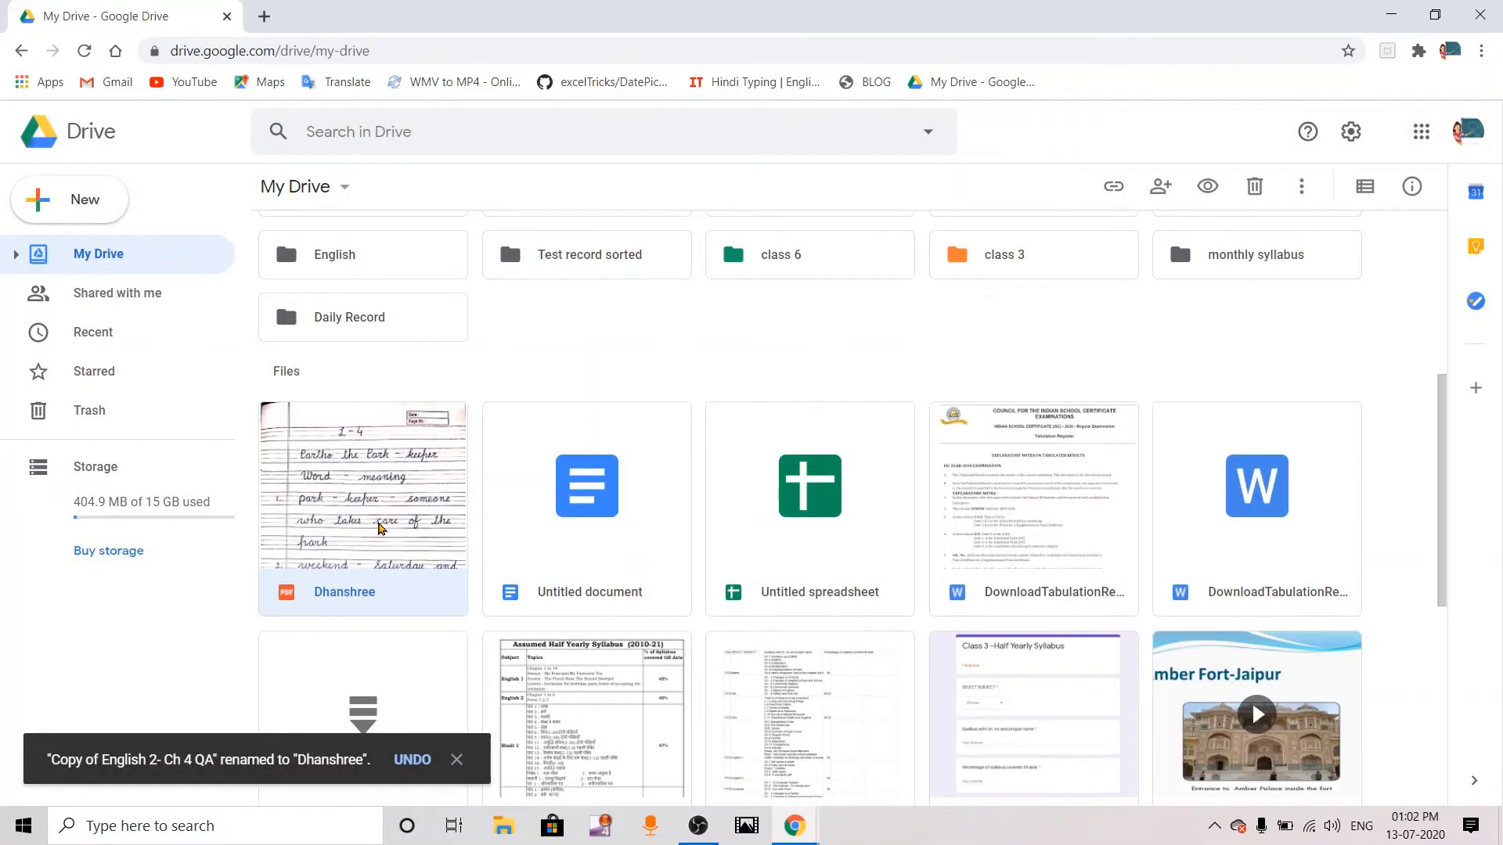
right_click(379, 529)
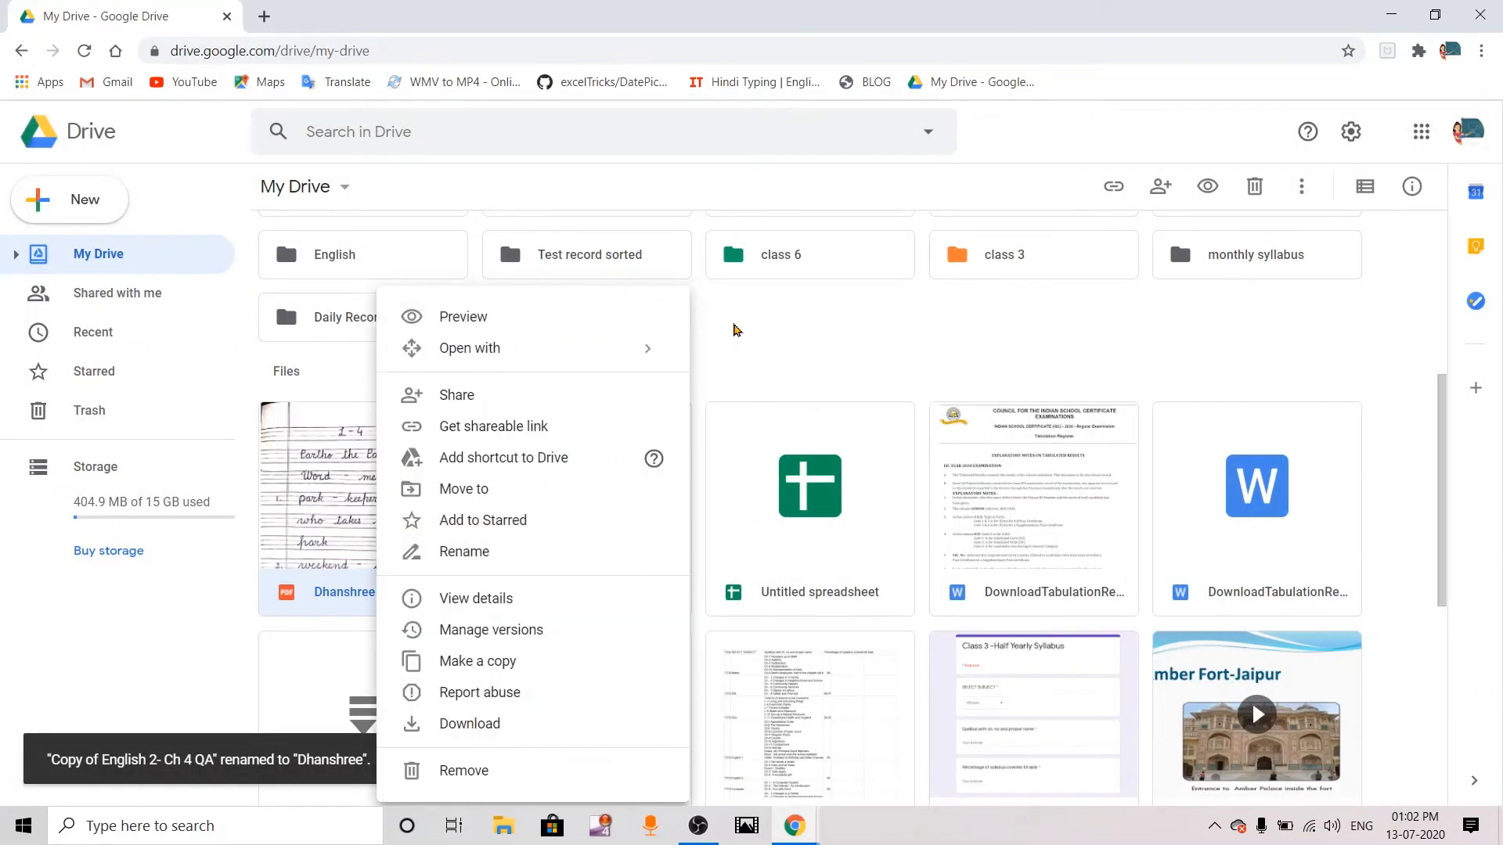
click(736, 329)
key(ctrl)
key(ctrl)
key(ctrl)
key(ctrl)
key(ctrl)
key(ctrl)
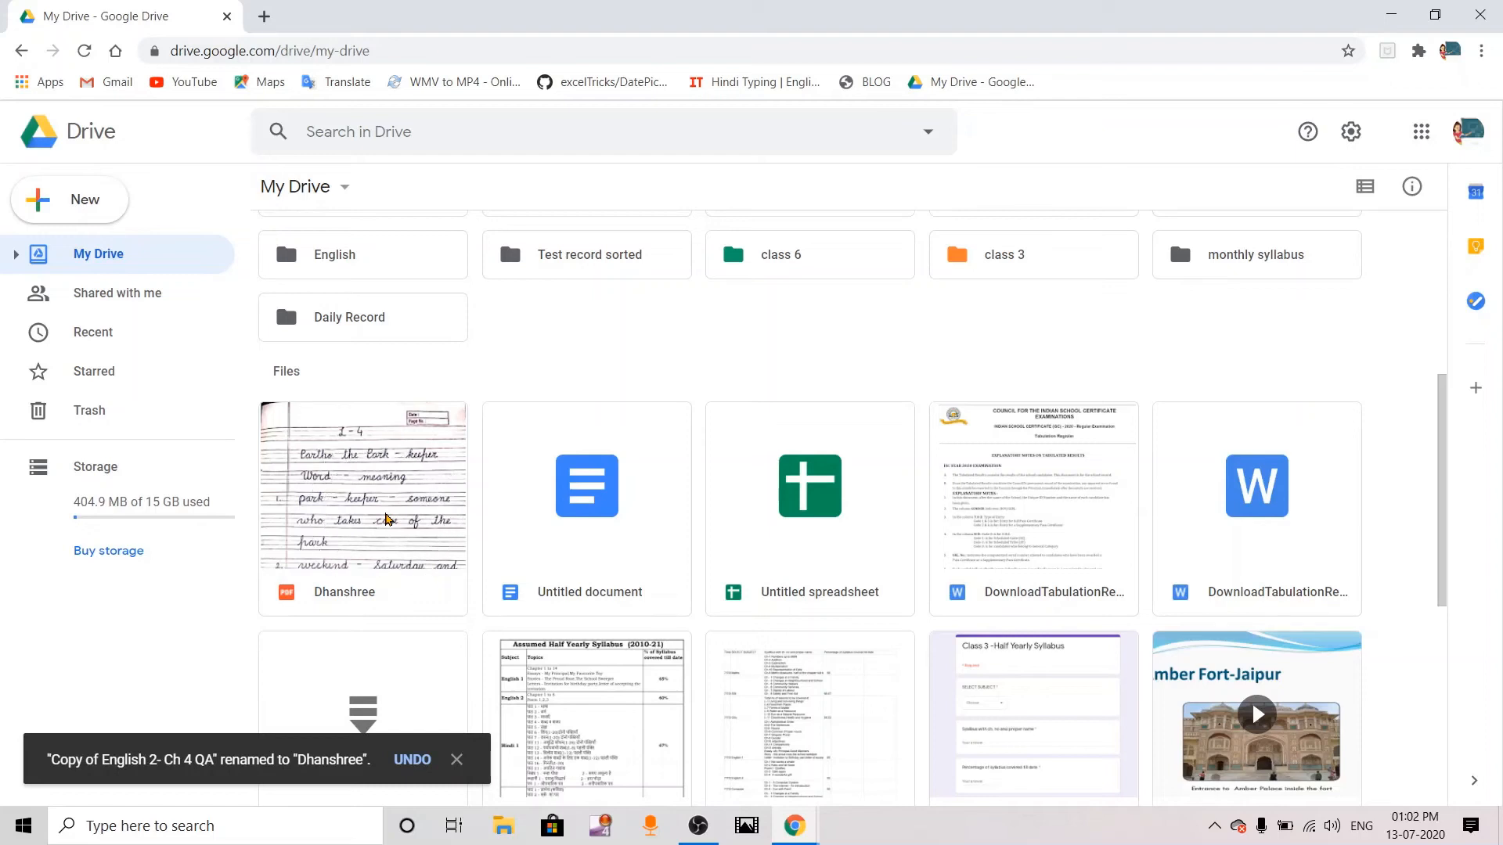
key(ctrl)
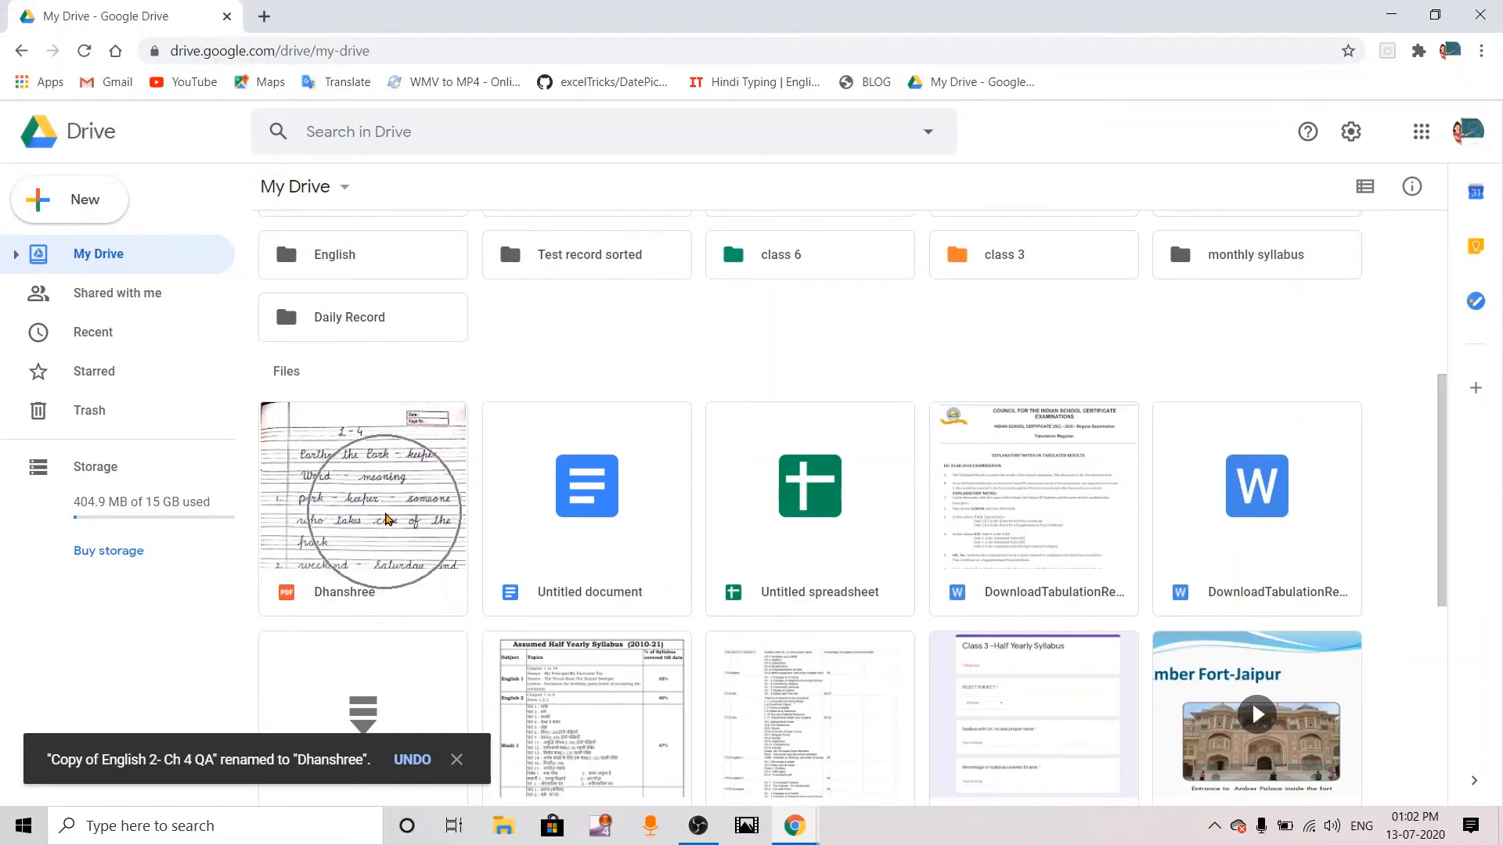
key(ctrl)
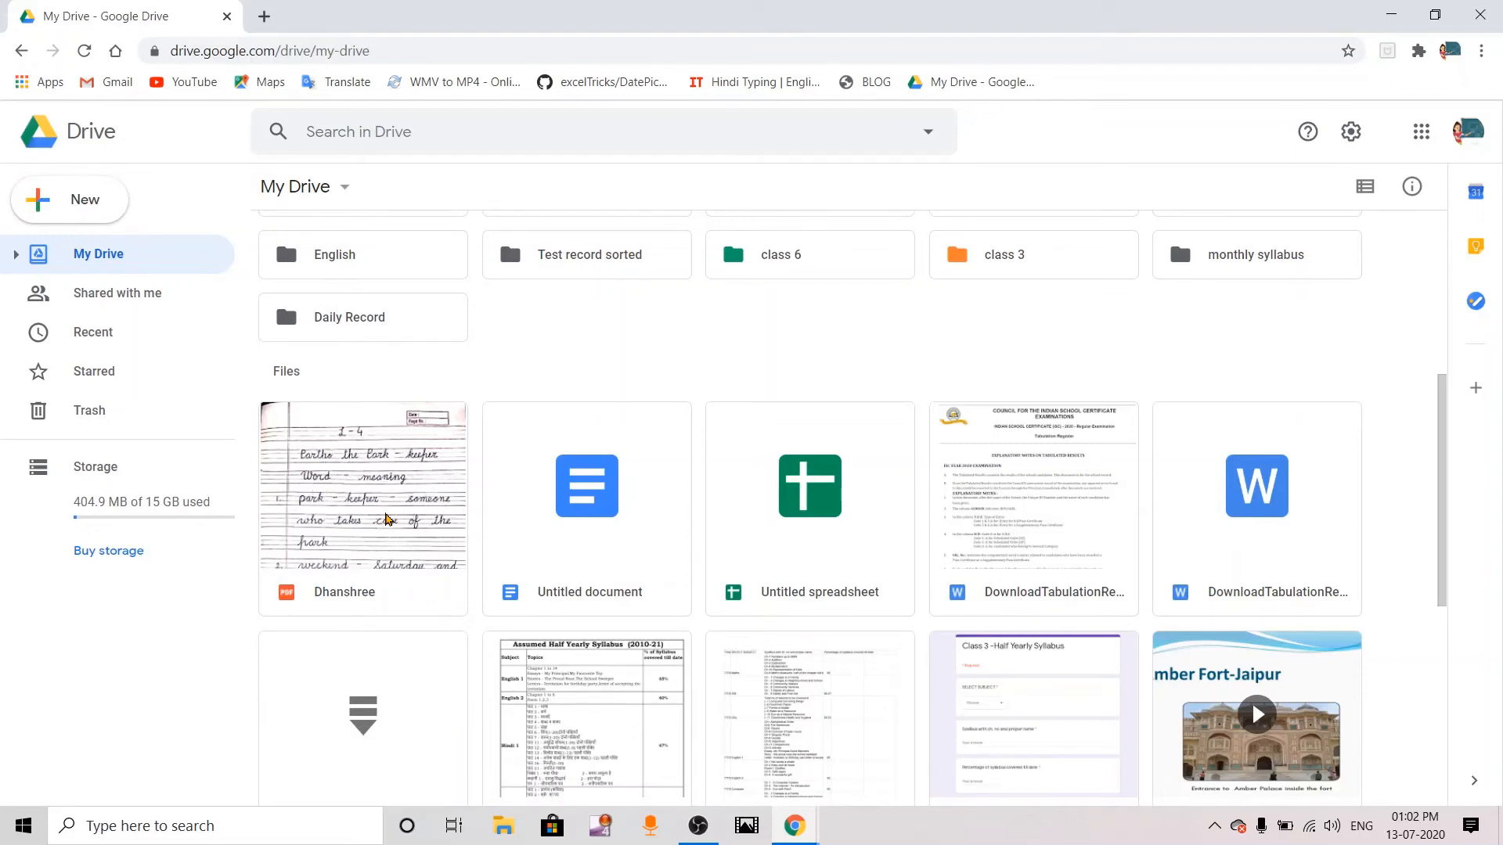
key(ctrl)
key(ctrl)
key(ctrl)
key(ctrl)
Start sharing the renamed PDF and add the contact's e-mail as the recipient.
right_click(386, 519)
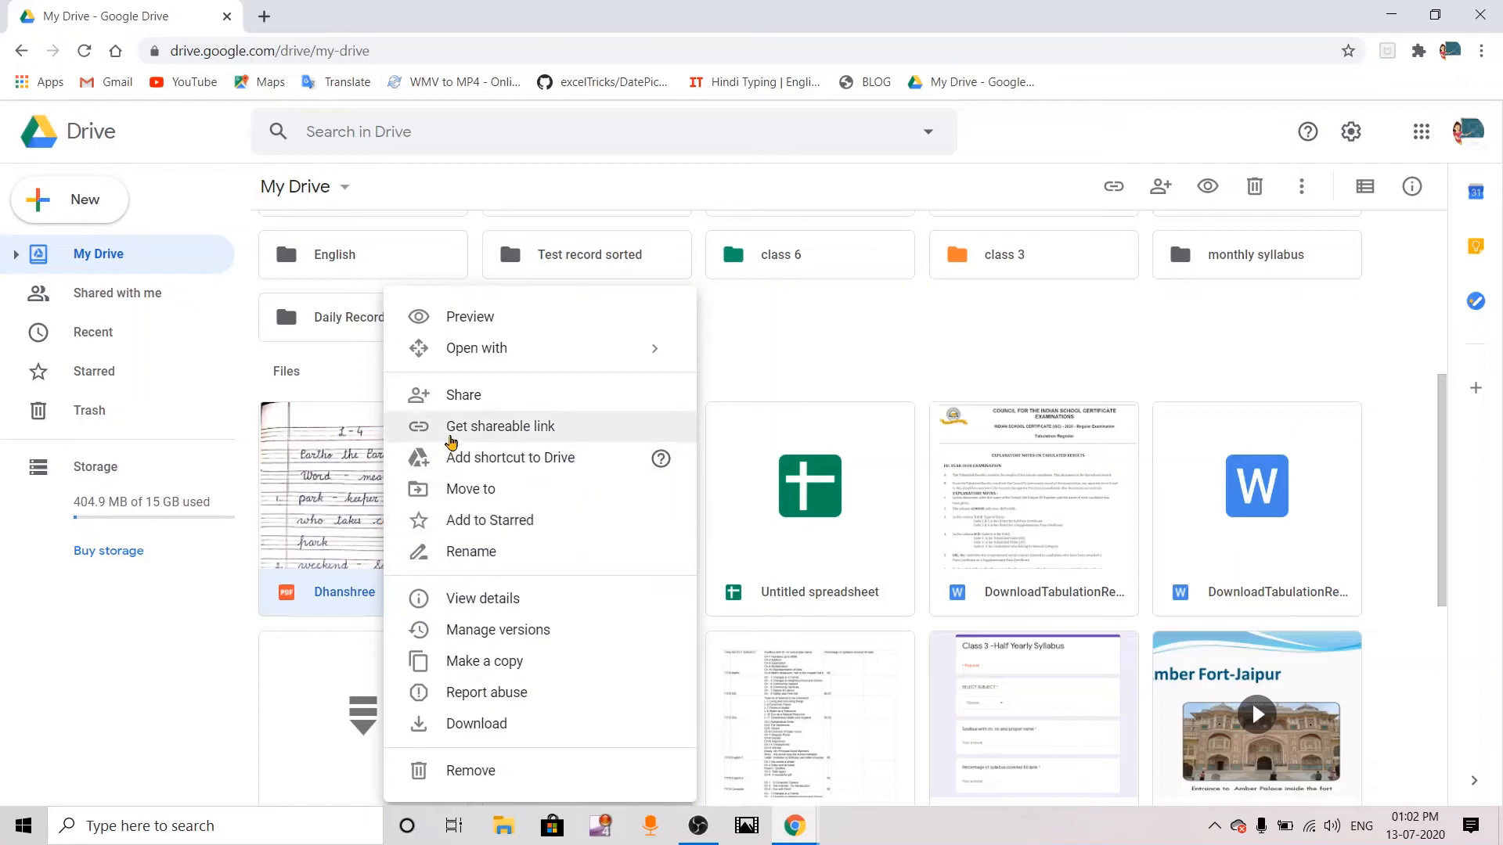
click(462, 396)
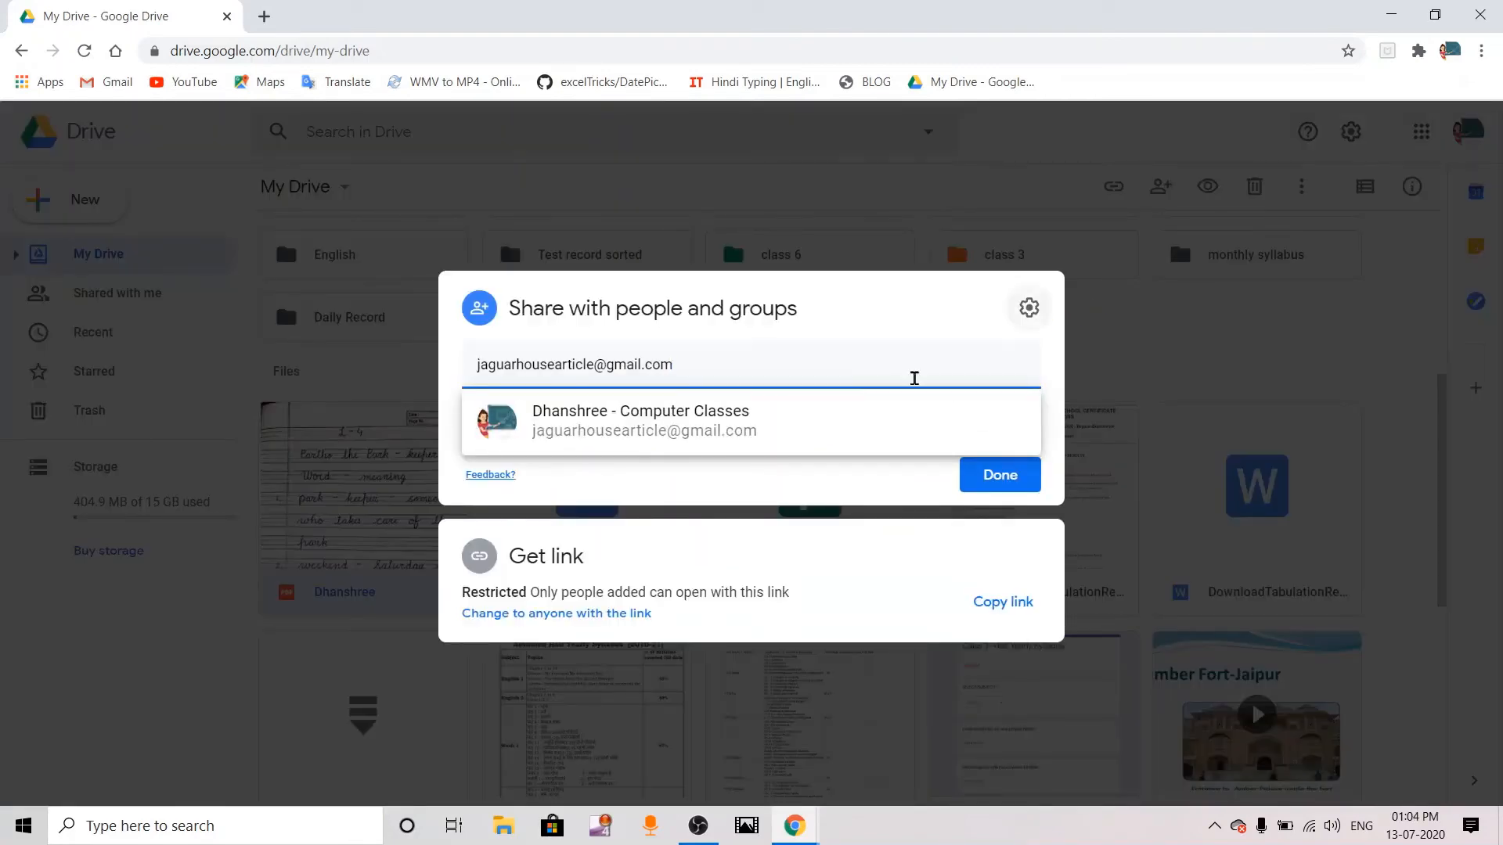
click(781, 439)
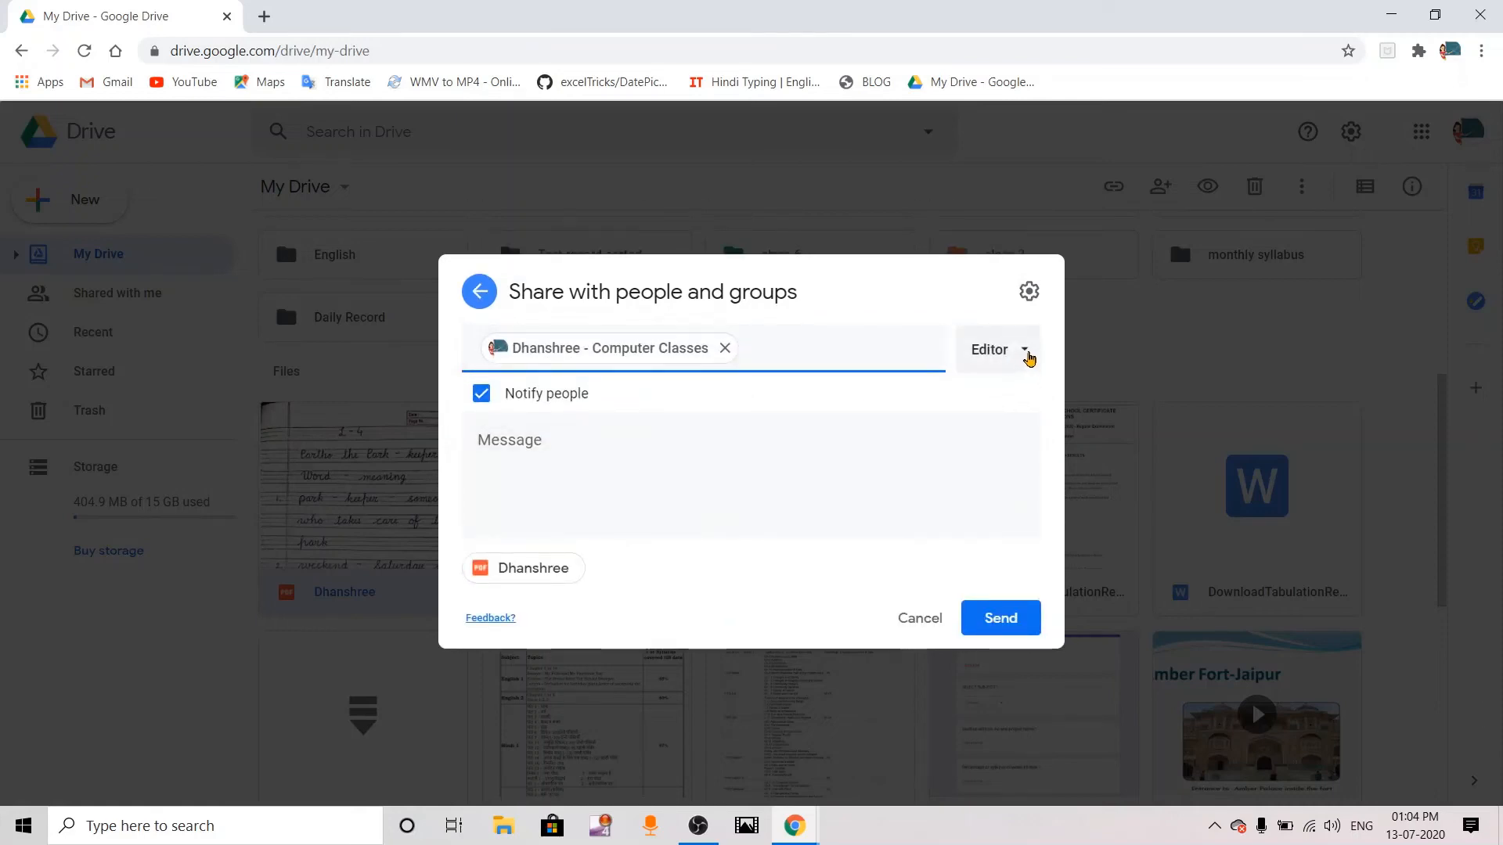
Set the recipient's access to Commenter and send the sharing invitation with Notify people on.
click(1025, 353)
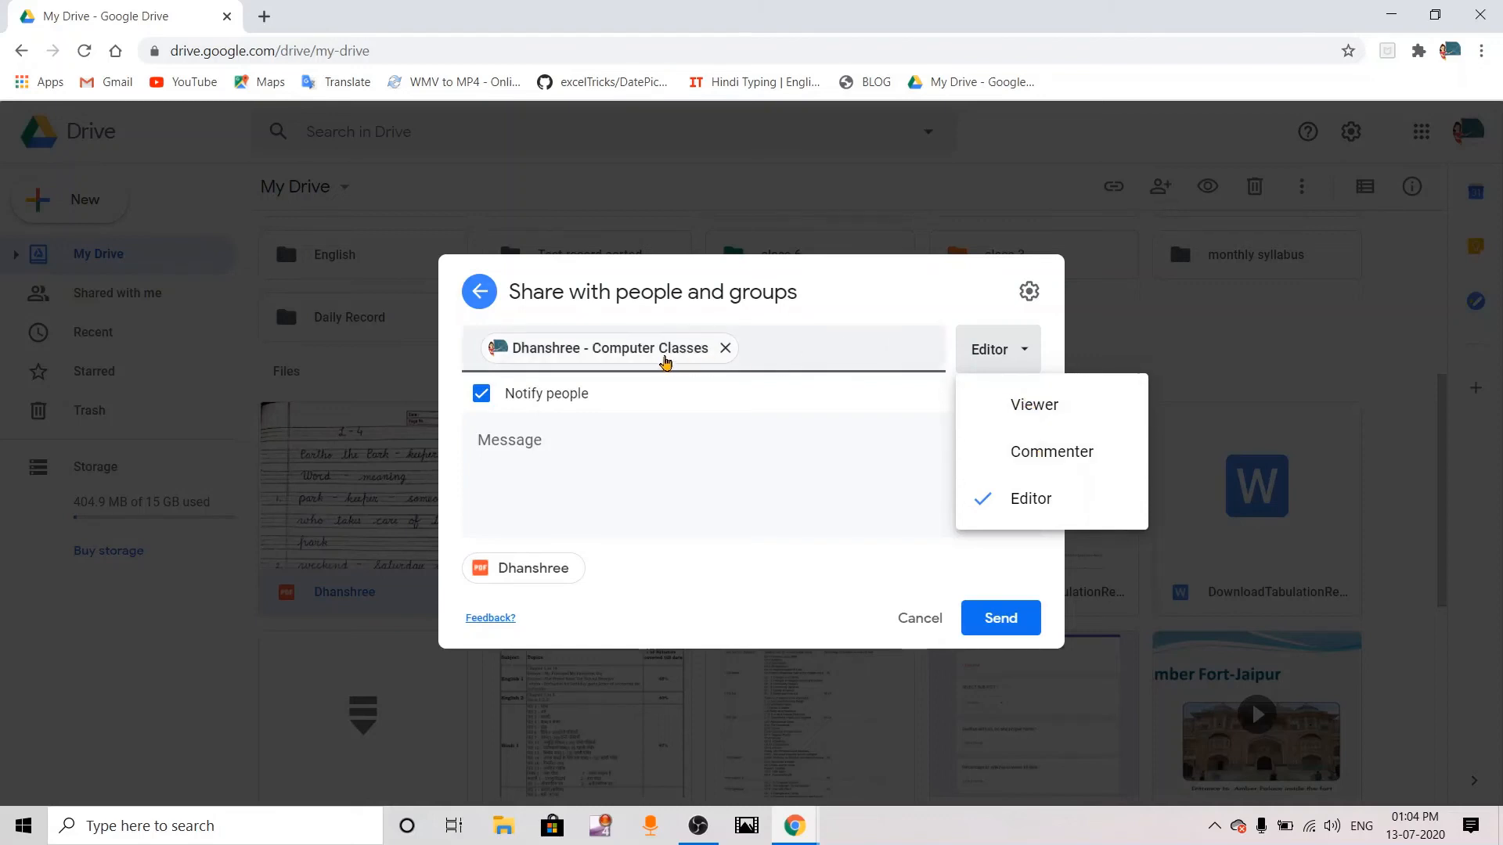
mouse_move(664, 361)
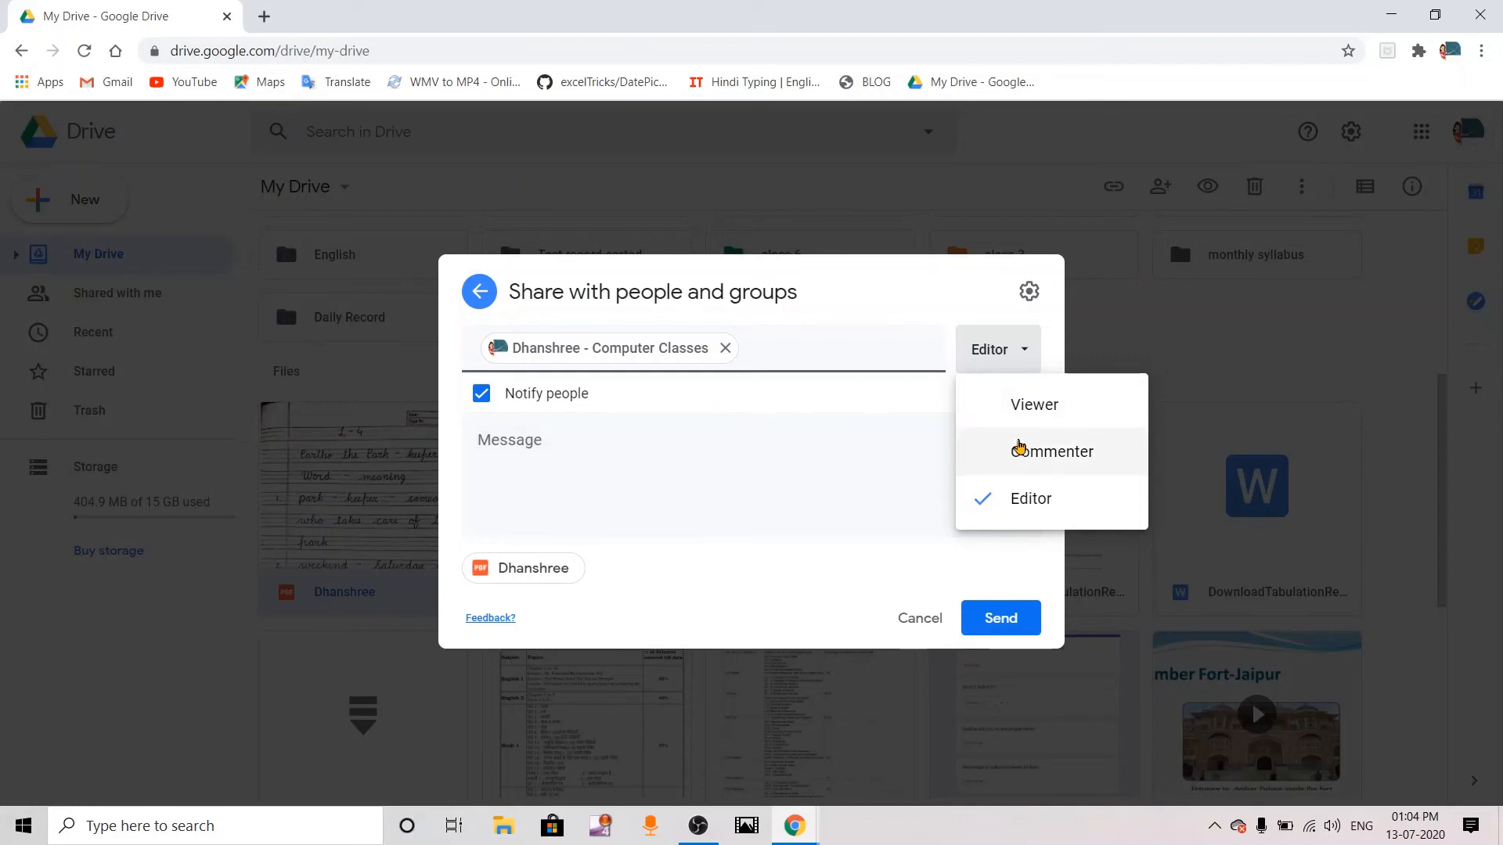
click(1022, 415)
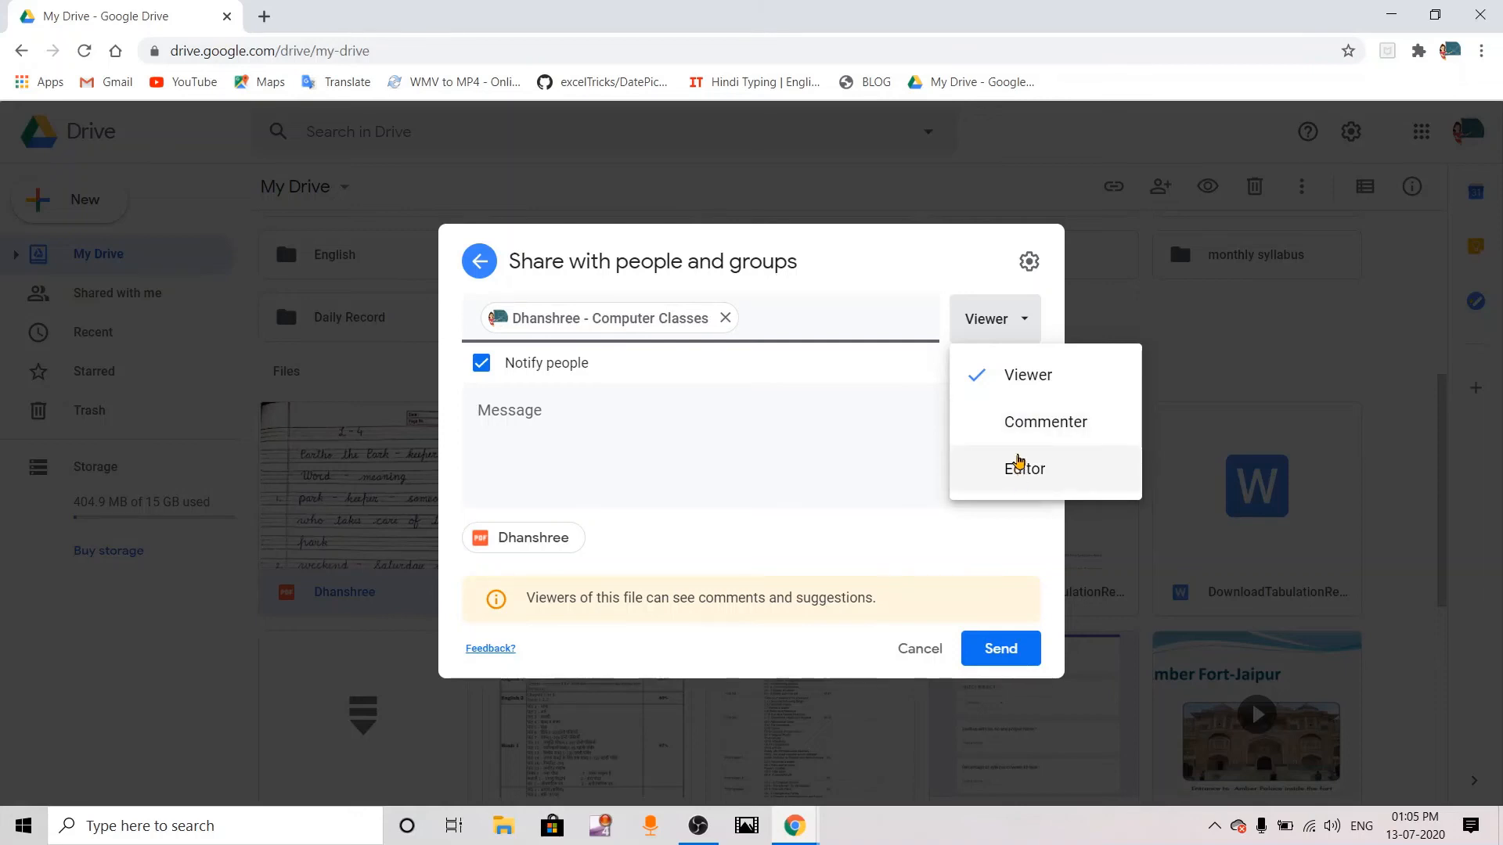
click(1018, 425)
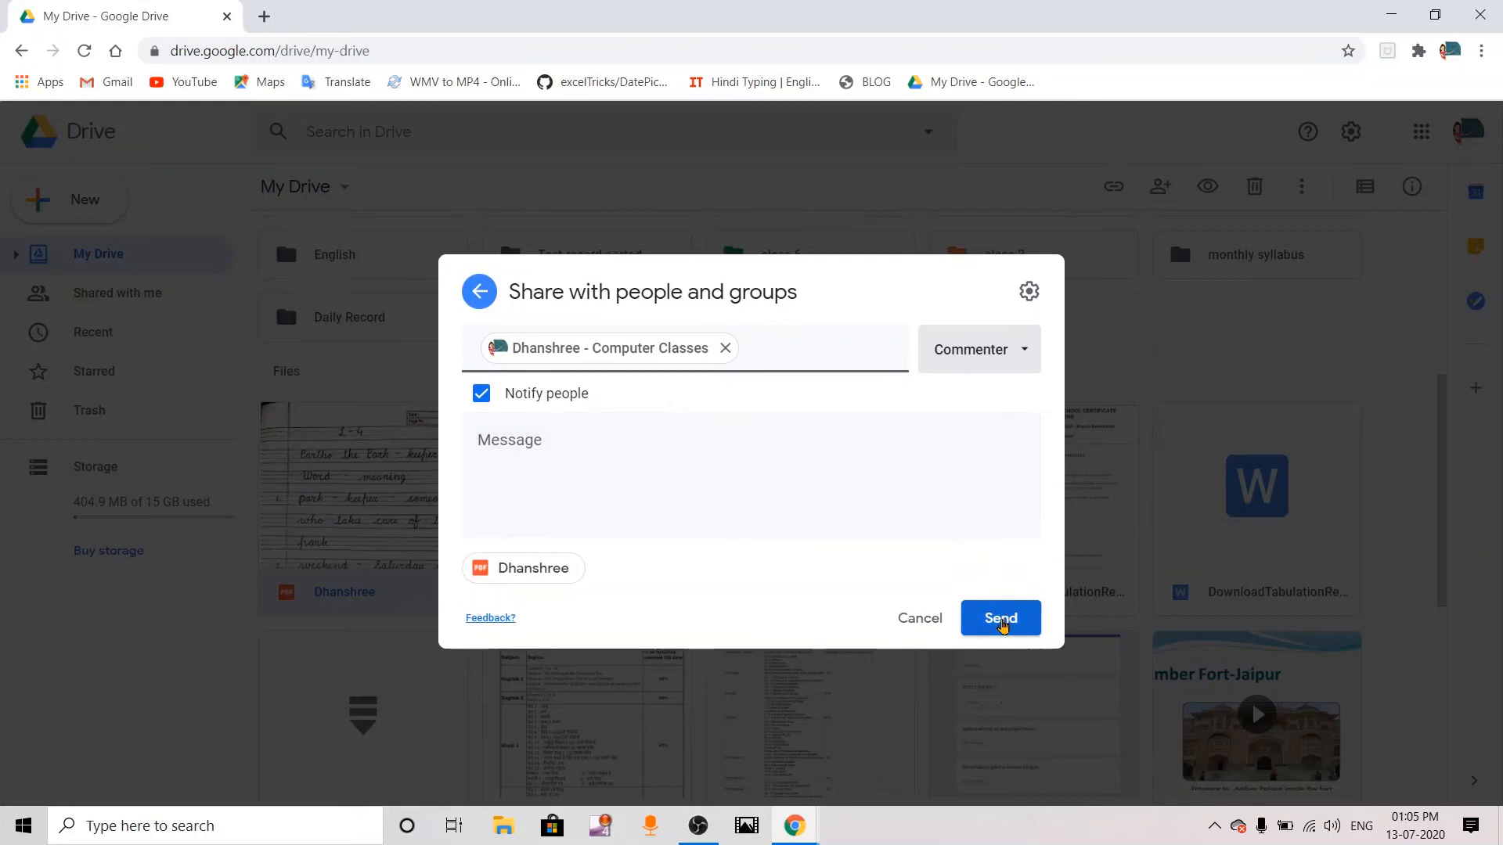
click(681, 362)
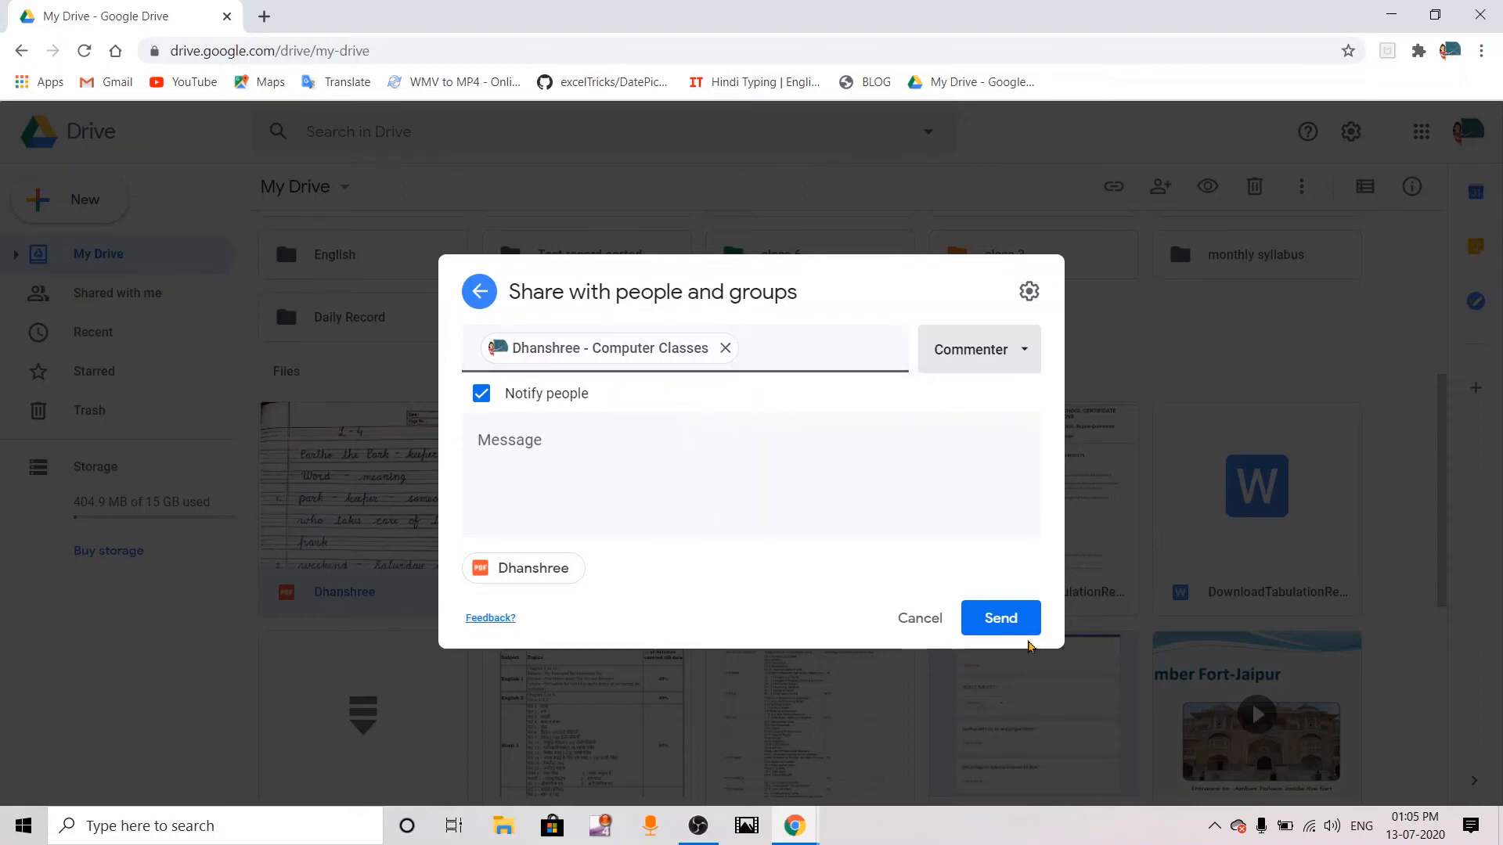
click(1006, 623)
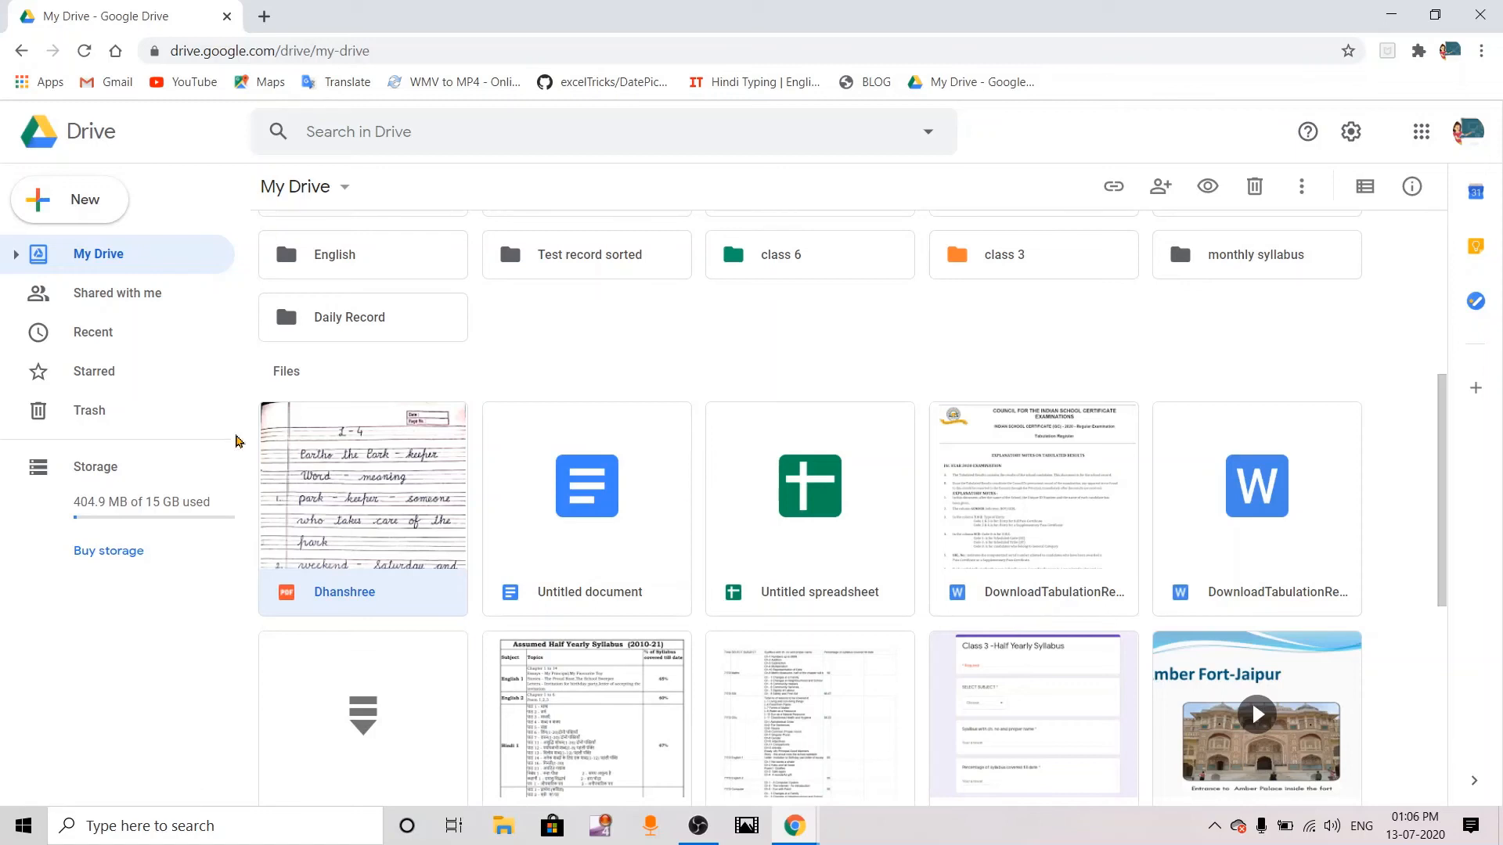
Get the shareable link of the renamed PDF, keeping link access set to Restricted, and copy it.
right_click(291, 473)
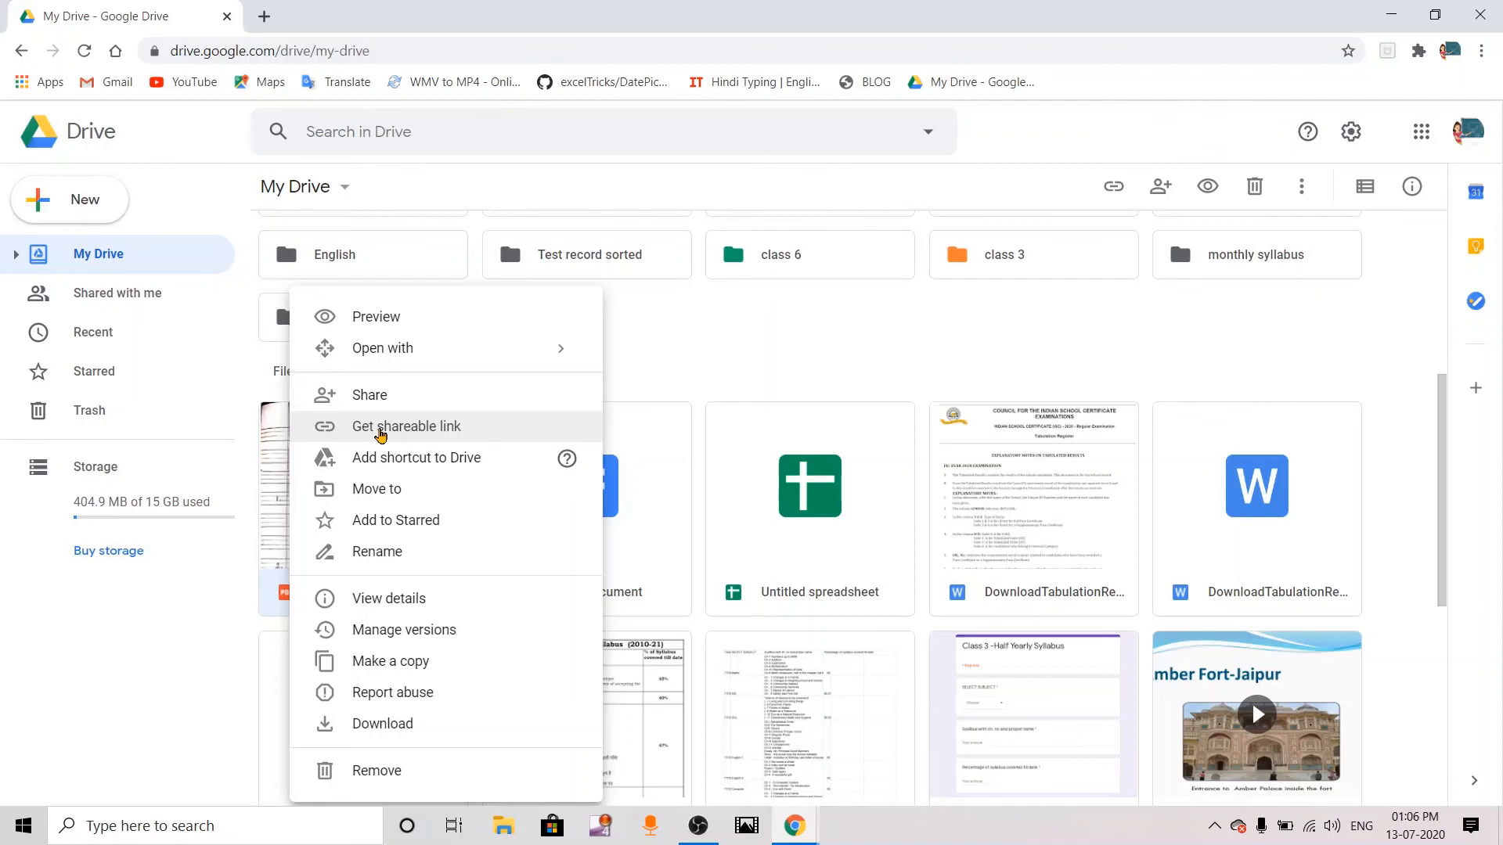
click(381, 429)
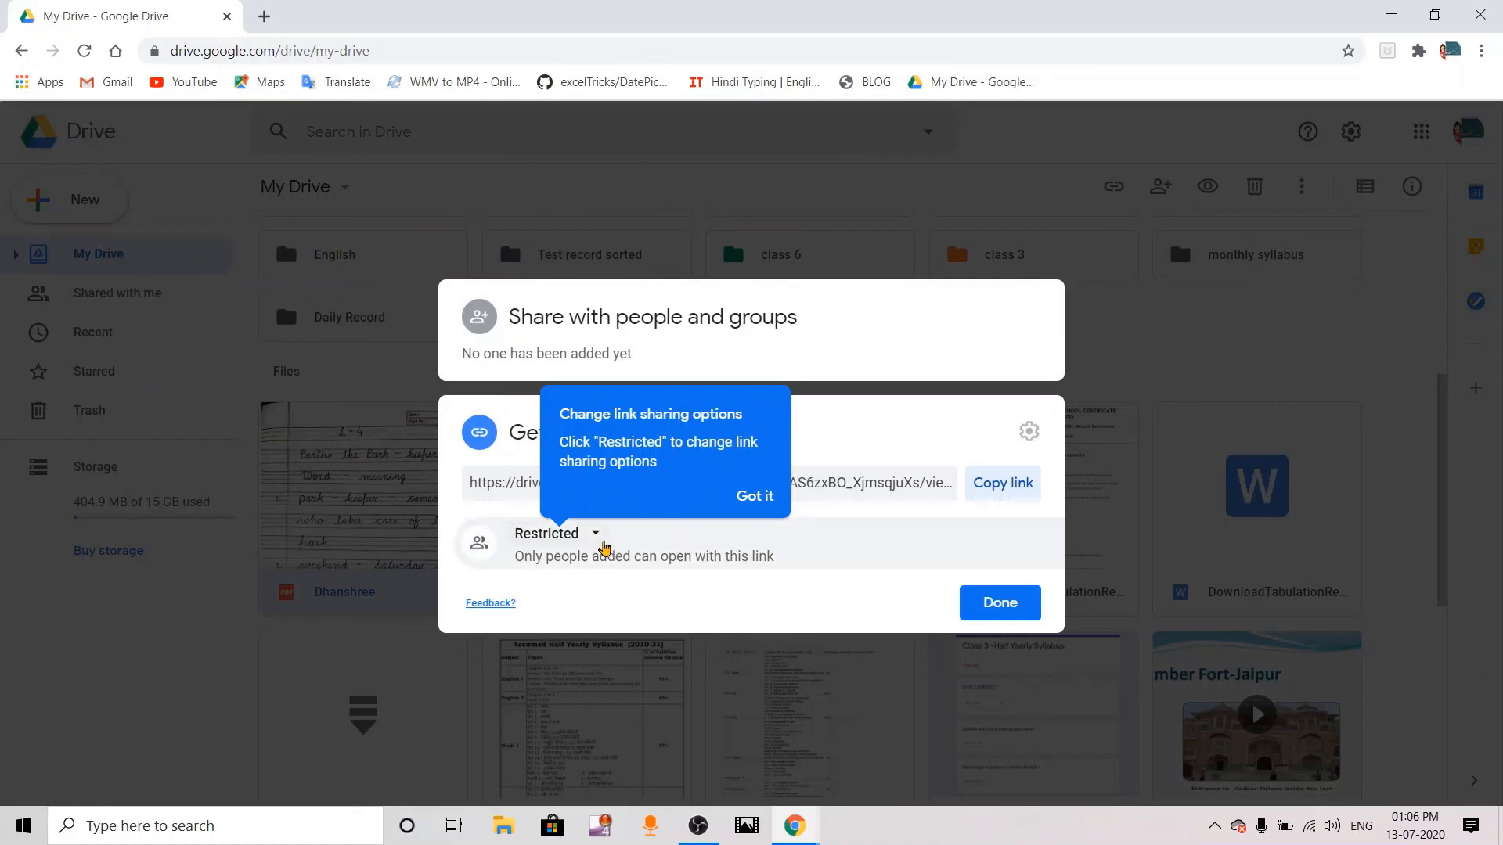
click(596, 537)
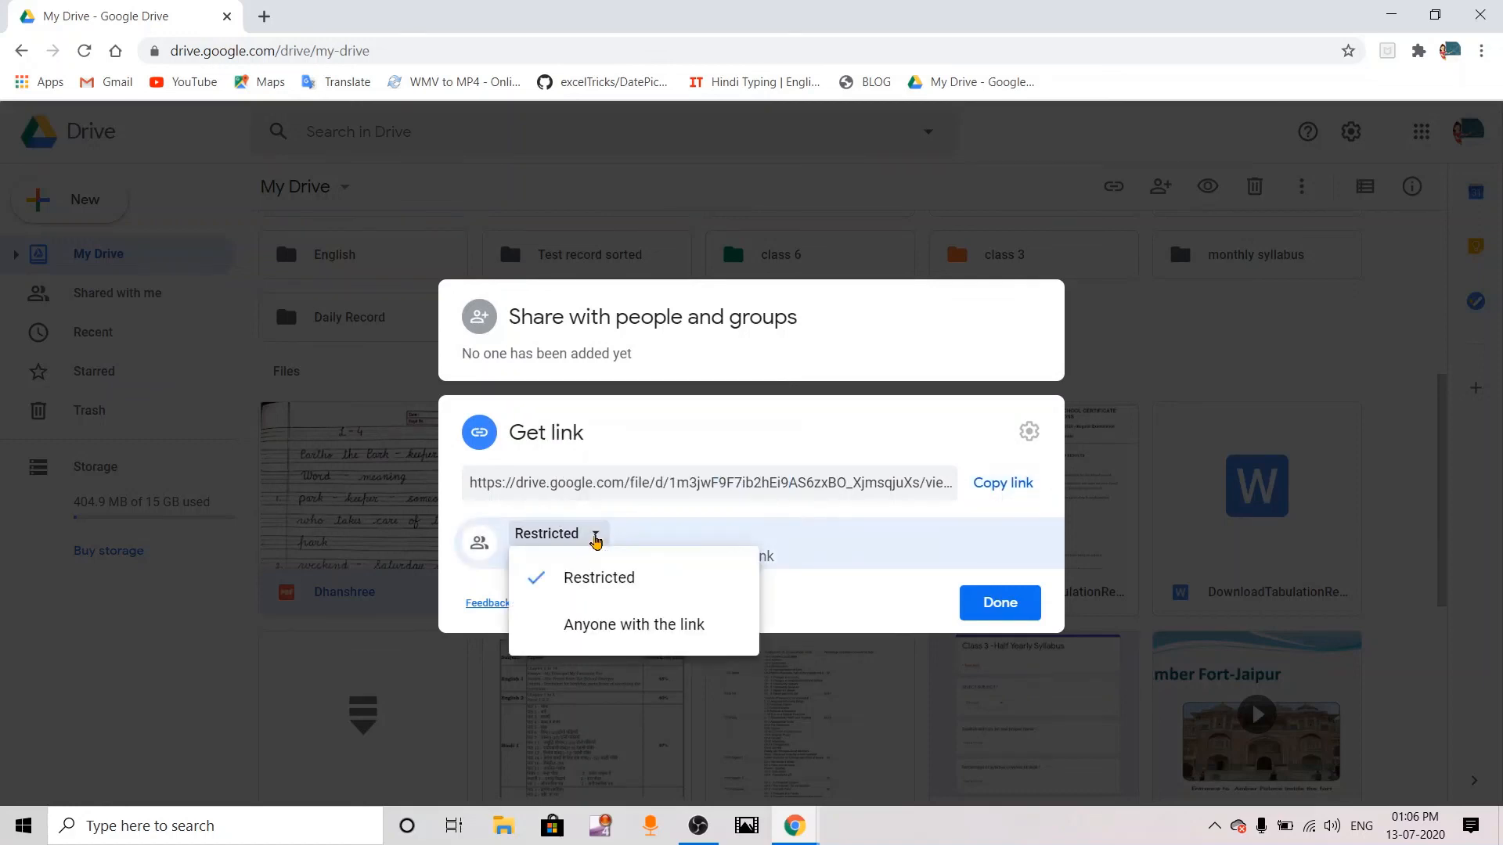
click(596, 539)
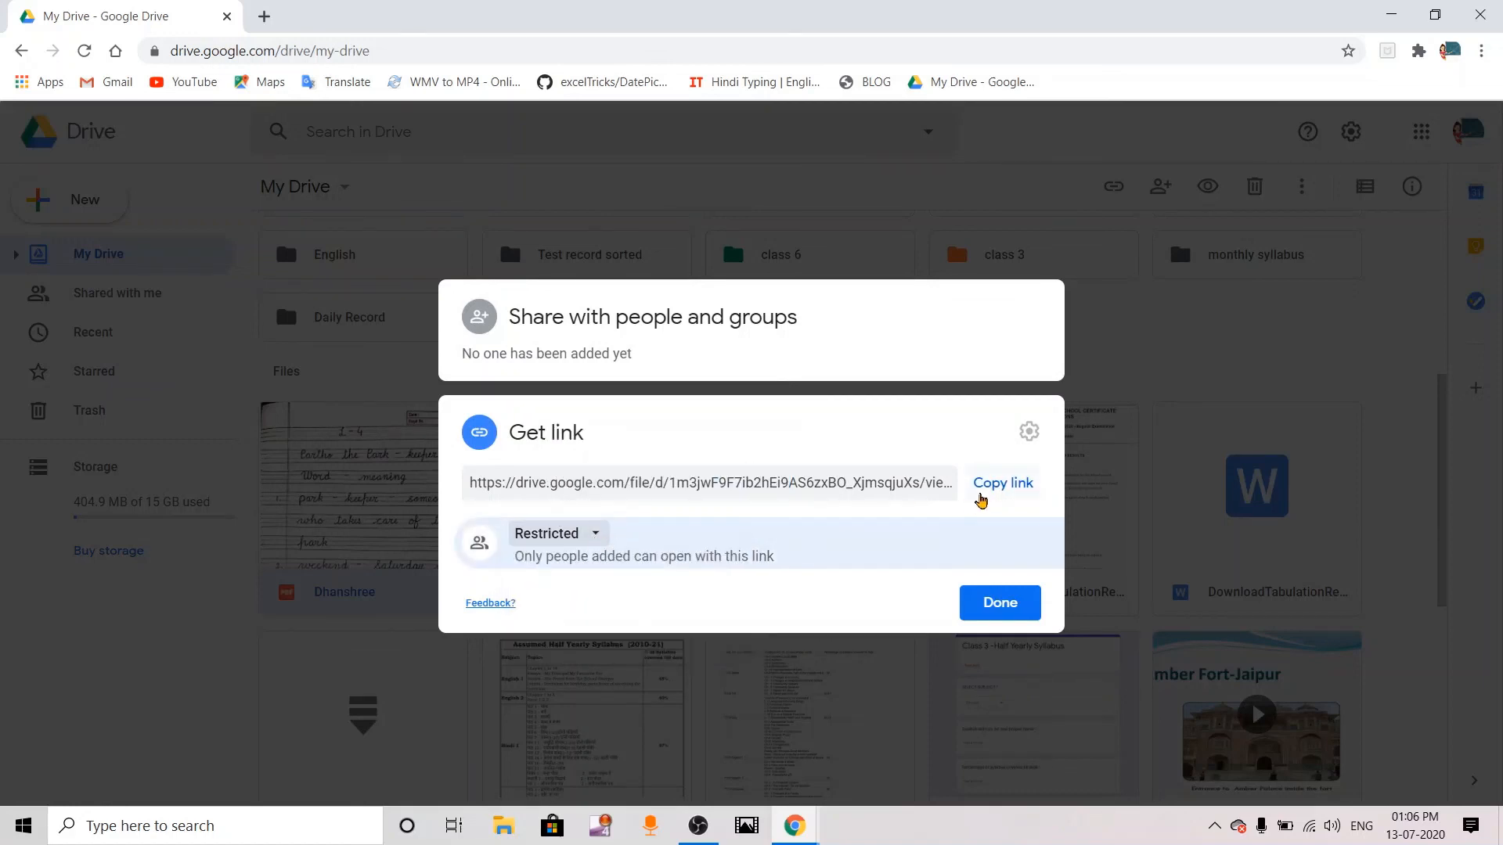
click(1001, 487)
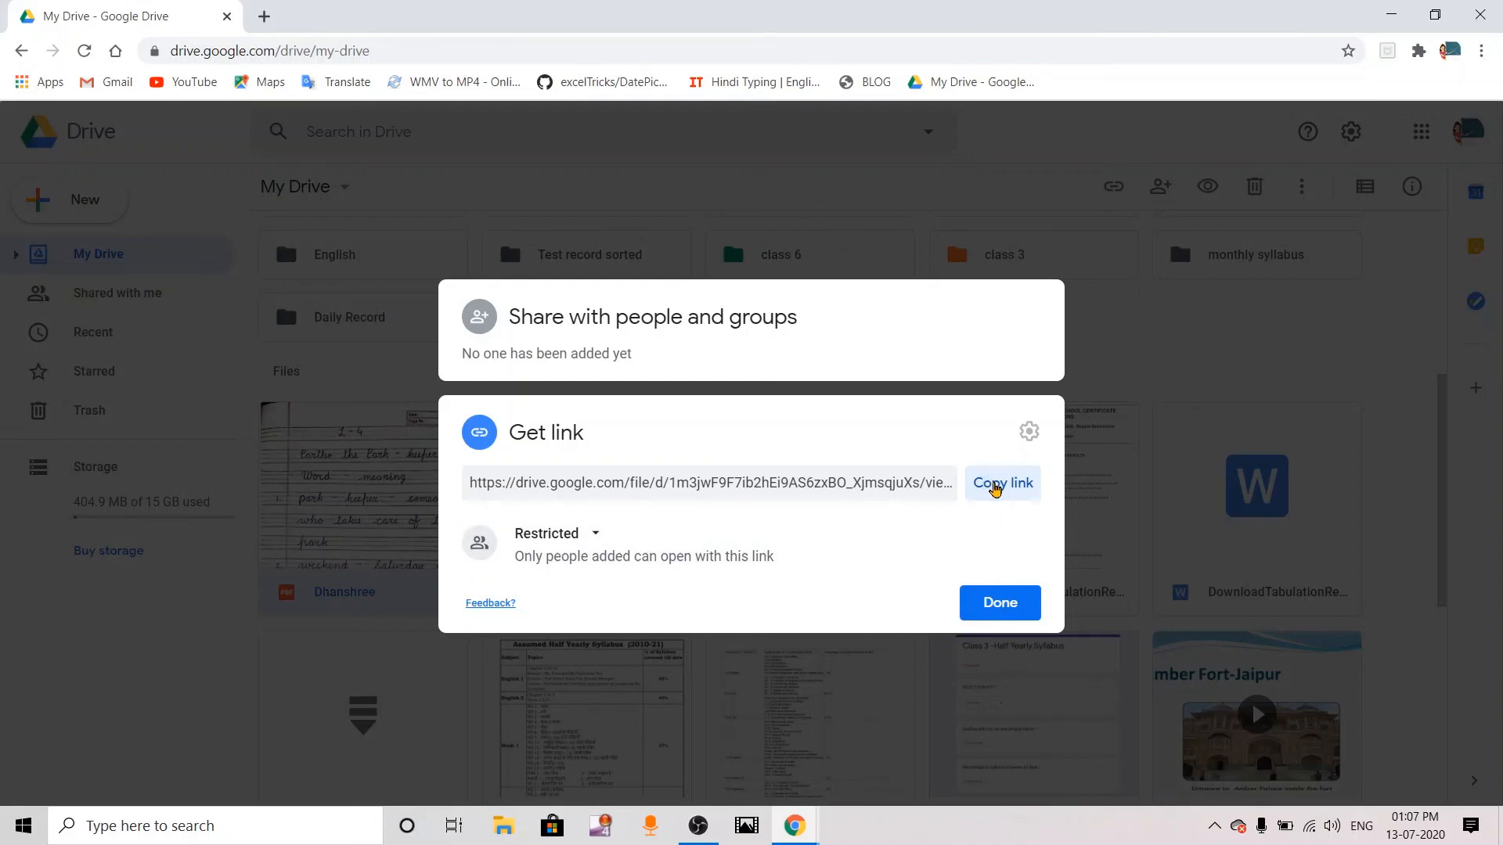
click(995, 488)
key(Escape)
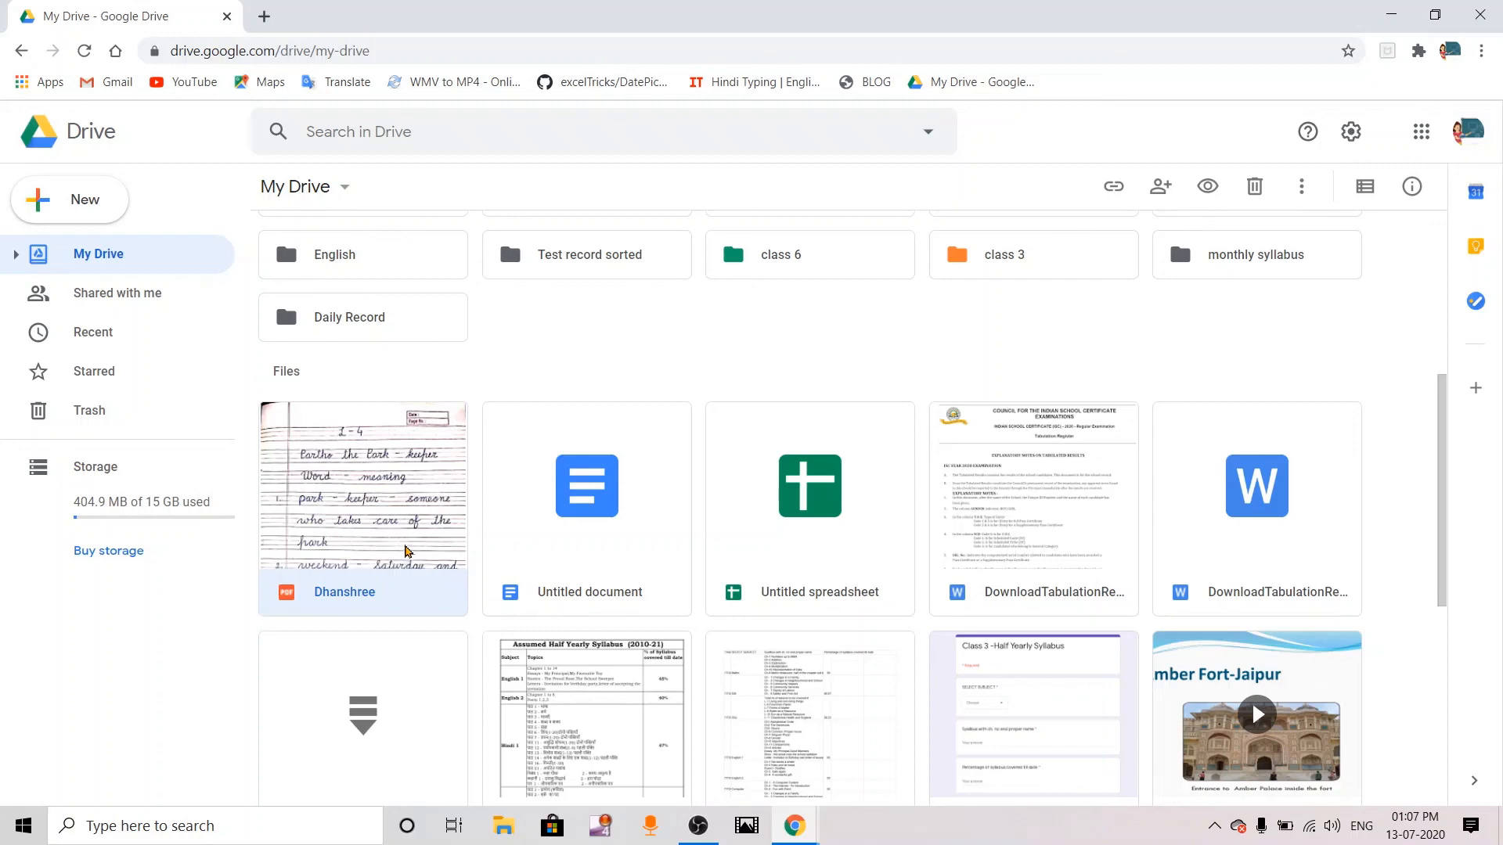
right_click(407, 552)
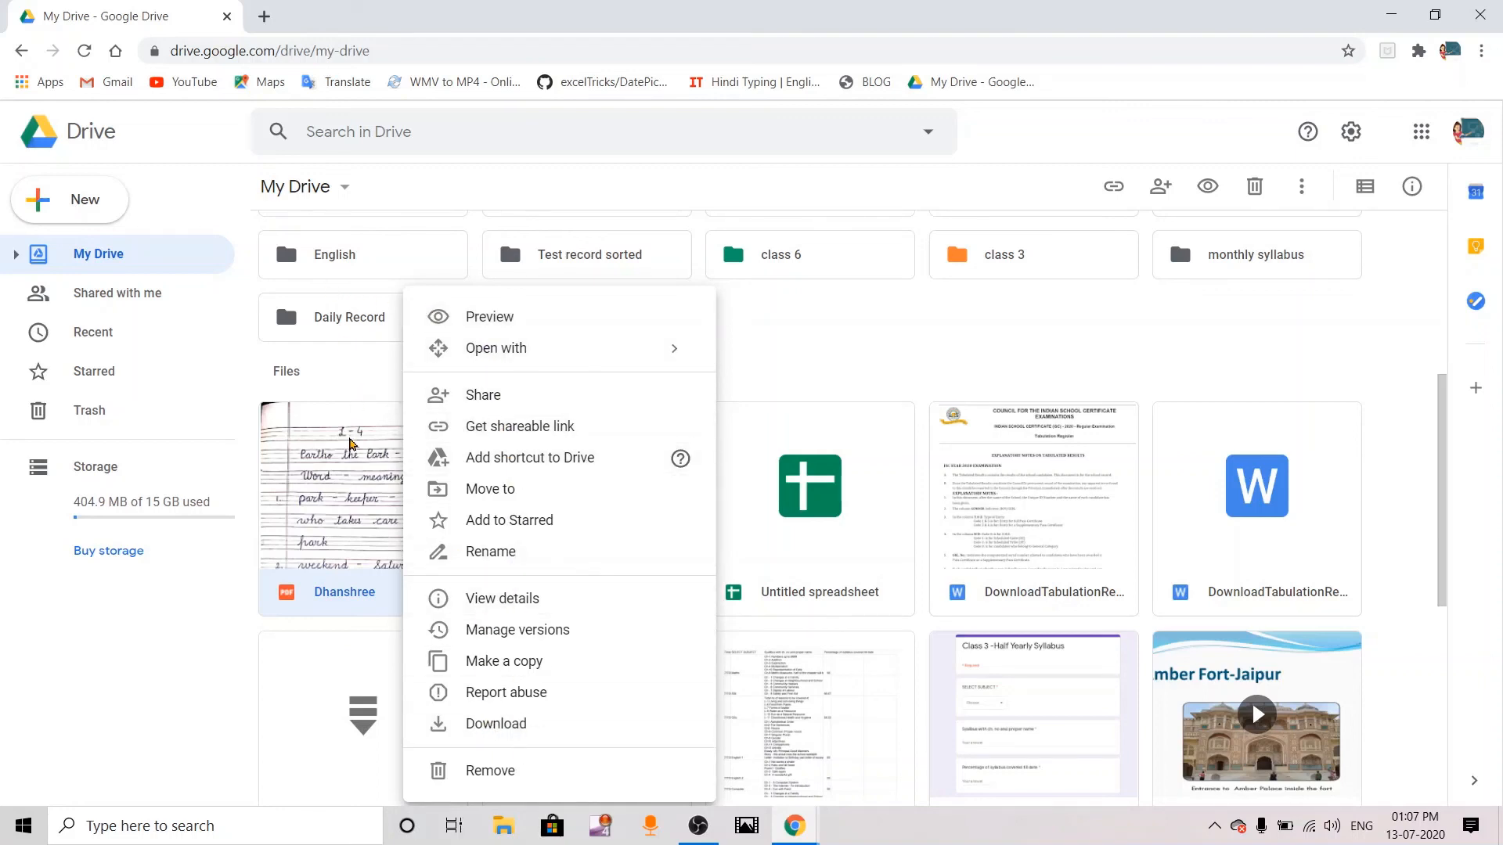
right_click(349, 435)
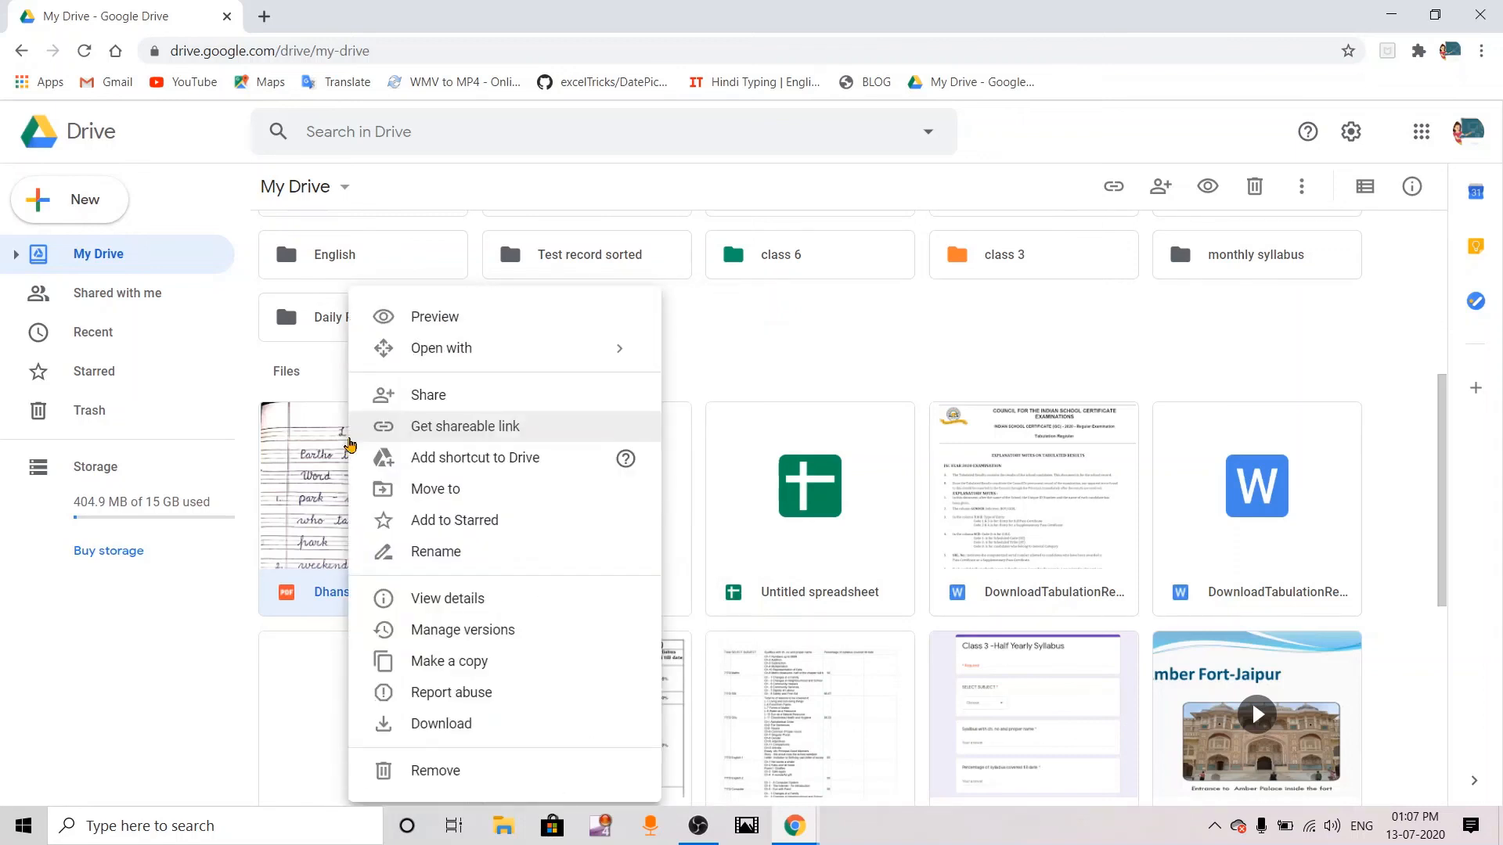
click(1368, 337)
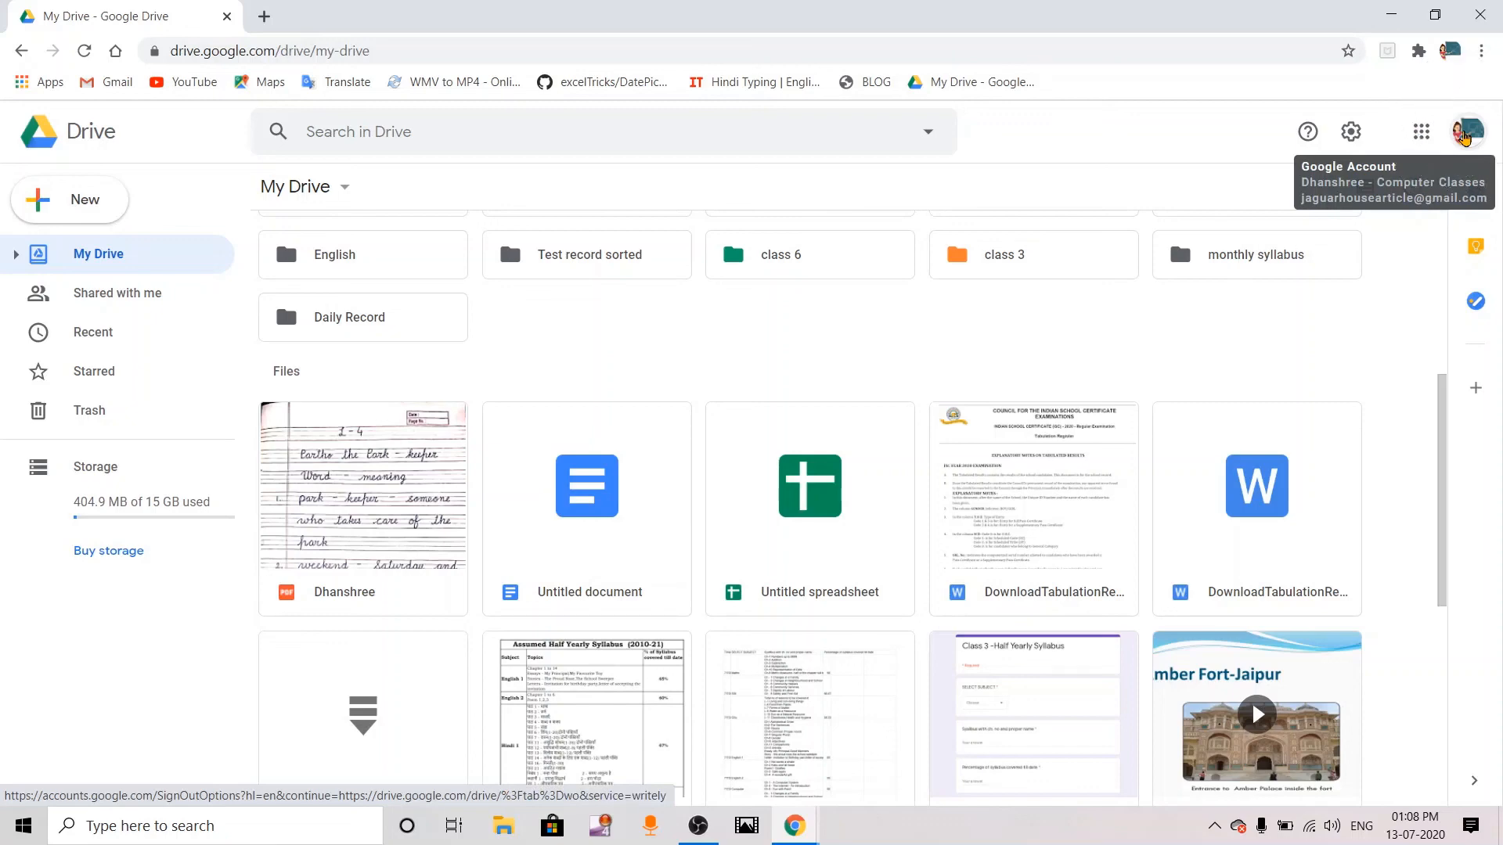
Sign out of the Google account.
click(1464, 137)
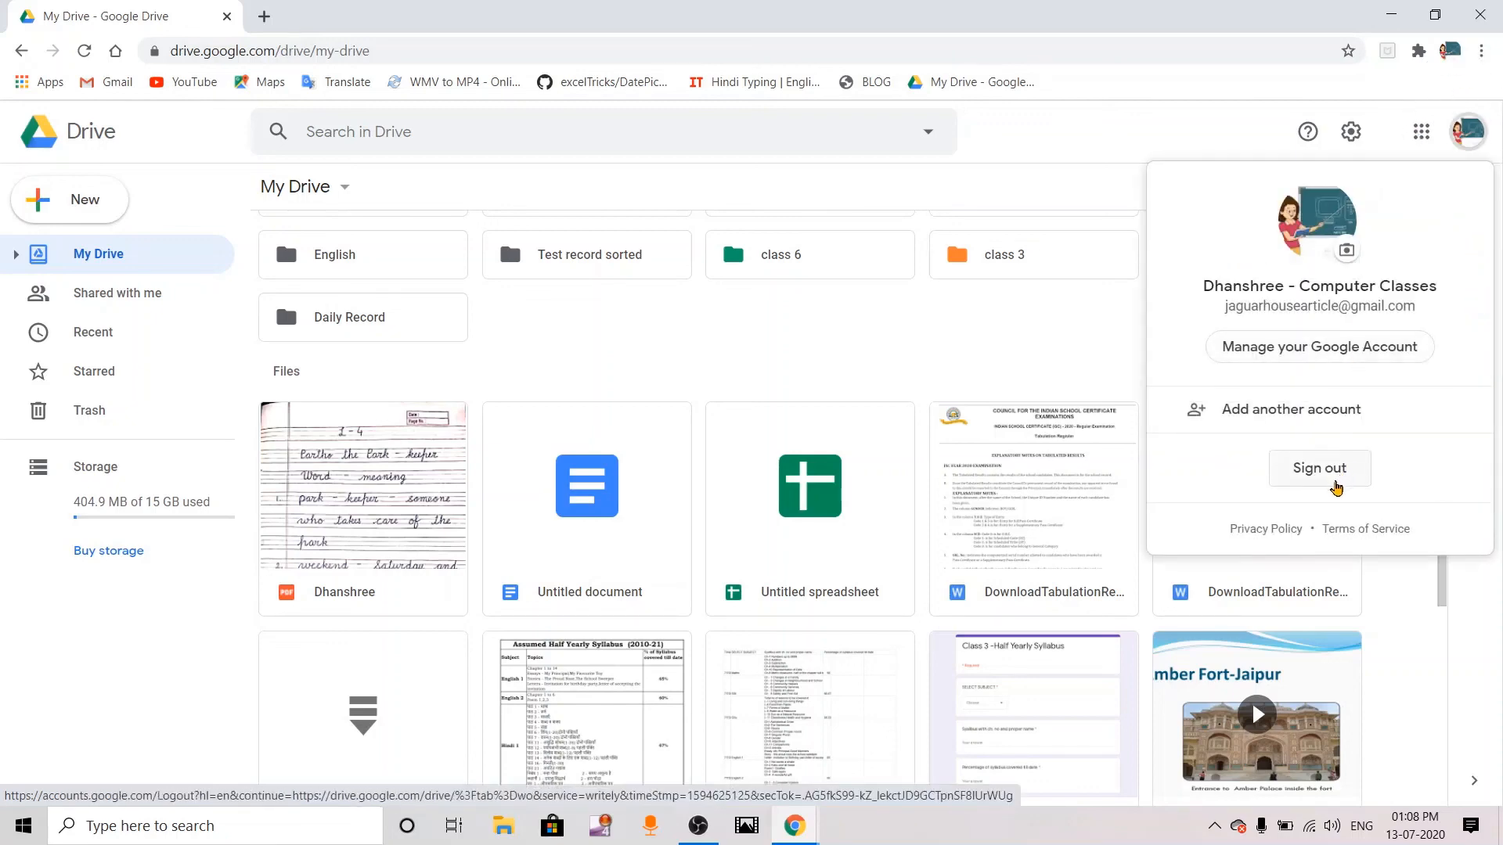
click(1335, 485)
click(1336, 483)
click(1335, 484)
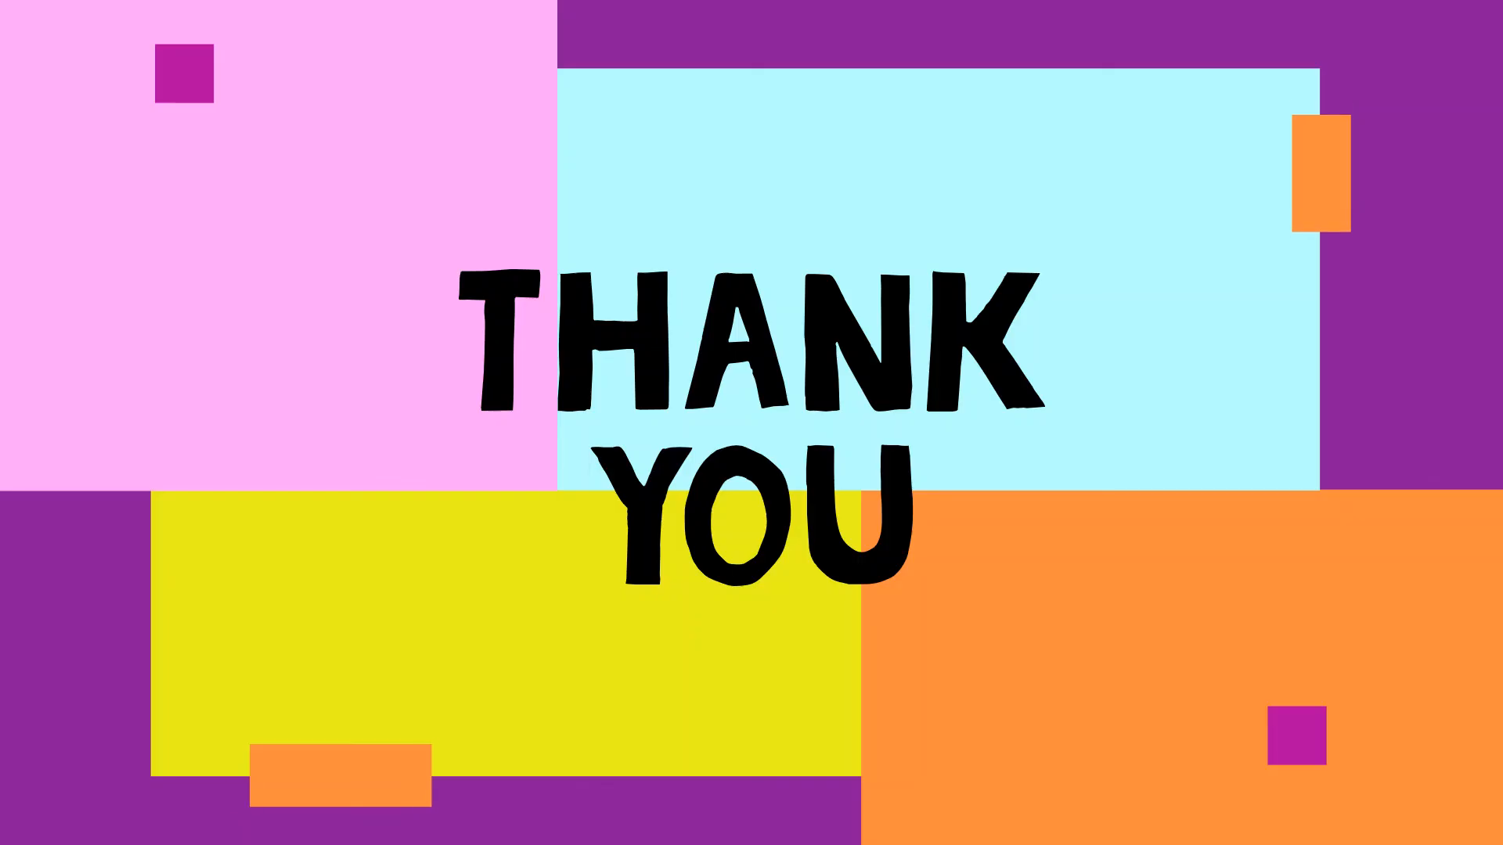